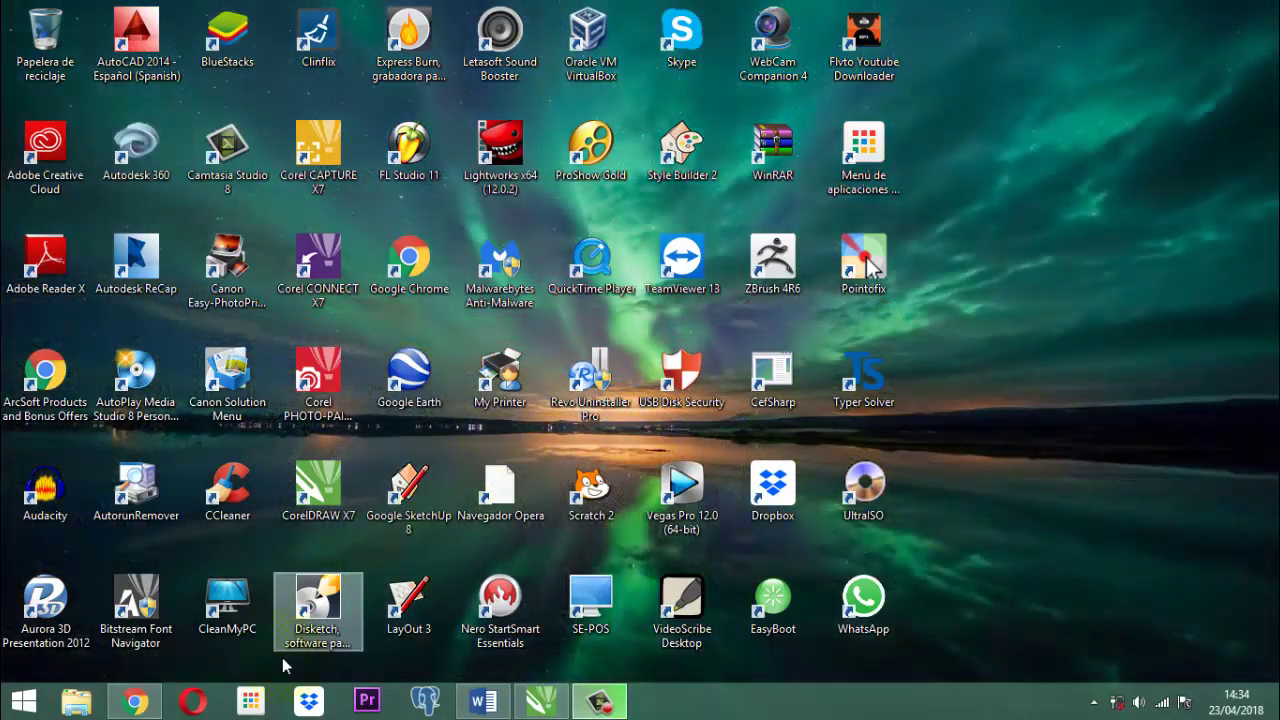
# Switch to Chrome and open the Spare5 training task "Tarea de Entrenamiento: Segmentación"
pyautogui.click(140, 703)
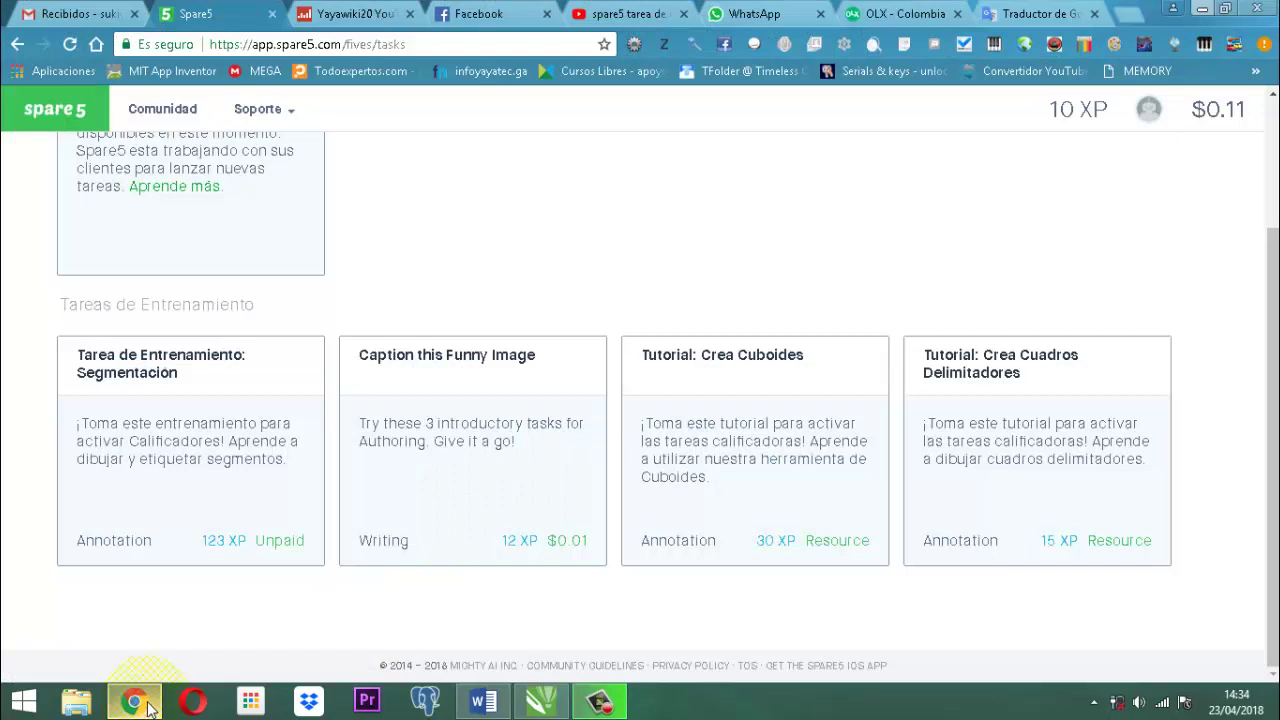
pyautogui.scroll(1, 180, 450)
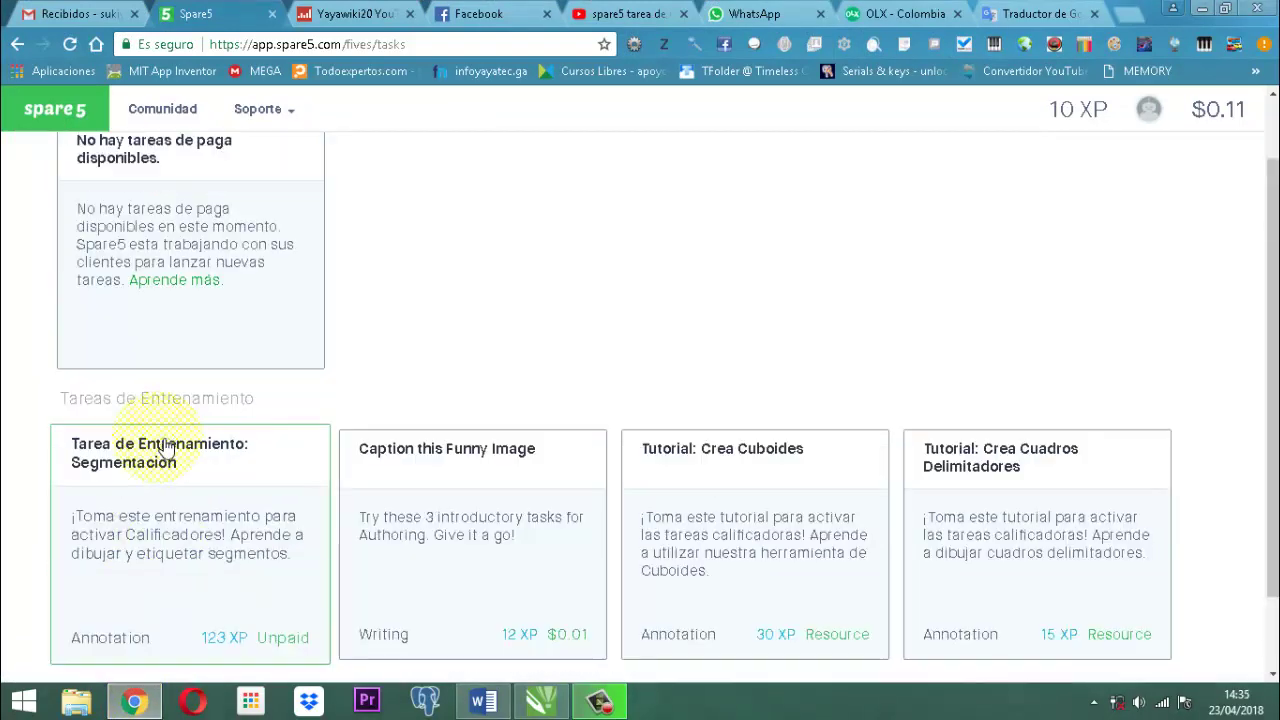
pyautogui.scroll(-1, 245, 510)
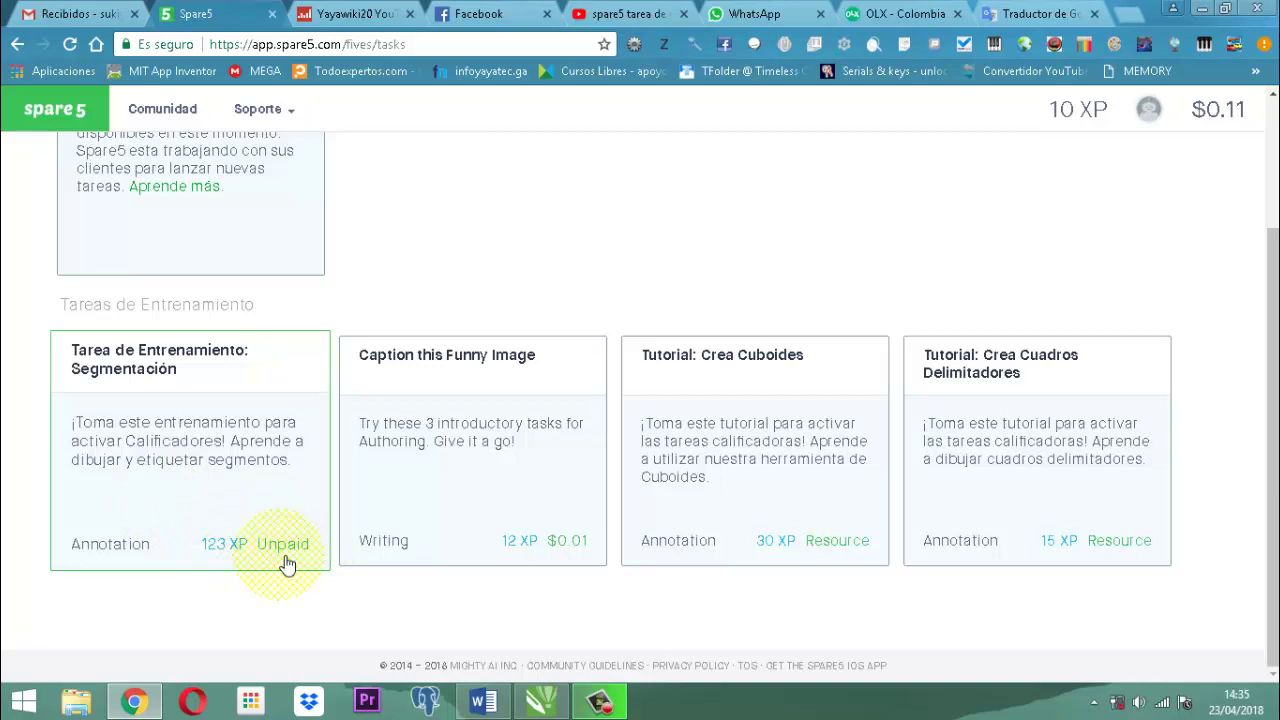
pyautogui.click(238, 490)
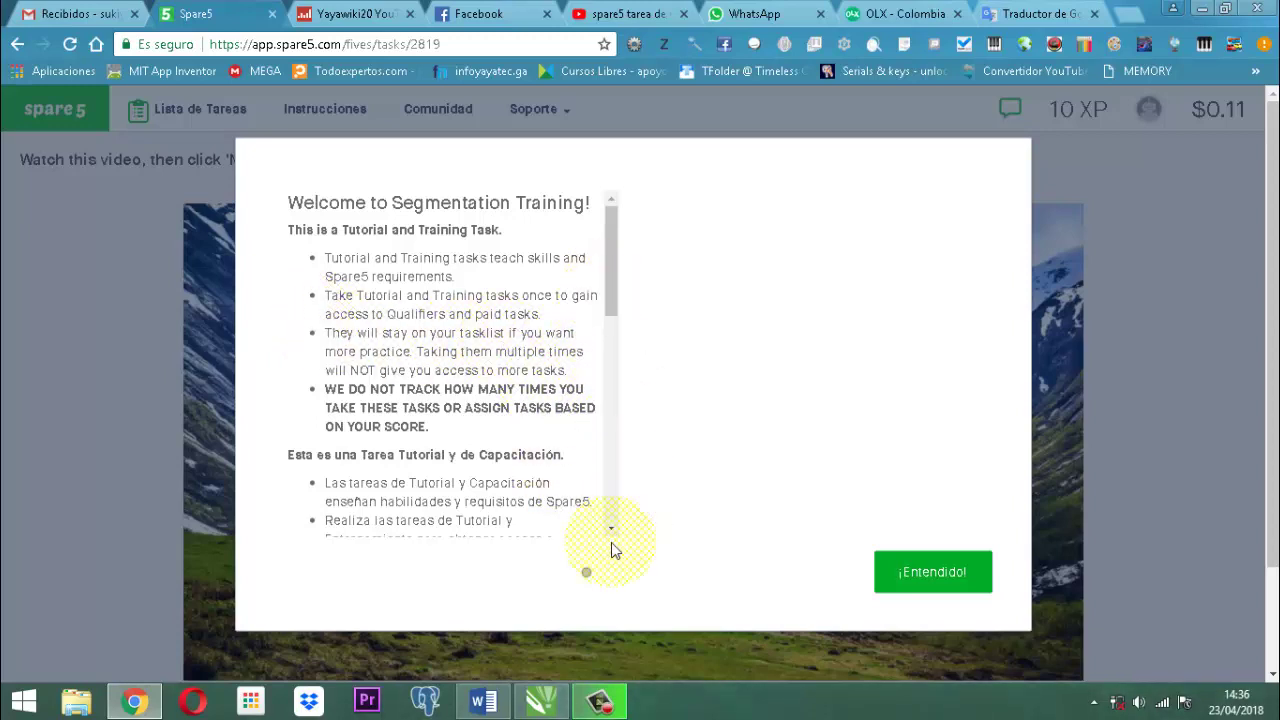
# Read the Segmentation Training welcome instructions through to the end of the Spanish text
pyautogui.click(611, 529)
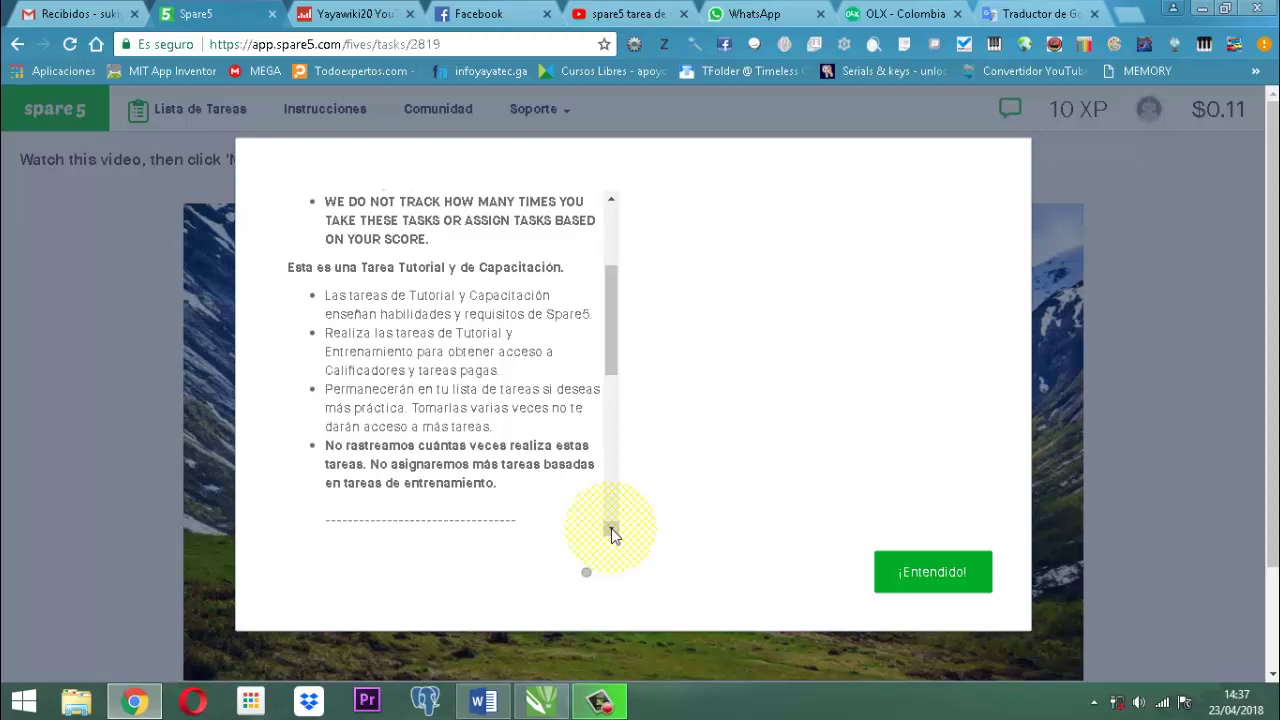
pyautogui.click(612, 530)
pyautogui.click(612, 530)
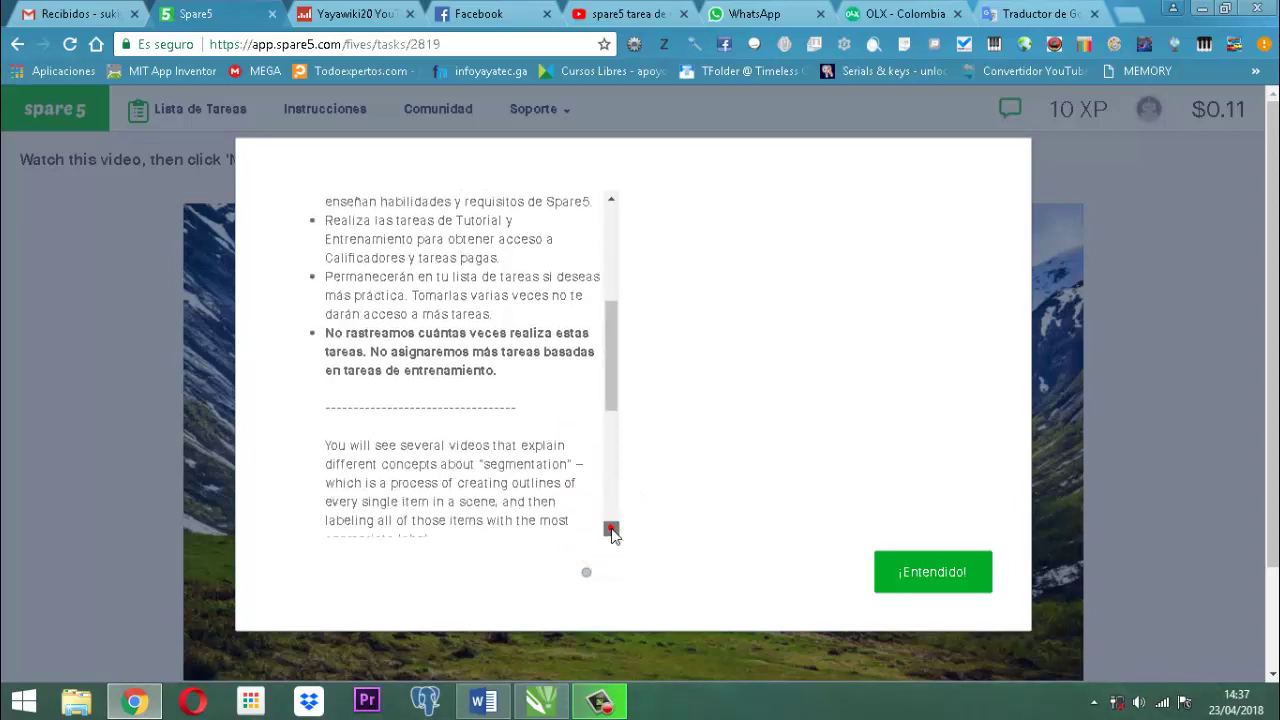
pyautogui.click(612, 530)
pyautogui.click(612, 530)
pyautogui.click(612, 530)
pyautogui.click(612, 530)
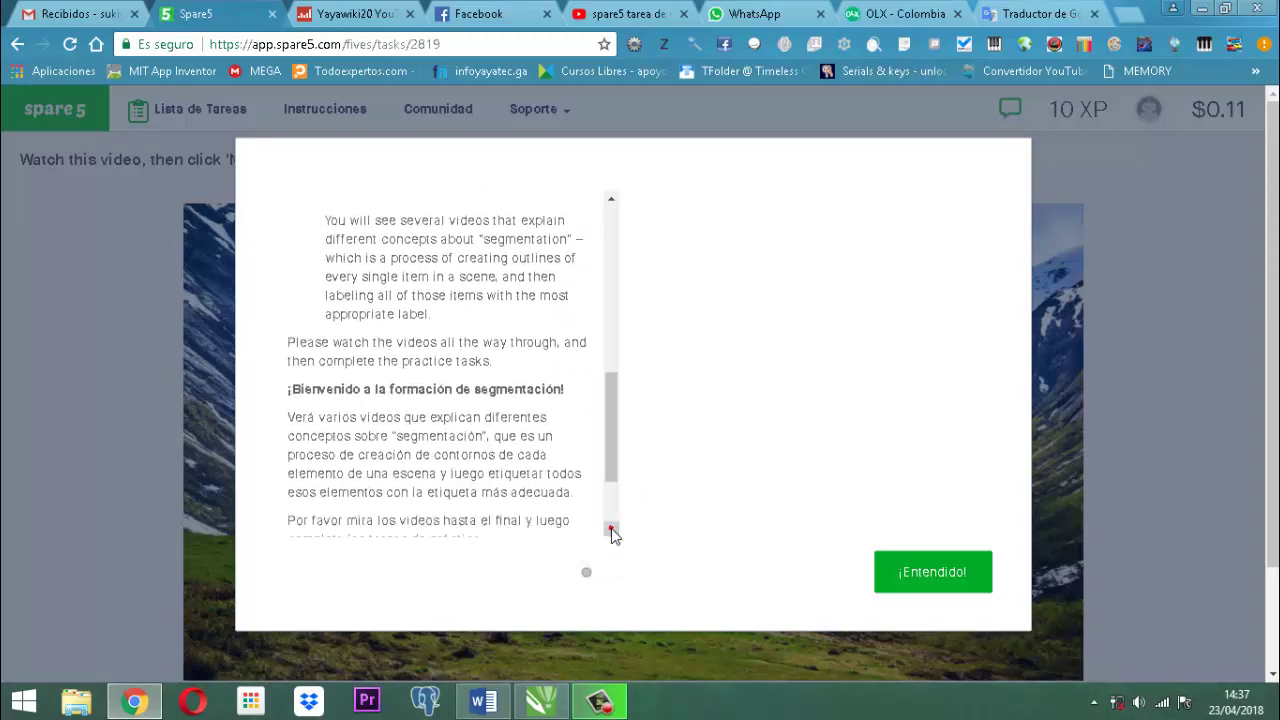
pyautogui.click(612, 530)
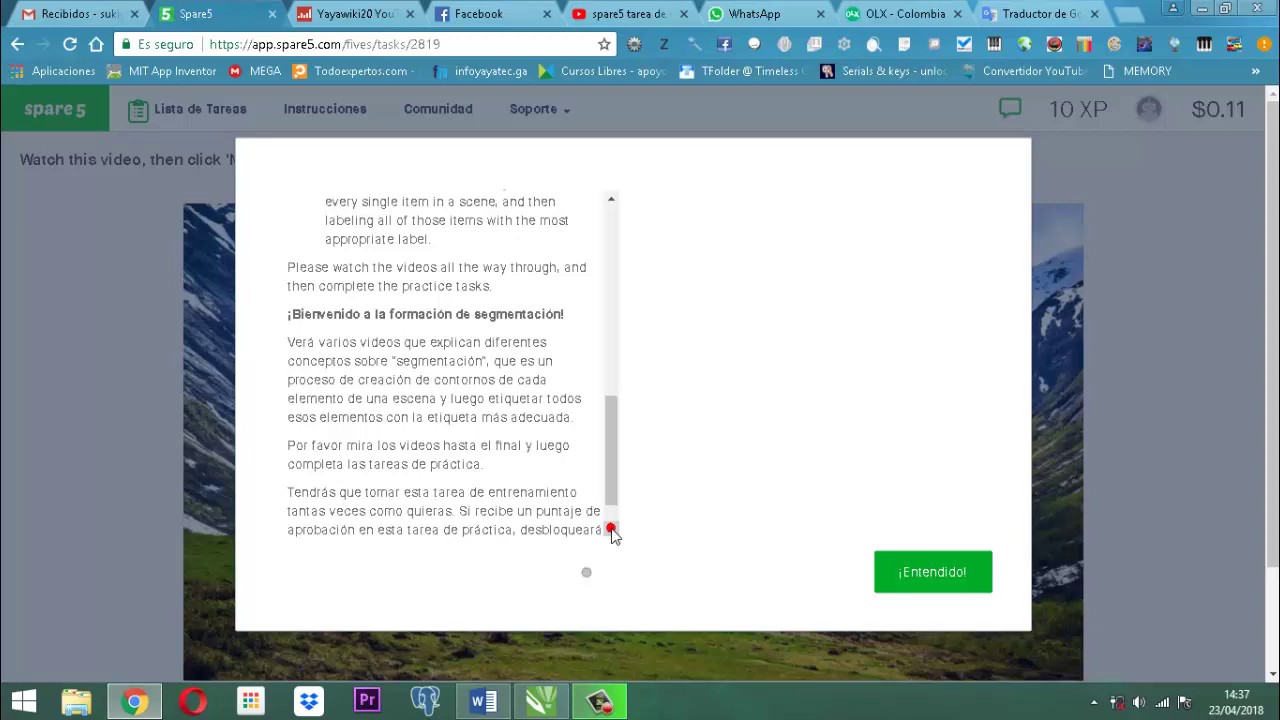
pyautogui.click(612, 530)
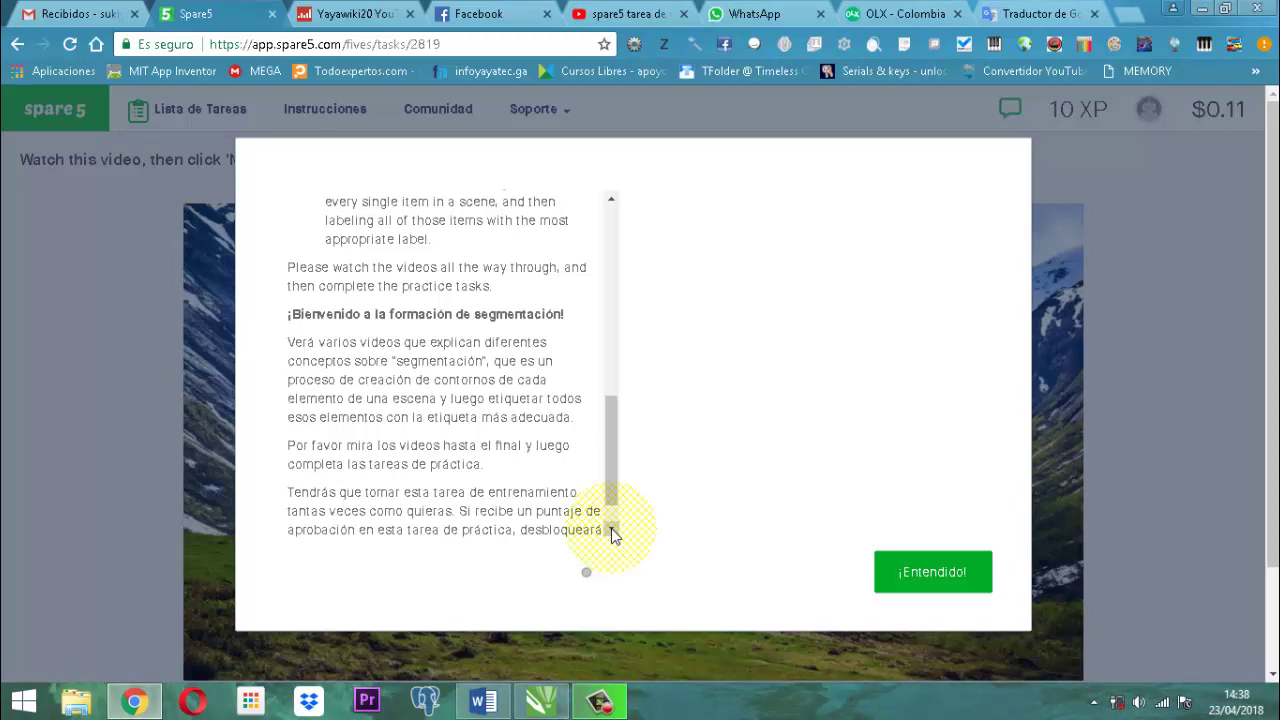
pyautogui.click(611, 530)
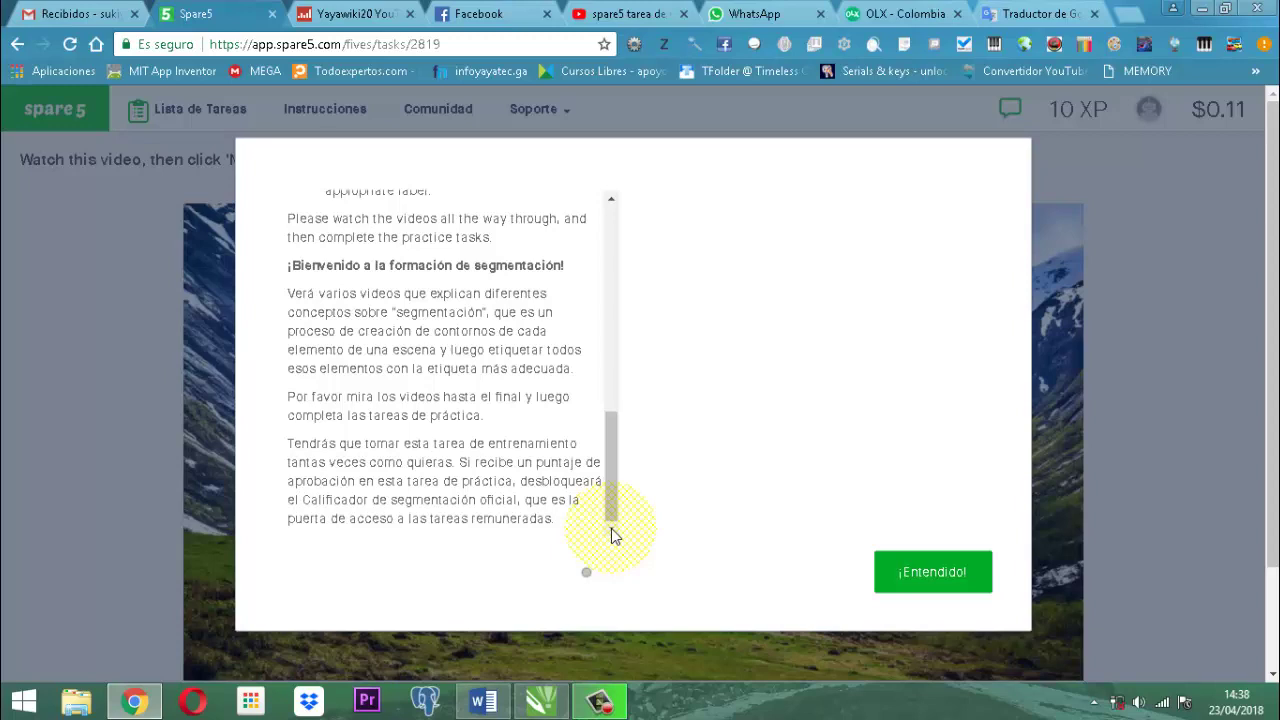
pyautogui.scroll(-1, 613, 535)
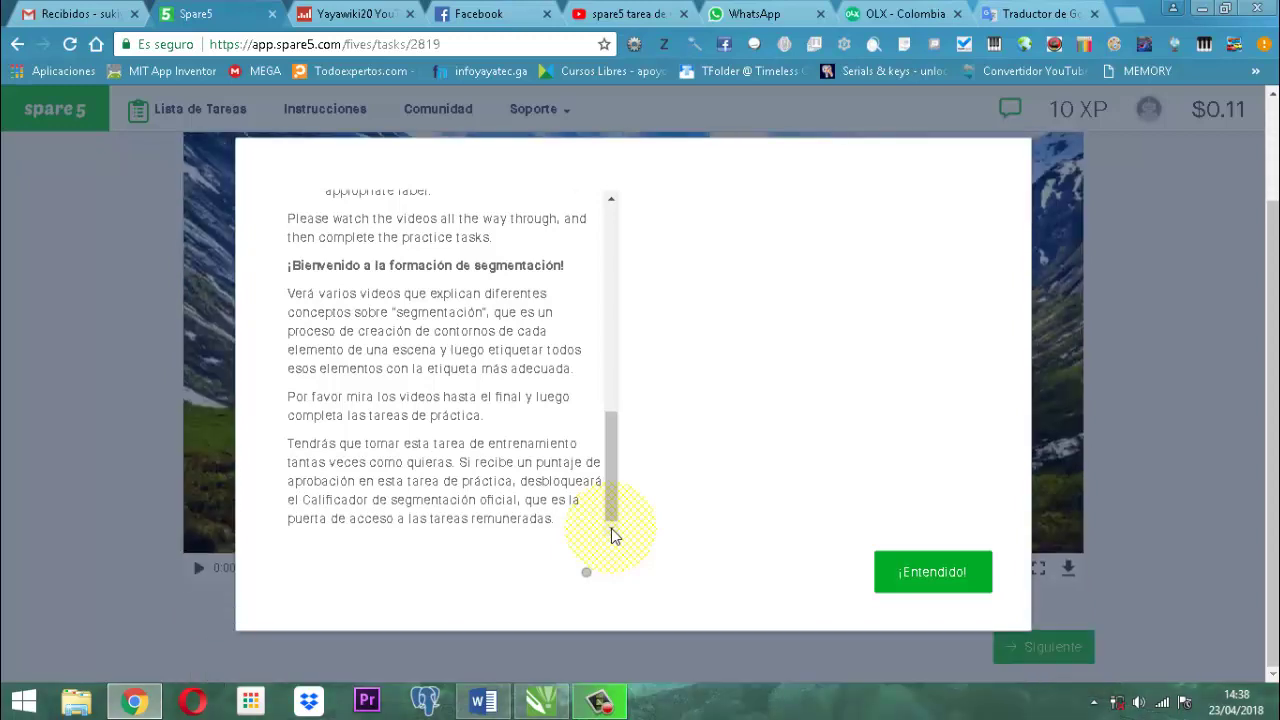
pyautogui.scroll(2, 613, 535)
pyautogui.scroll(-2, 613, 535)
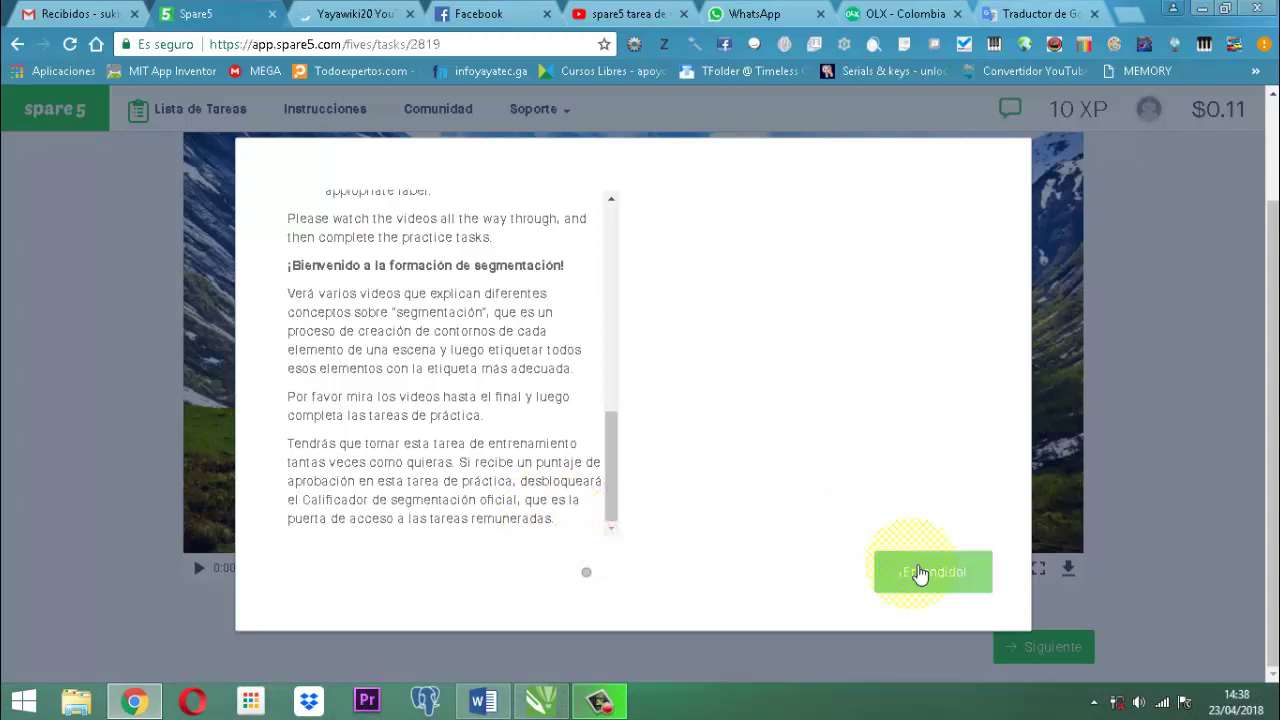
# Acknowledge the welcome instructions and advance past the Image Segmentation video without playing it
pyautogui.click(919, 573)
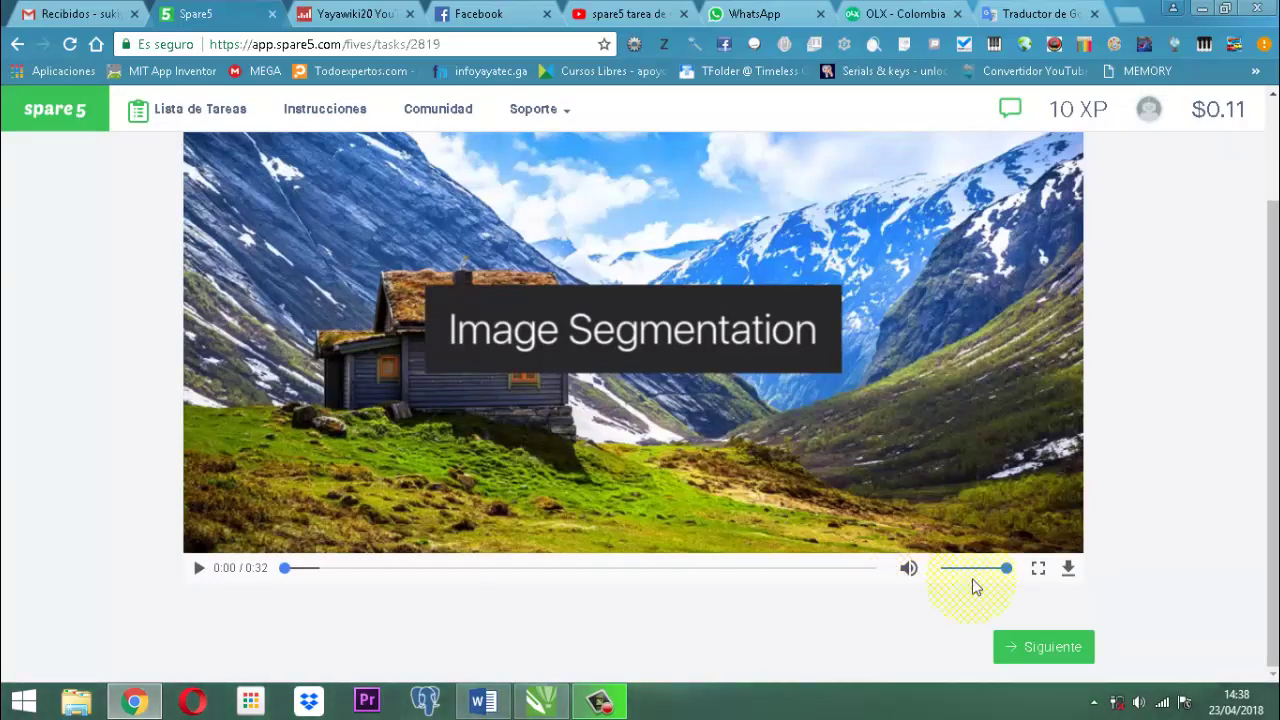
pyautogui.click(1078, 660)
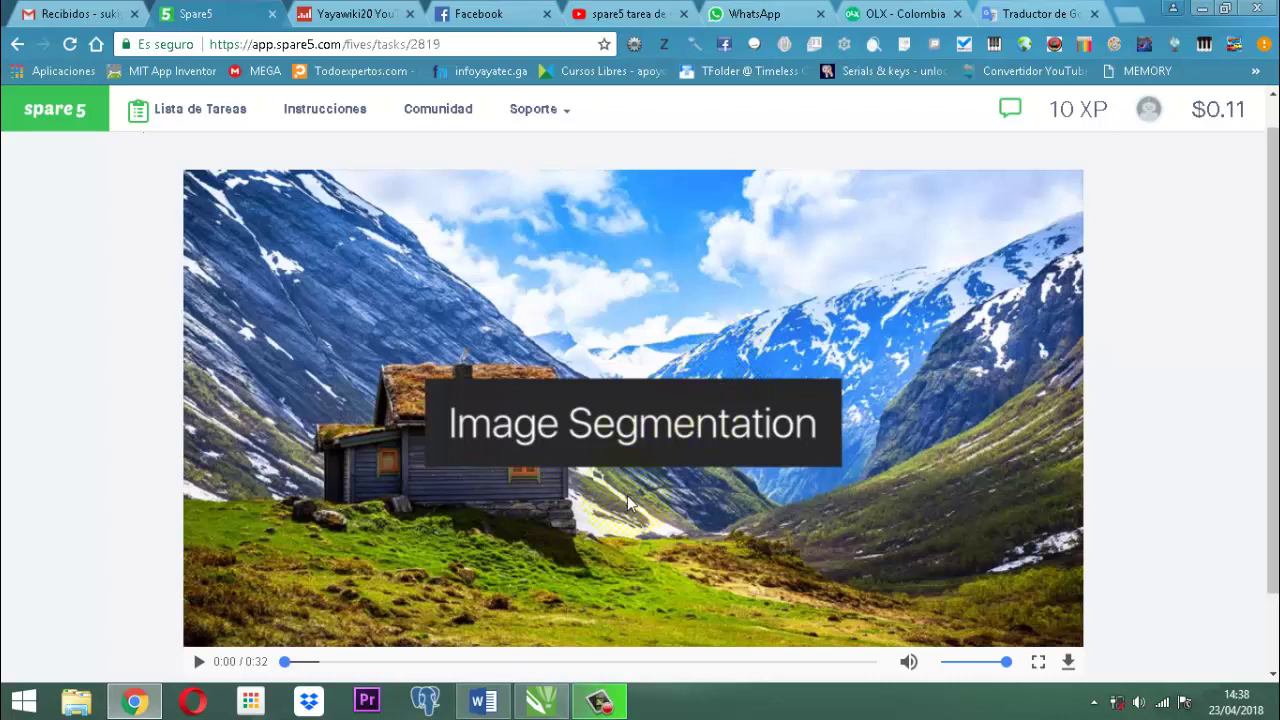
pyautogui.scroll(-2, 720, 480)
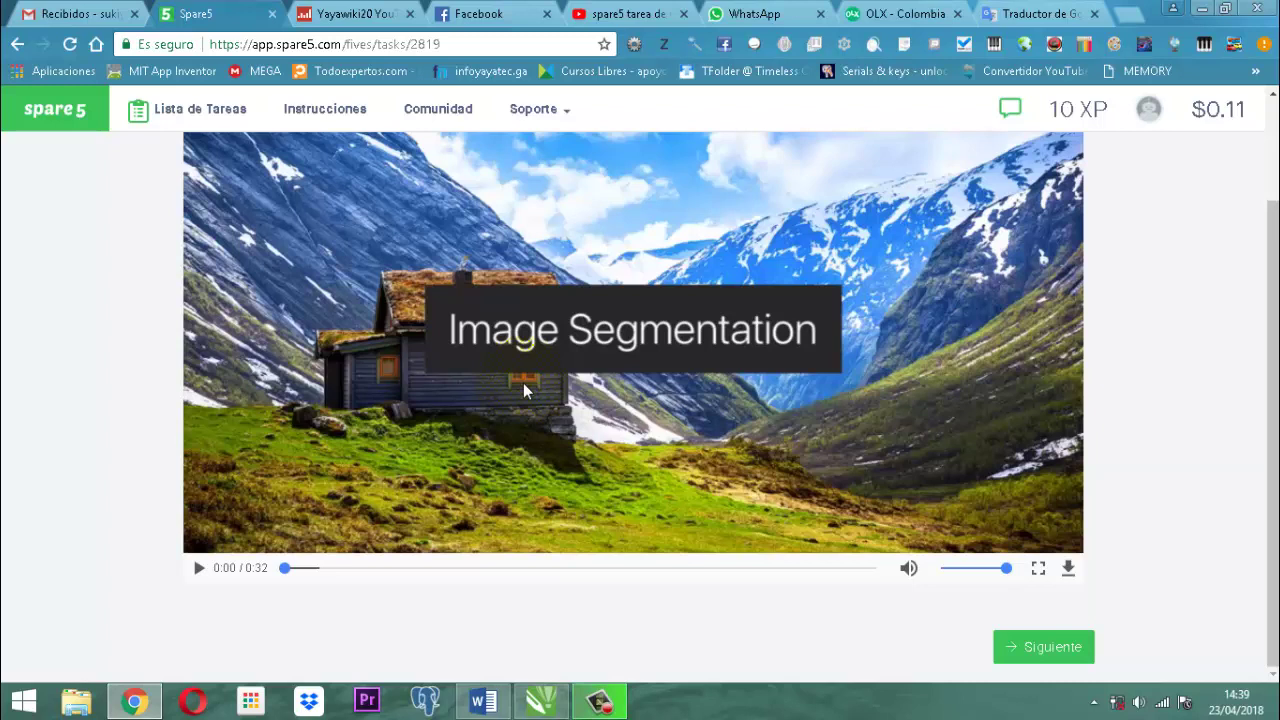
pyautogui.click(1050, 650)
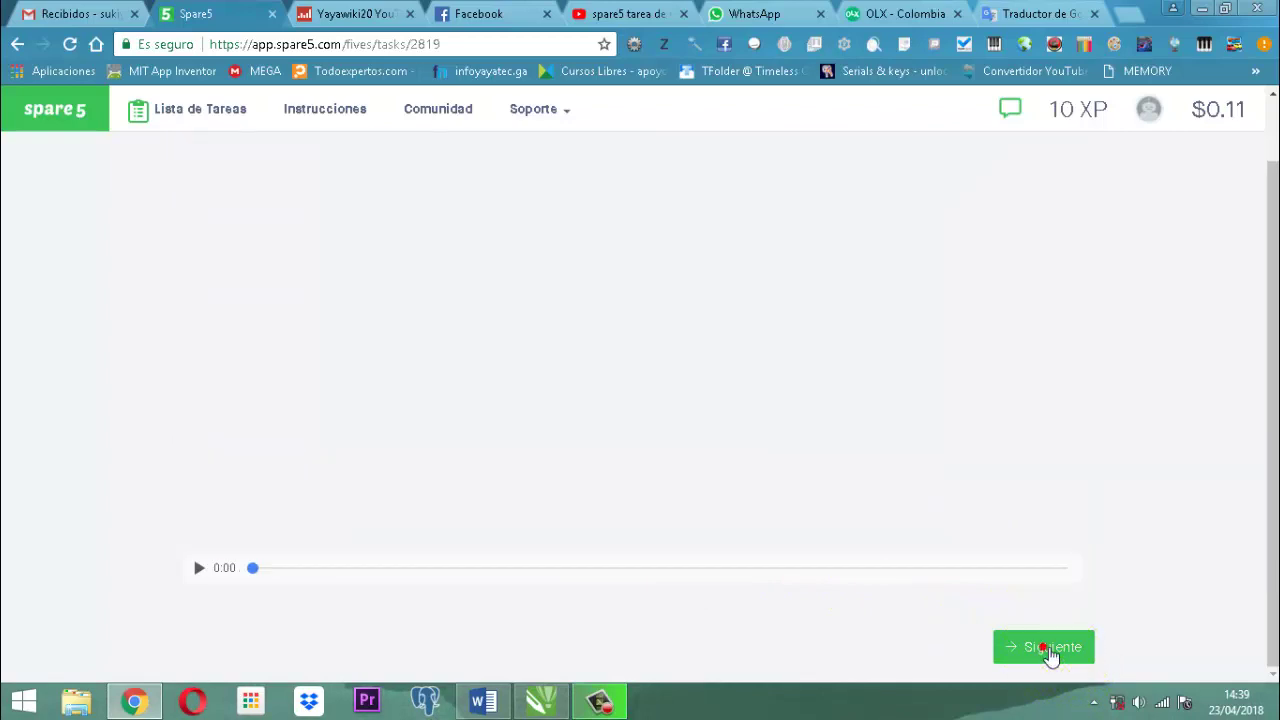
pyautogui.click(1050, 652)
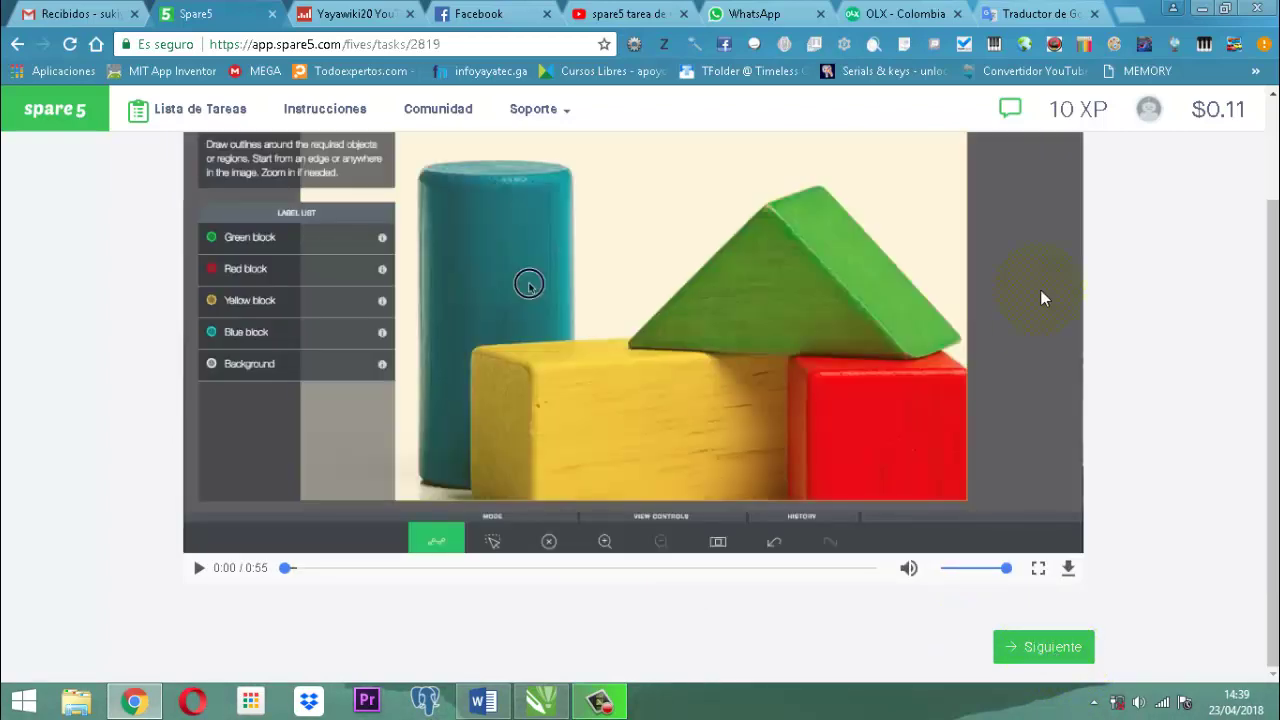
# Look over the opening frame of the blue block segmentation video and continue to the practice exercise
pyautogui.scroll(1, 1151, 262)
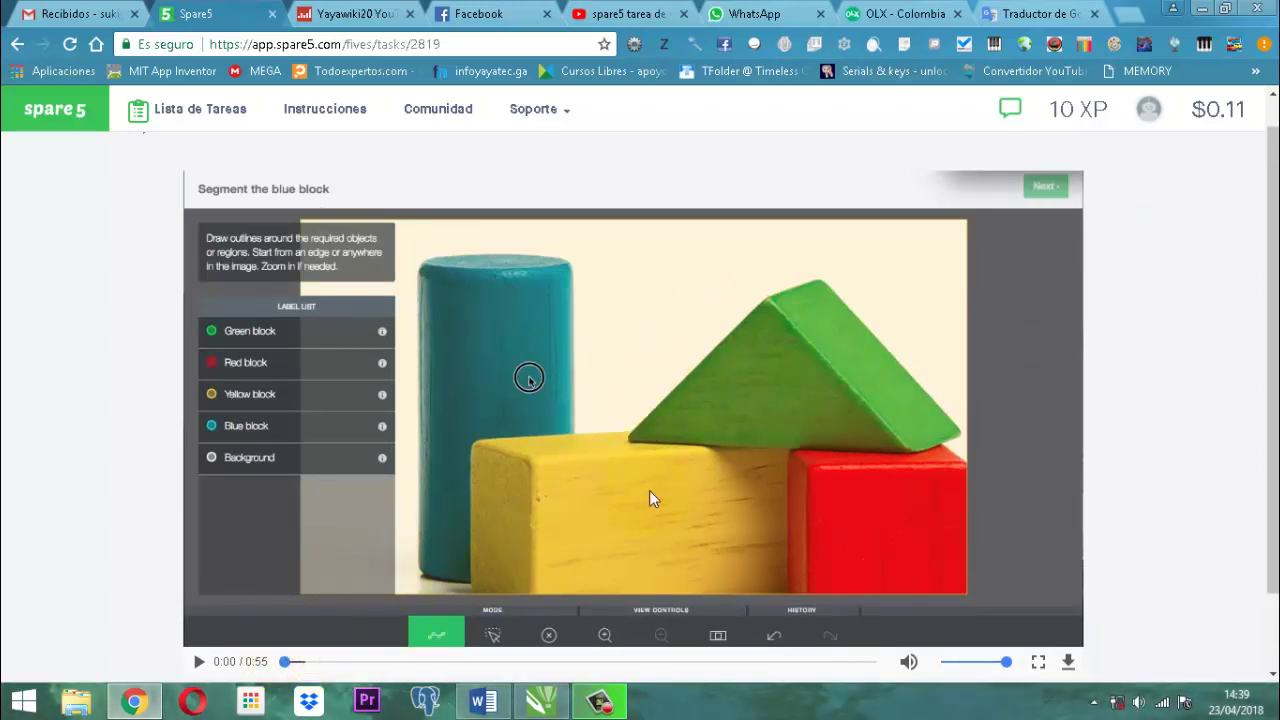
pyautogui.scroll(-1, 650, 498)
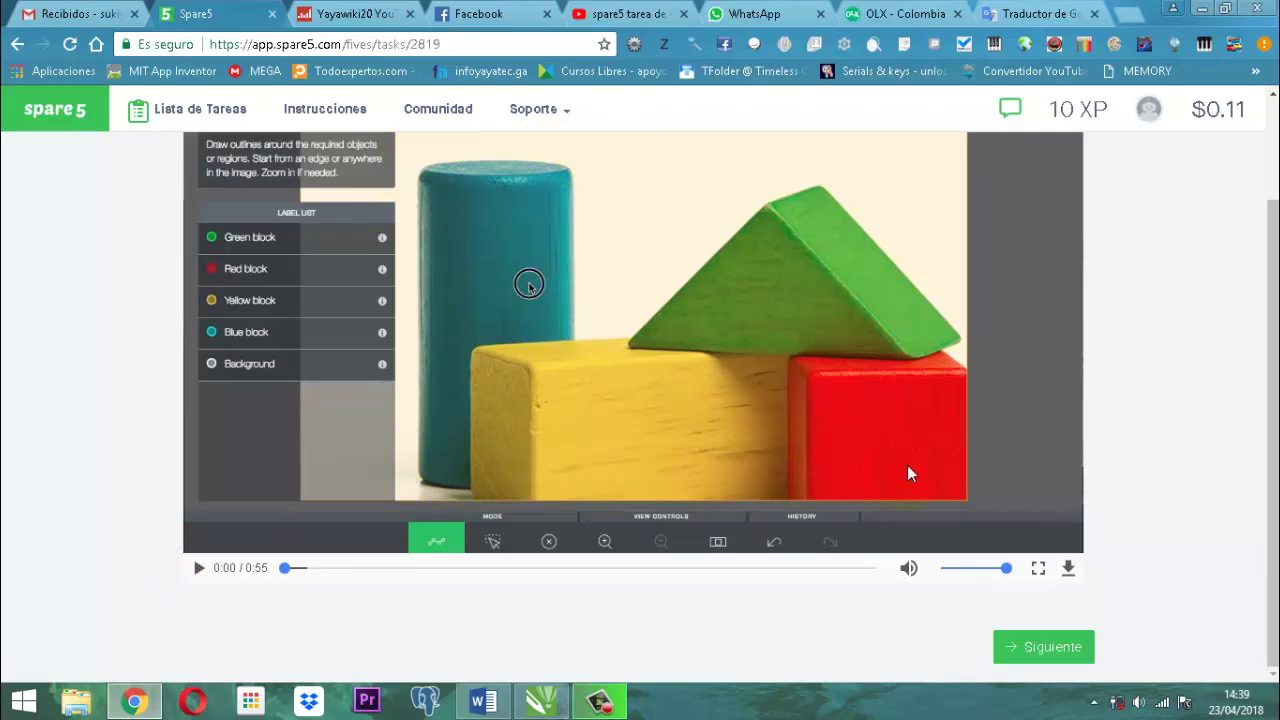
pyautogui.scroll(1, 320, 320)
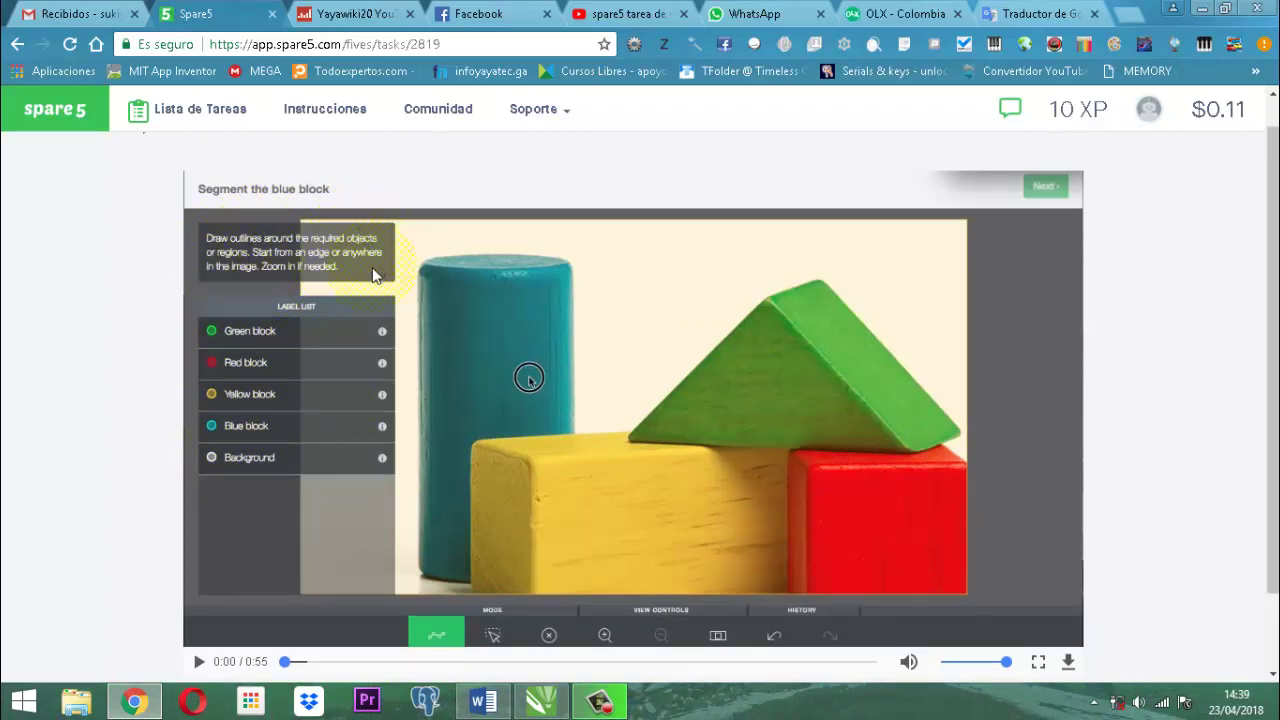
pyautogui.click(818, 253)
pyautogui.scroll(-1, 926, 406)
pyautogui.click(1021, 537)
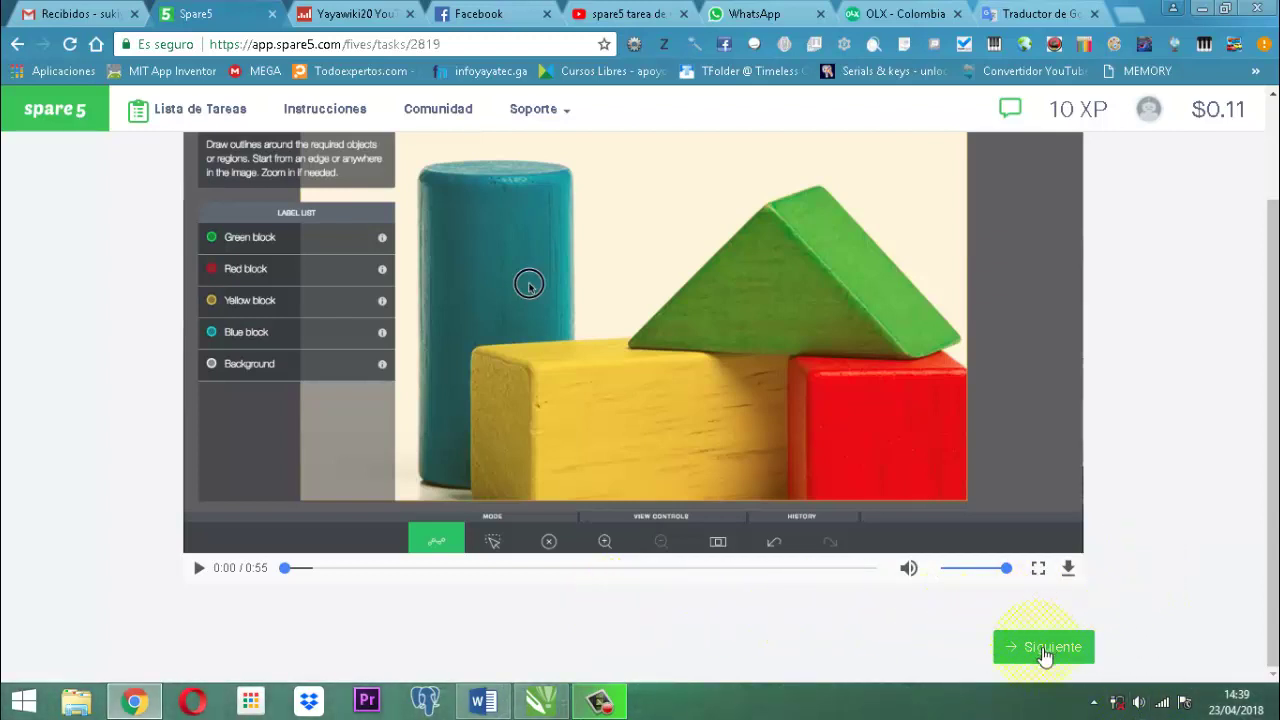
pyautogui.click(1045, 652)
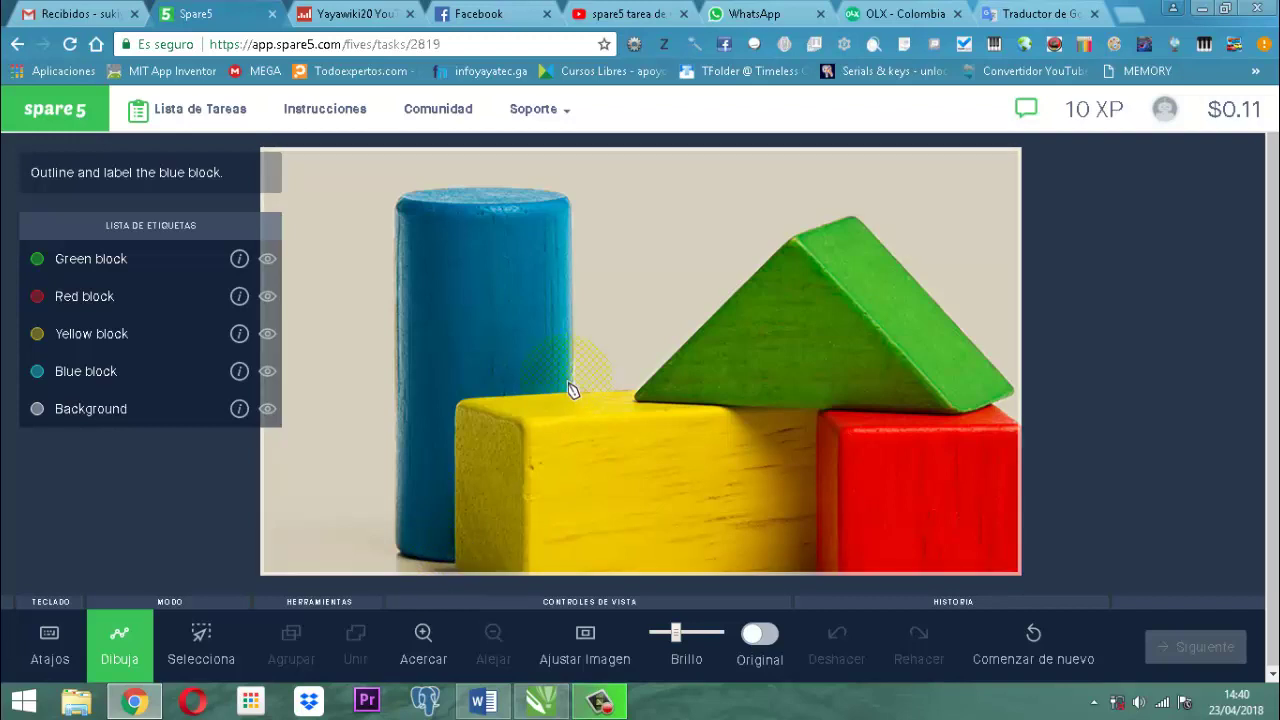
pyautogui.scroll(3, 573, 397)
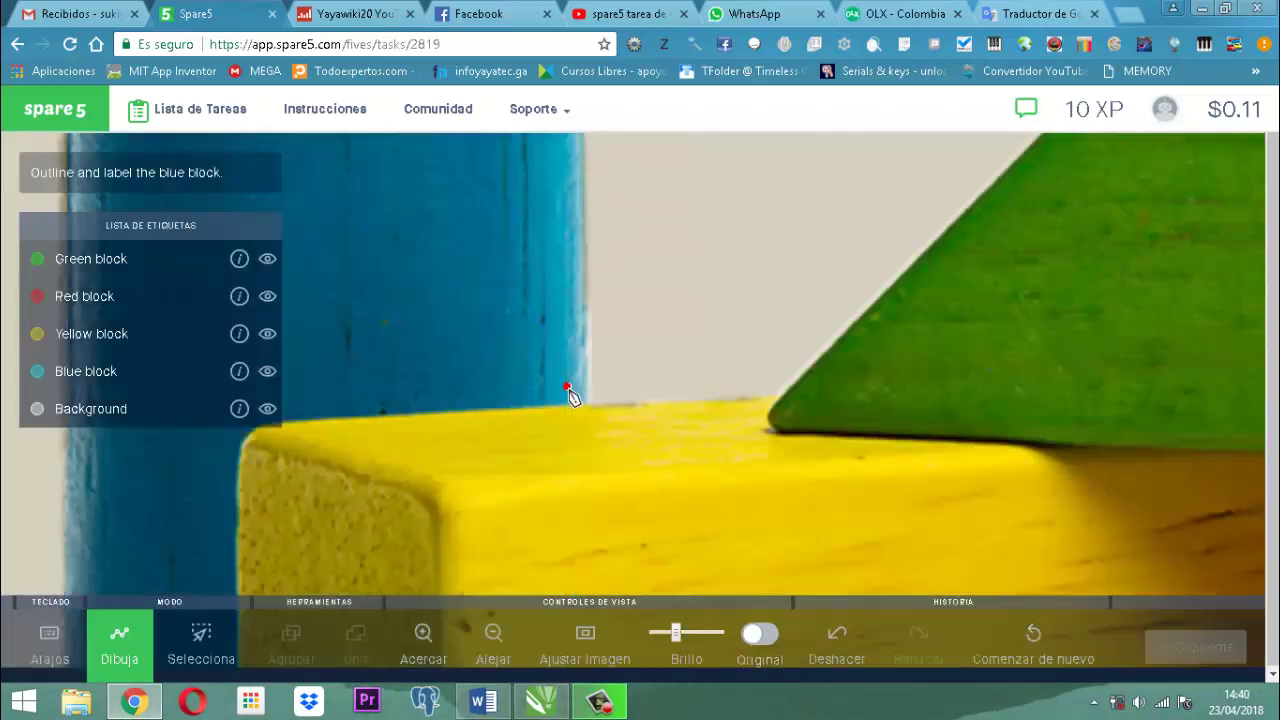
pyautogui.click(567, 480)
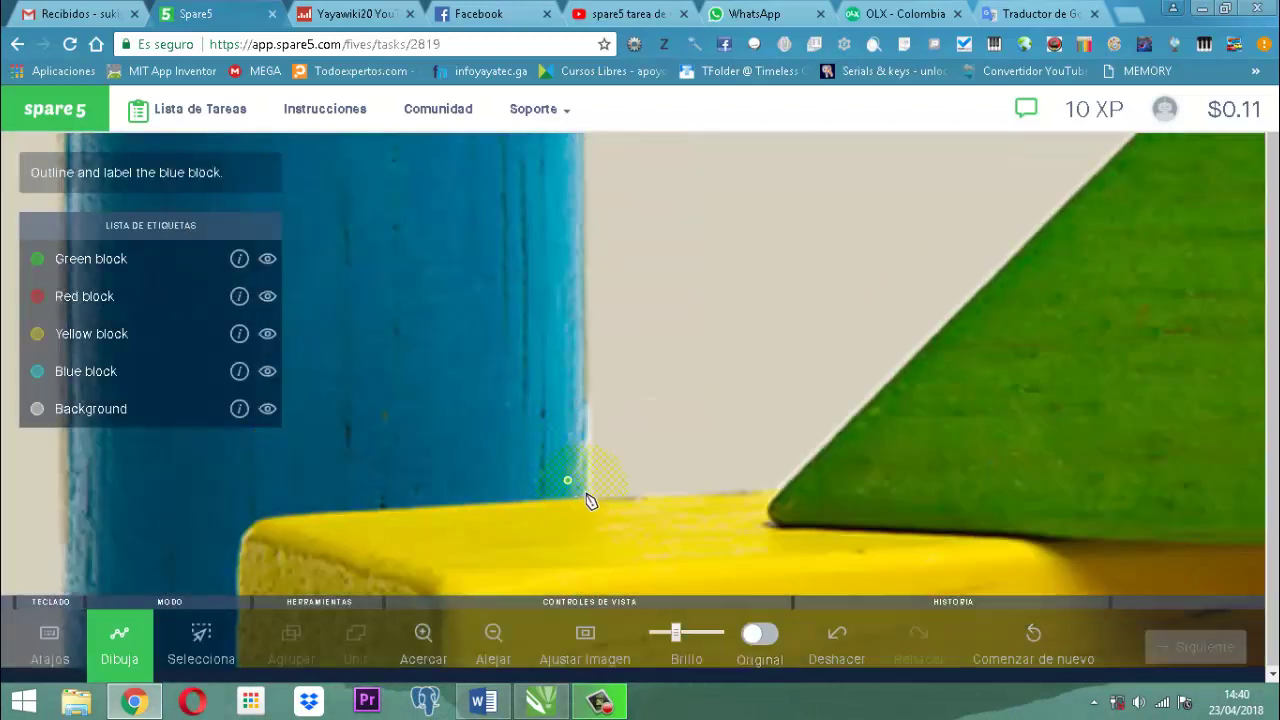
pyautogui.click(584, 494)
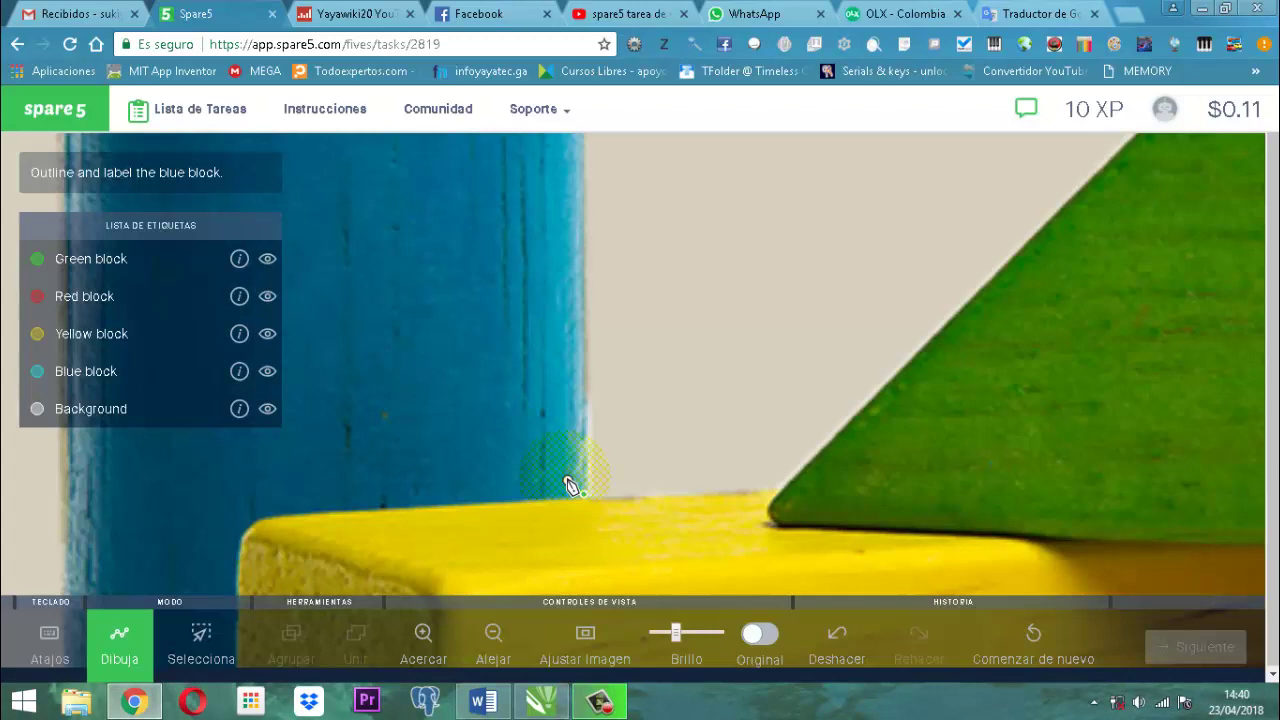
pyautogui.click(838, 645)
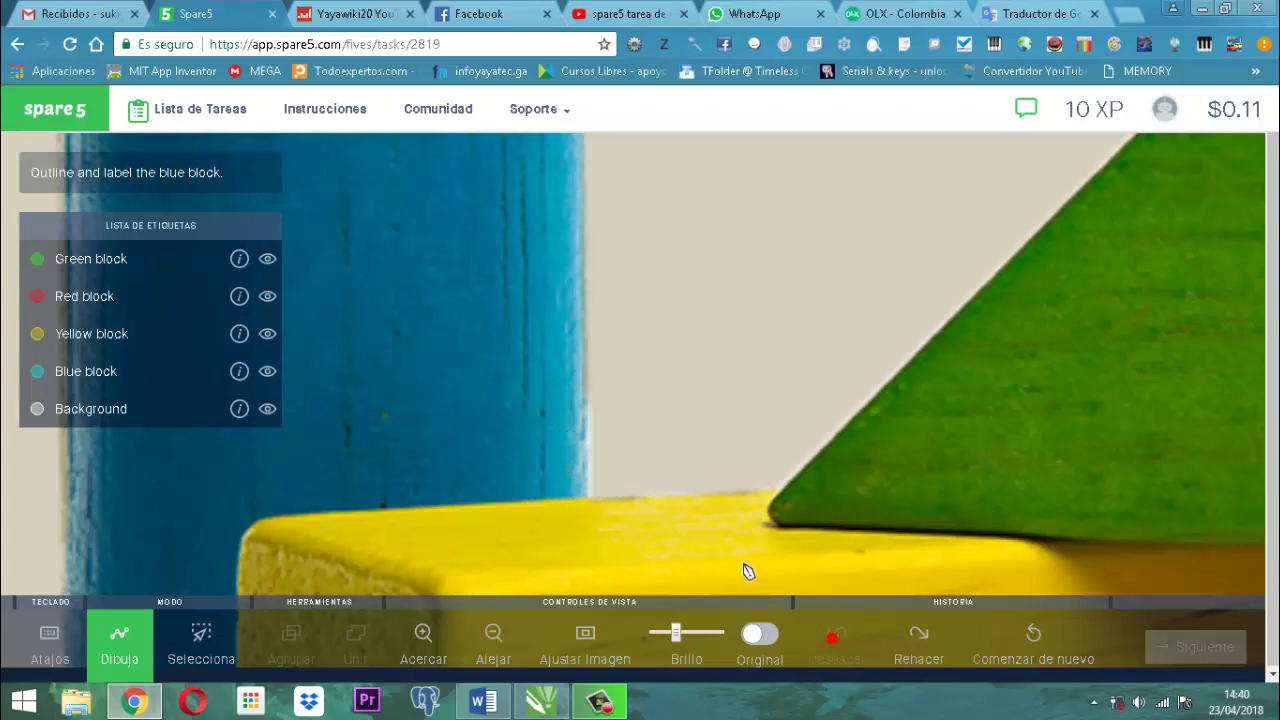
# Start the blue block's outline where its right edge meets the yellow block and trace along the yellow block's top edge to its left corner
pyautogui.click(584, 493)
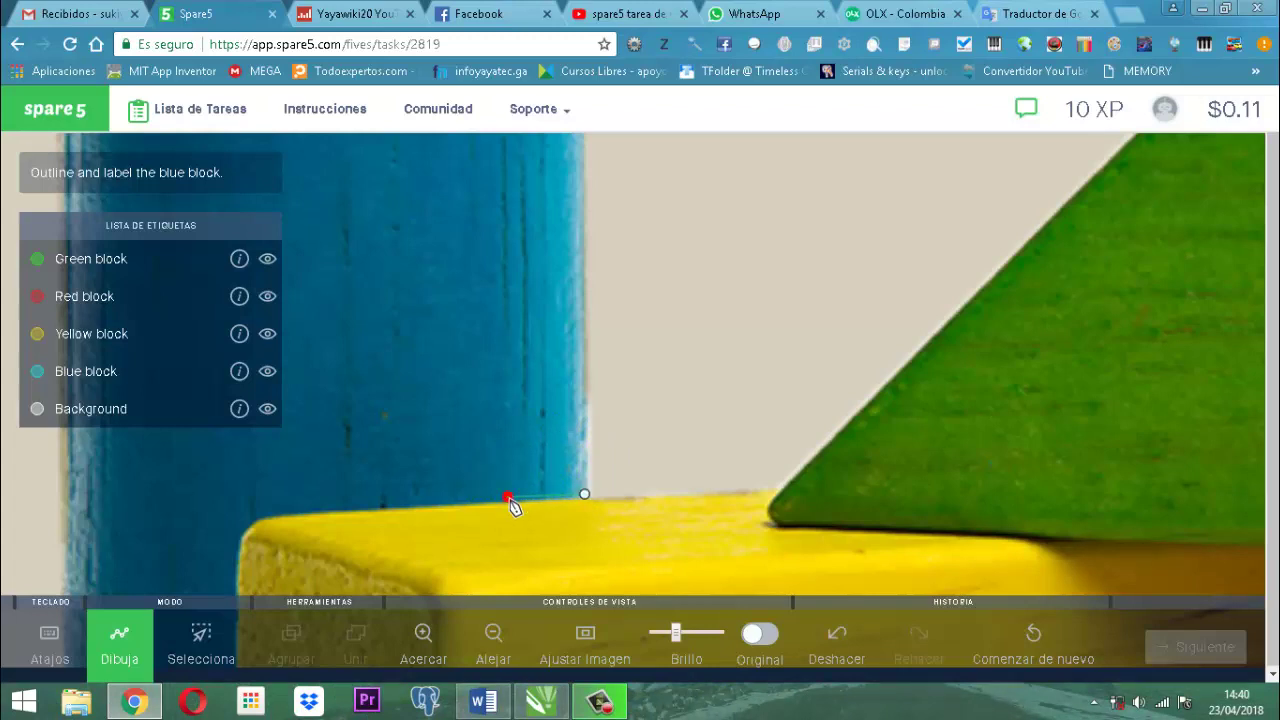
pyautogui.click(840, 645)
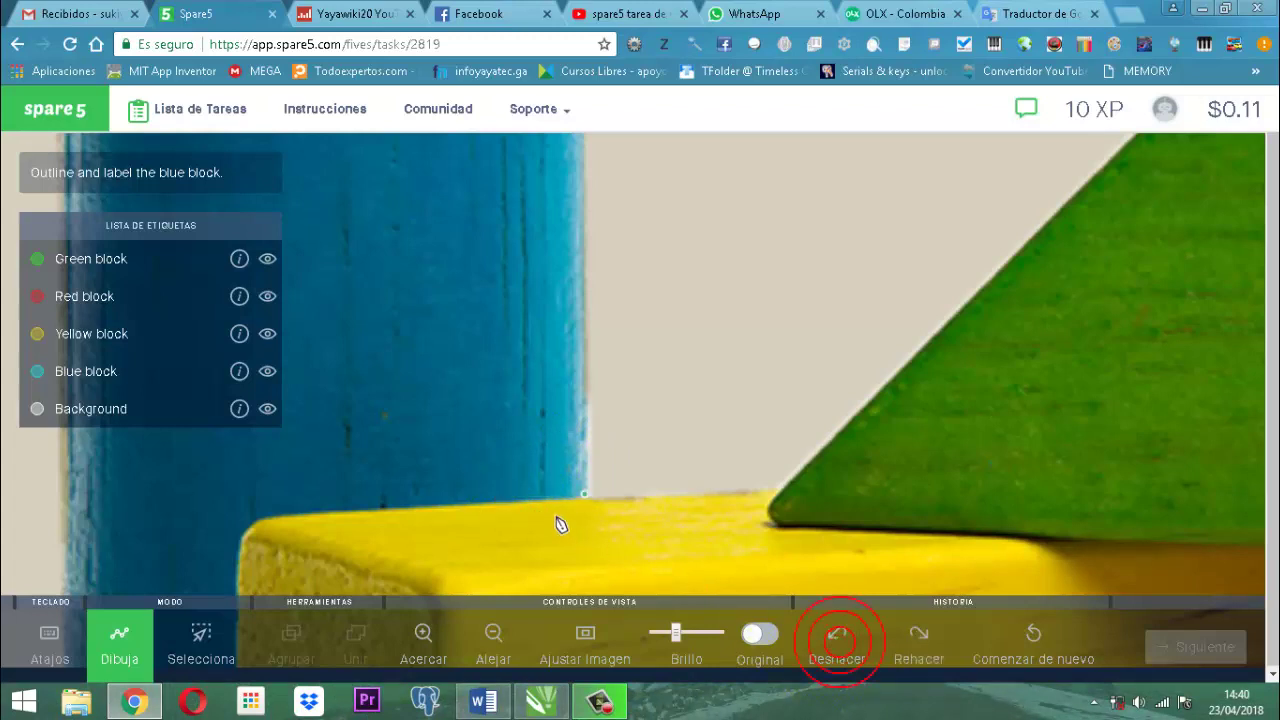
pyautogui.click(503, 502)
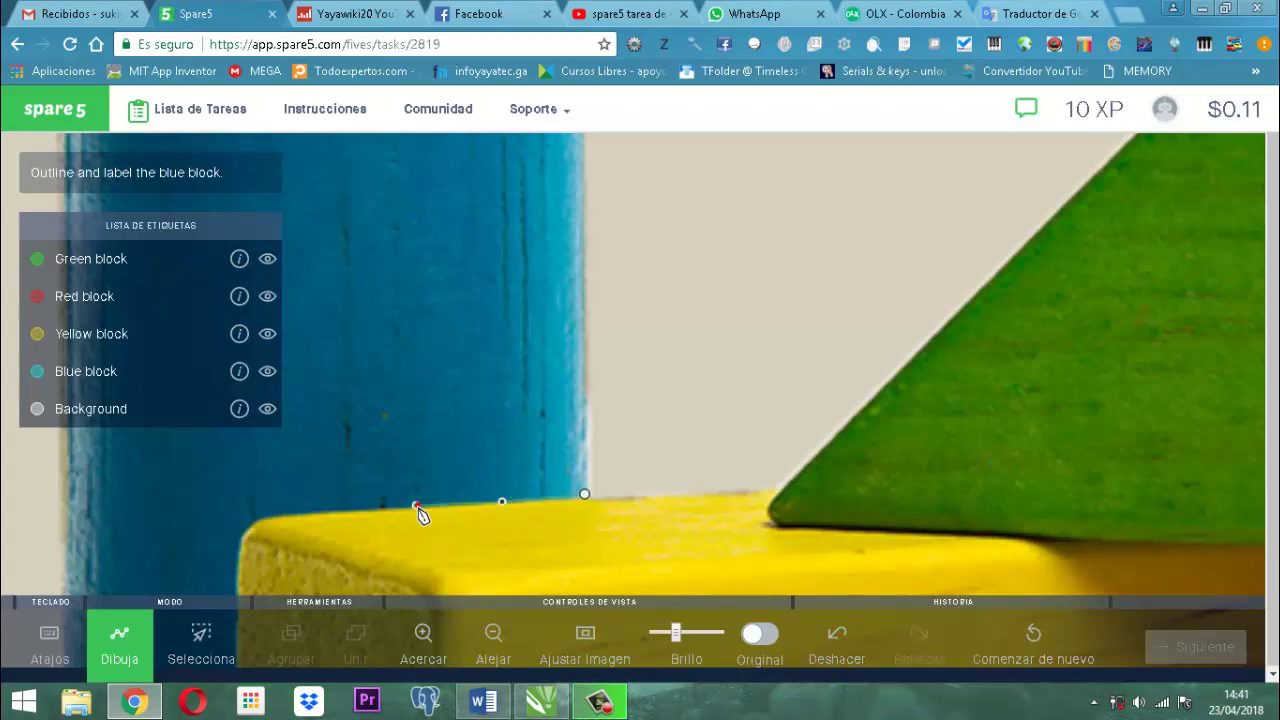
pyautogui.click(417, 507)
pyautogui.click(341, 512)
pyautogui.click(283, 517)
pyautogui.click(260, 521)
pyautogui.click(240, 535)
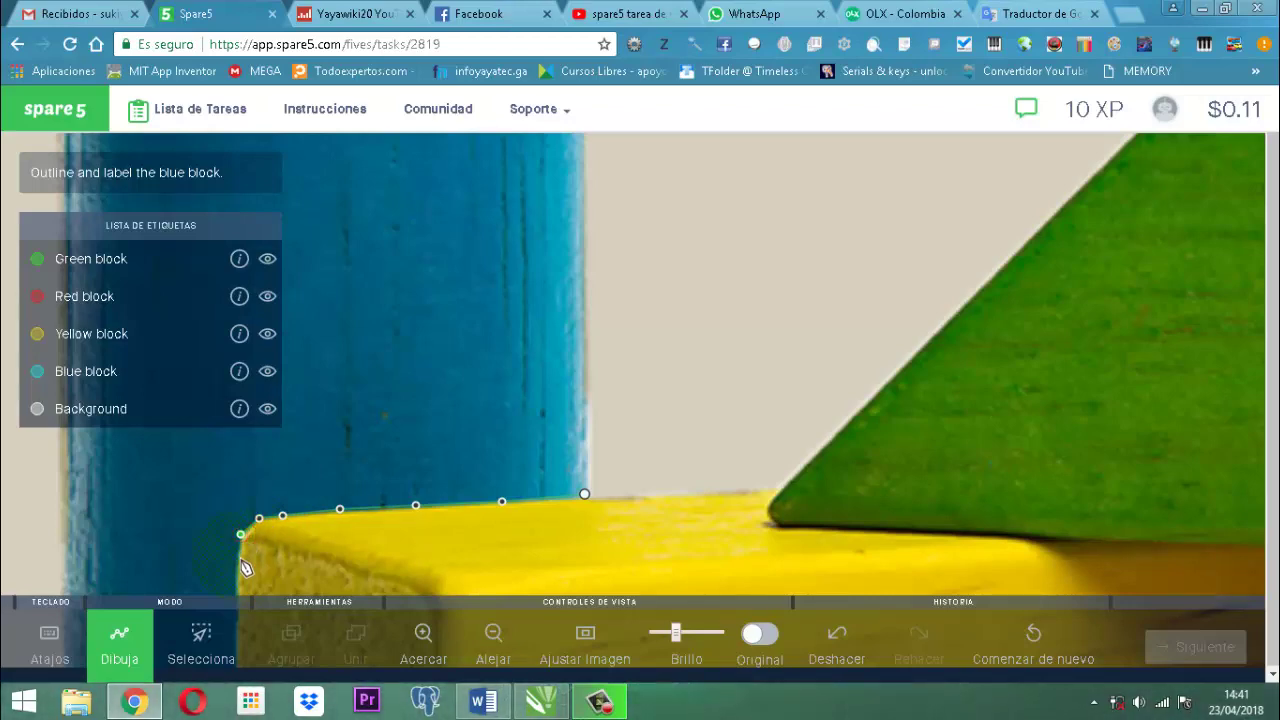
# Continue the outline down the yellow block's left edge to the table and along the blue block's base to its lower-left corner
pyautogui.scroll(4, 240, 585)
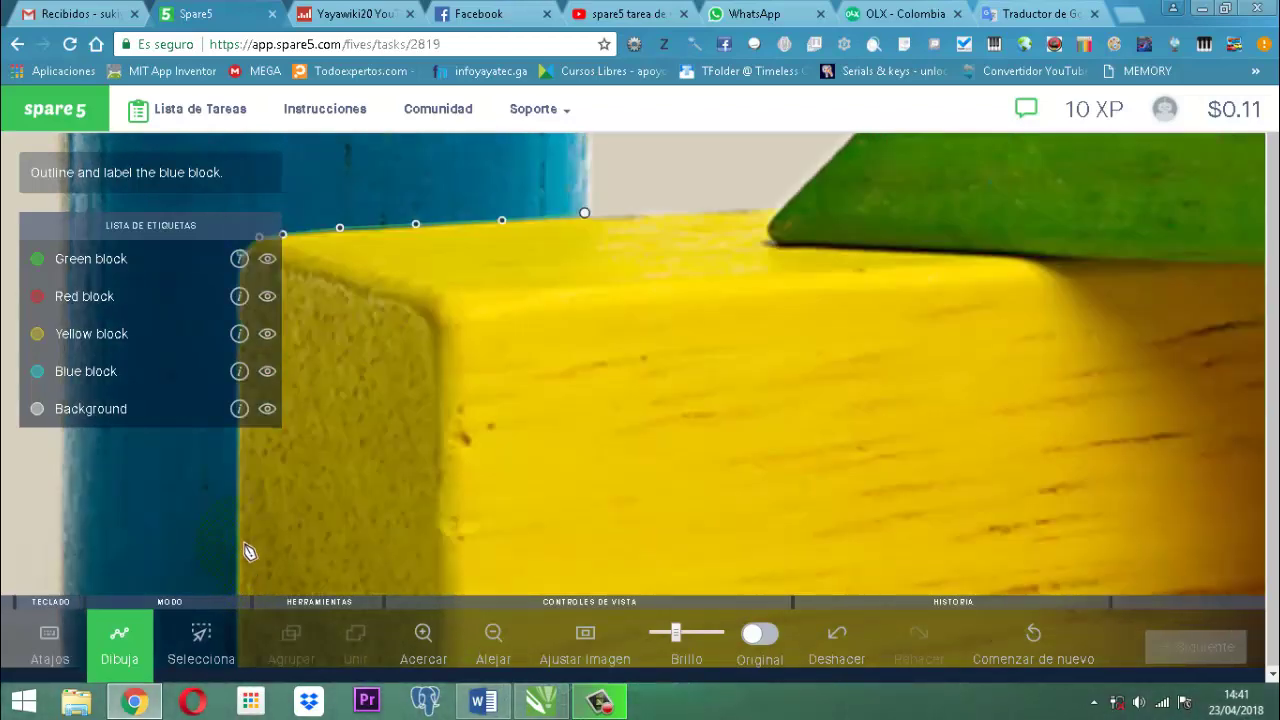
pyautogui.scroll(2, 249, 548)
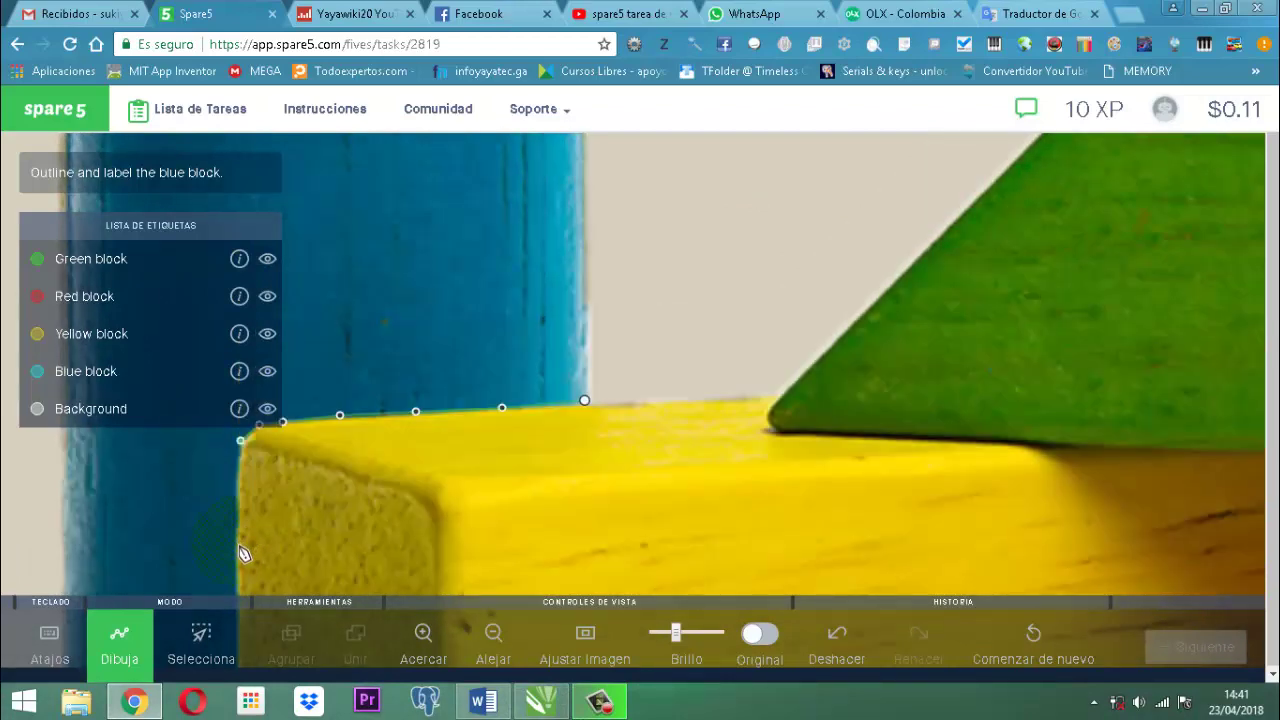
pyautogui.click(238, 543)
pyautogui.scroll(-4, 242, 548)
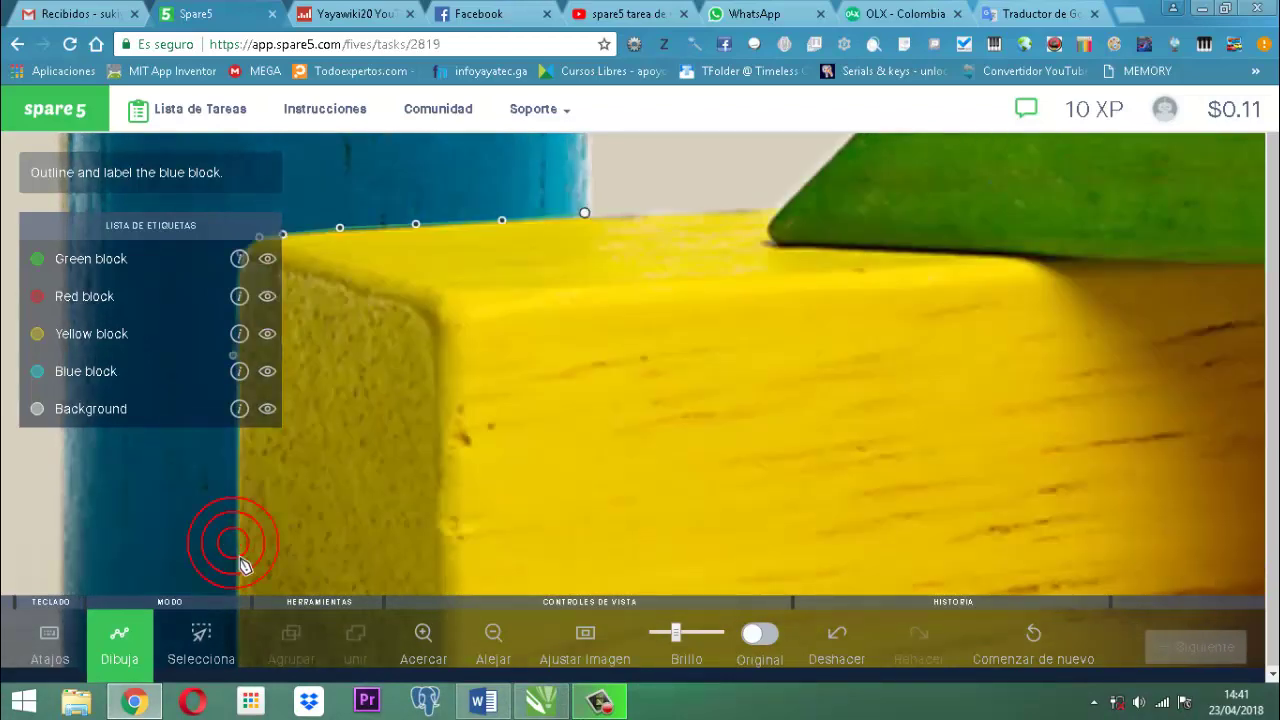
pyautogui.click(240, 535)
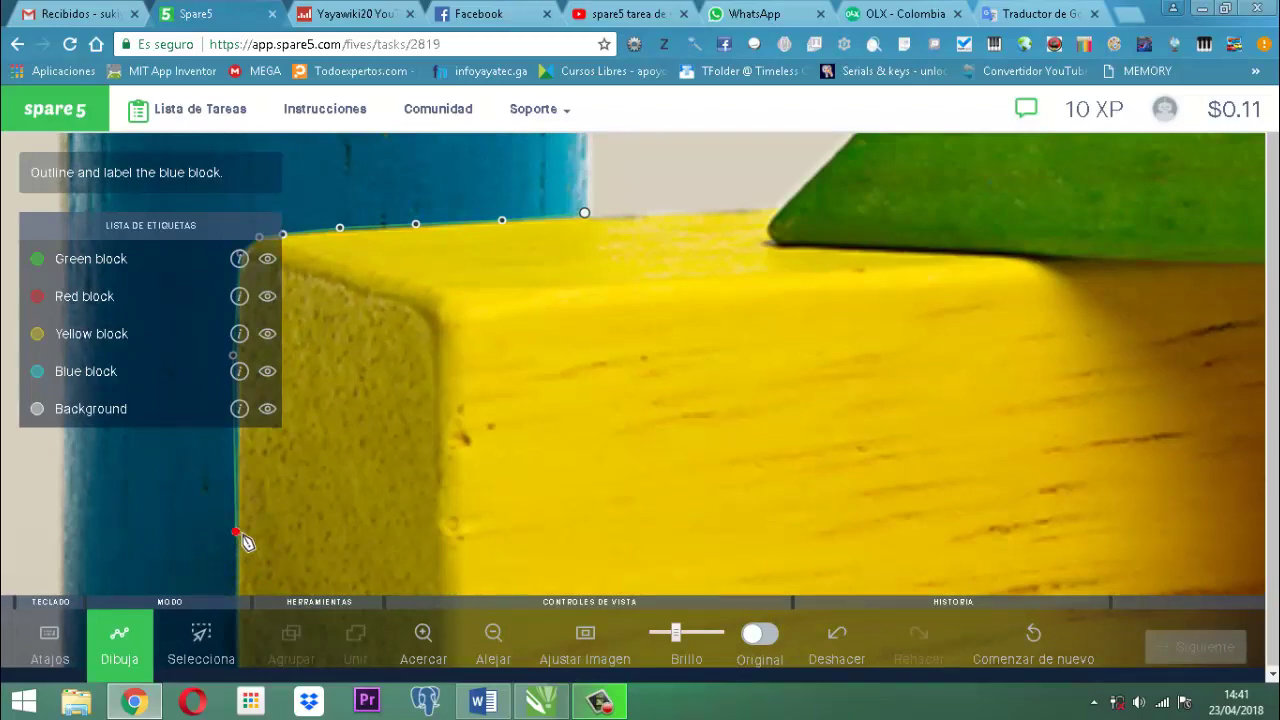
pyautogui.scroll(-4, 242, 534)
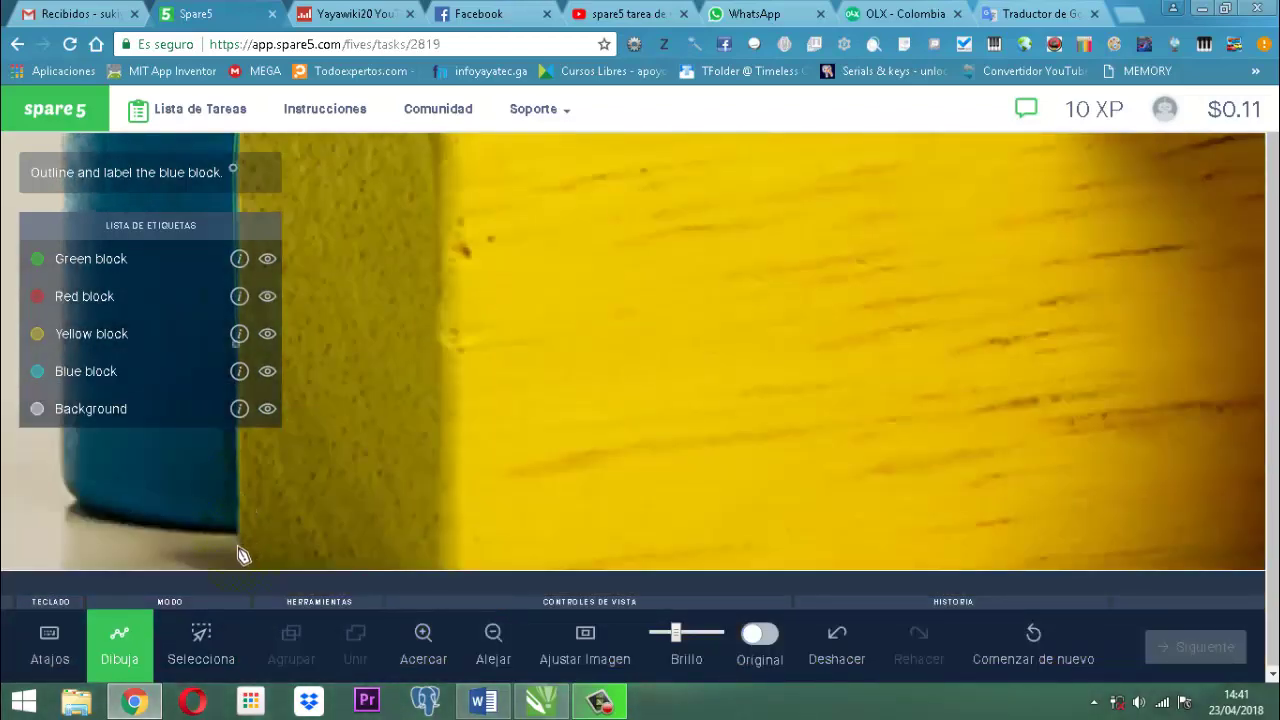
pyautogui.click(239, 536)
pyautogui.scroll(4, 240, 537)
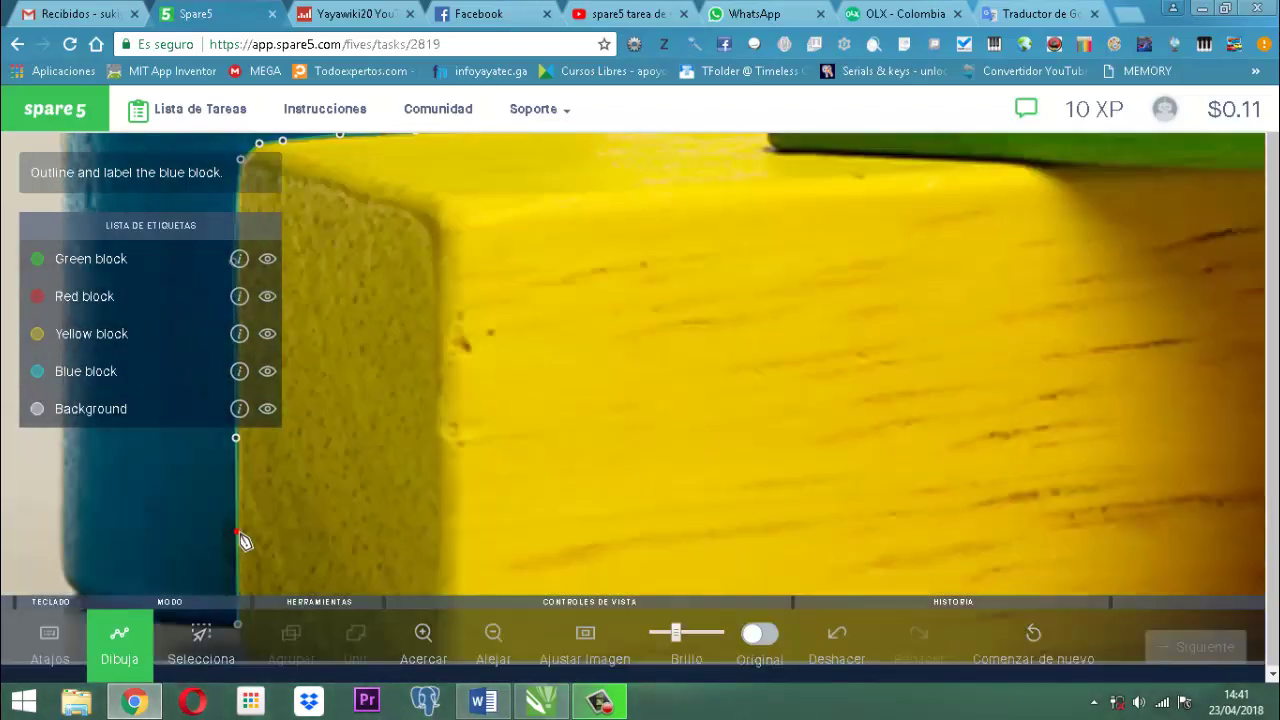
pyautogui.scroll(-4, 240, 537)
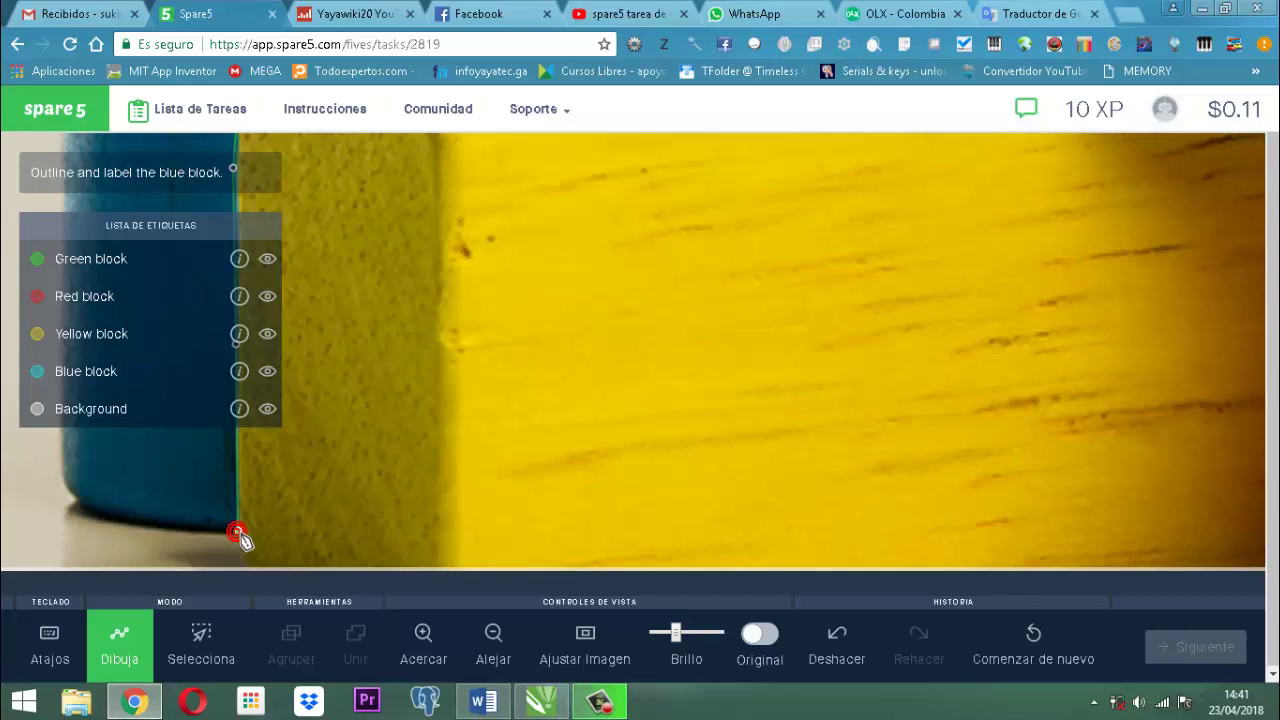
pyautogui.click(85, 507)
pyautogui.click(89, 514)
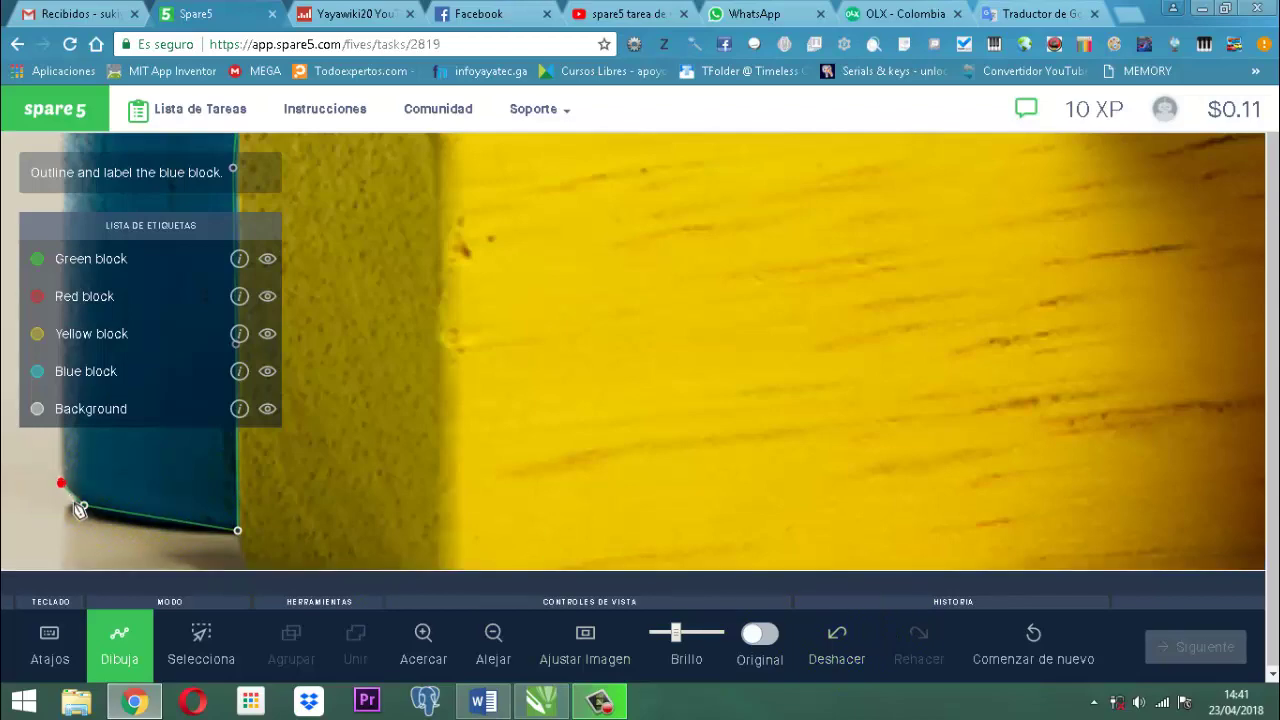
# Trace the outline up the blue block's left edge from the base to its upper-left corner
pyautogui.scroll(-1, 109, 488)
pyautogui.scroll(2, 111, 490)
pyautogui.scroll(-1, 109, 487)
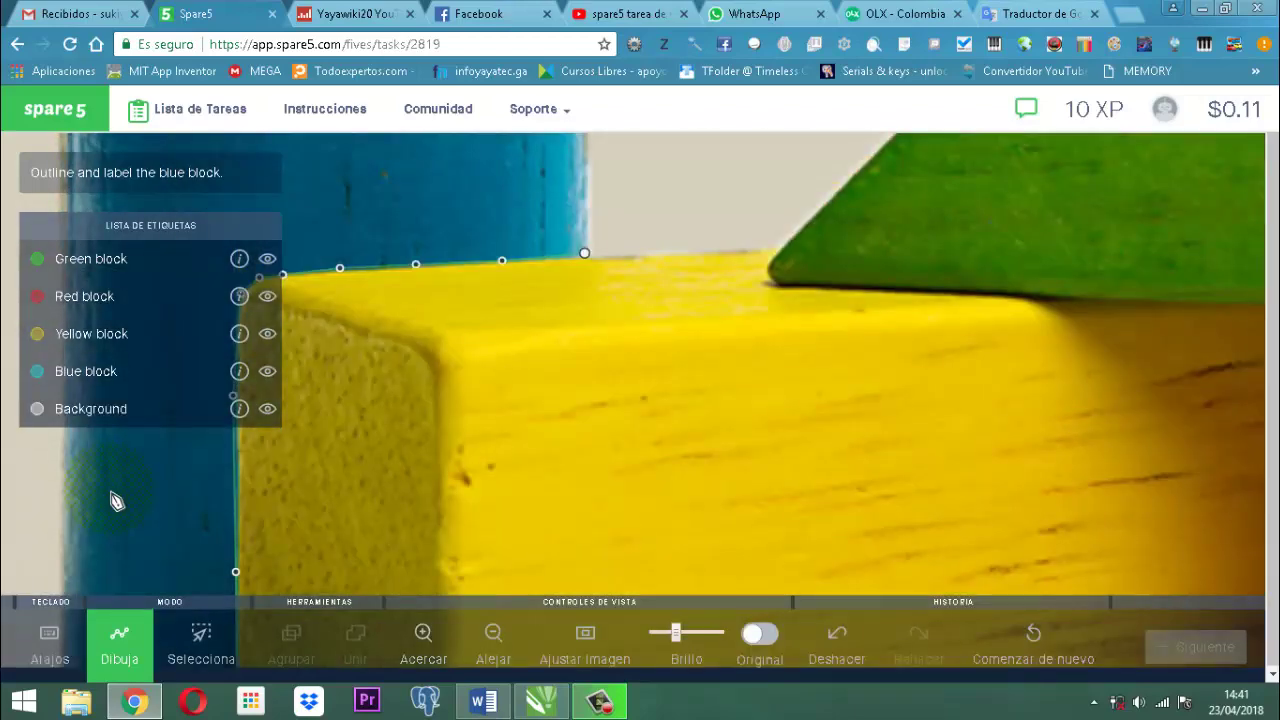
pyautogui.scroll(2, 112, 500)
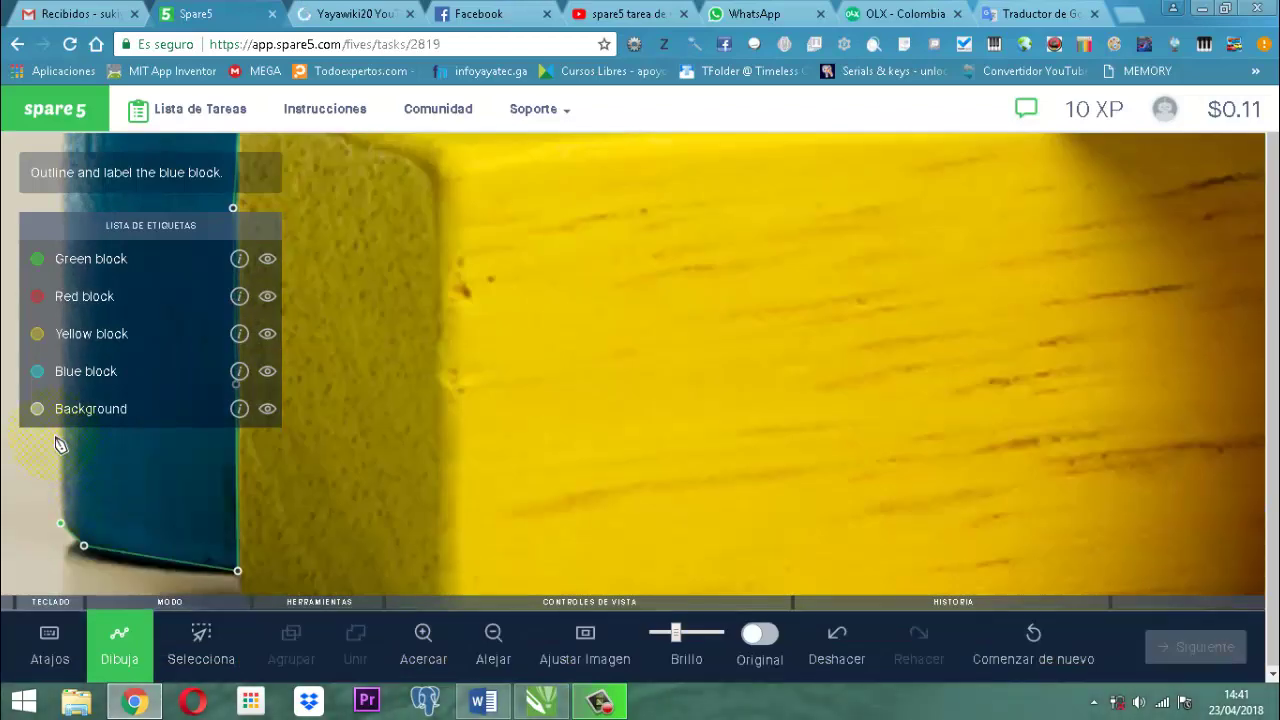
pyautogui.click(59, 438)
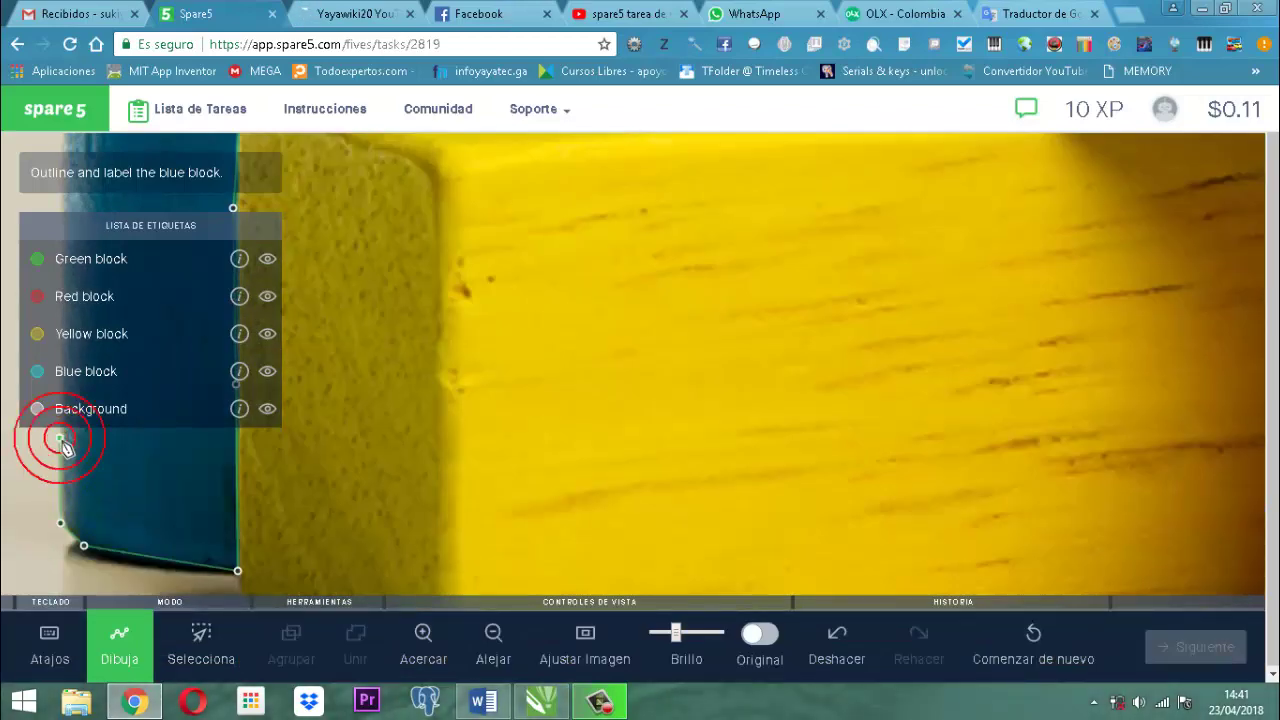
pyautogui.scroll(-1, 79, 460)
pyautogui.scroll(1, 85, 471)
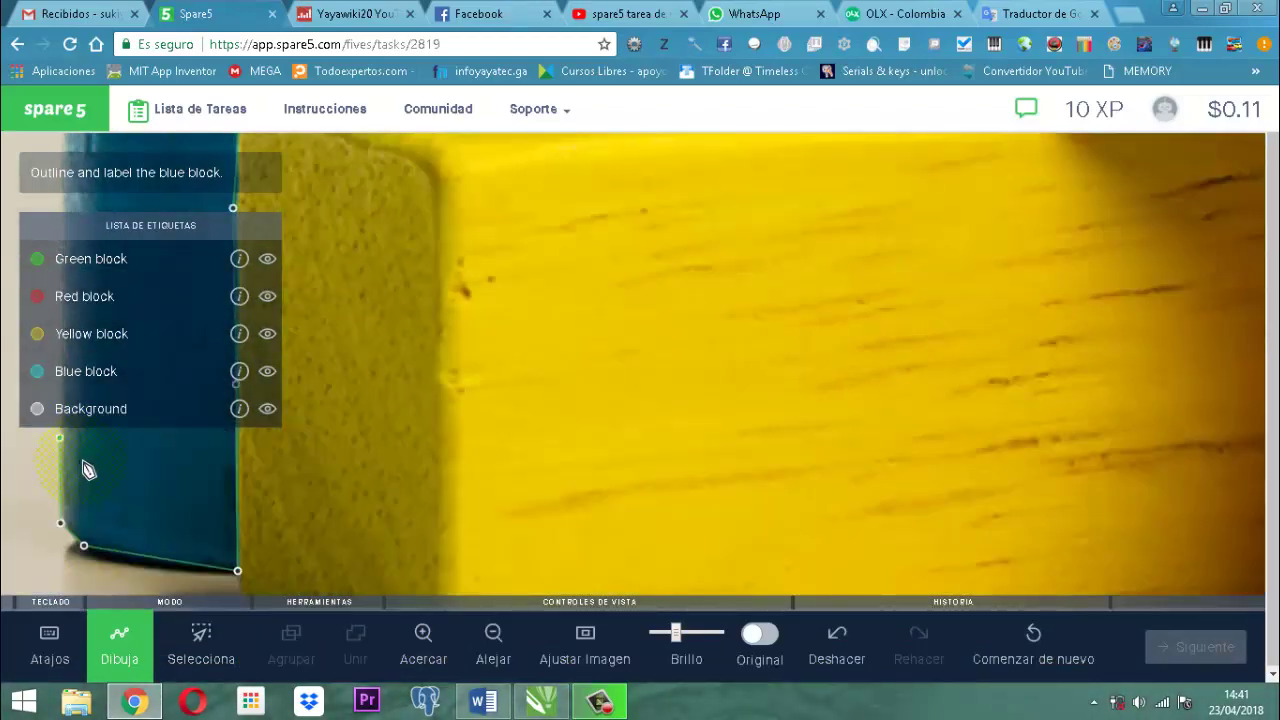
pyautogui.scroll(-1, 85, 472)
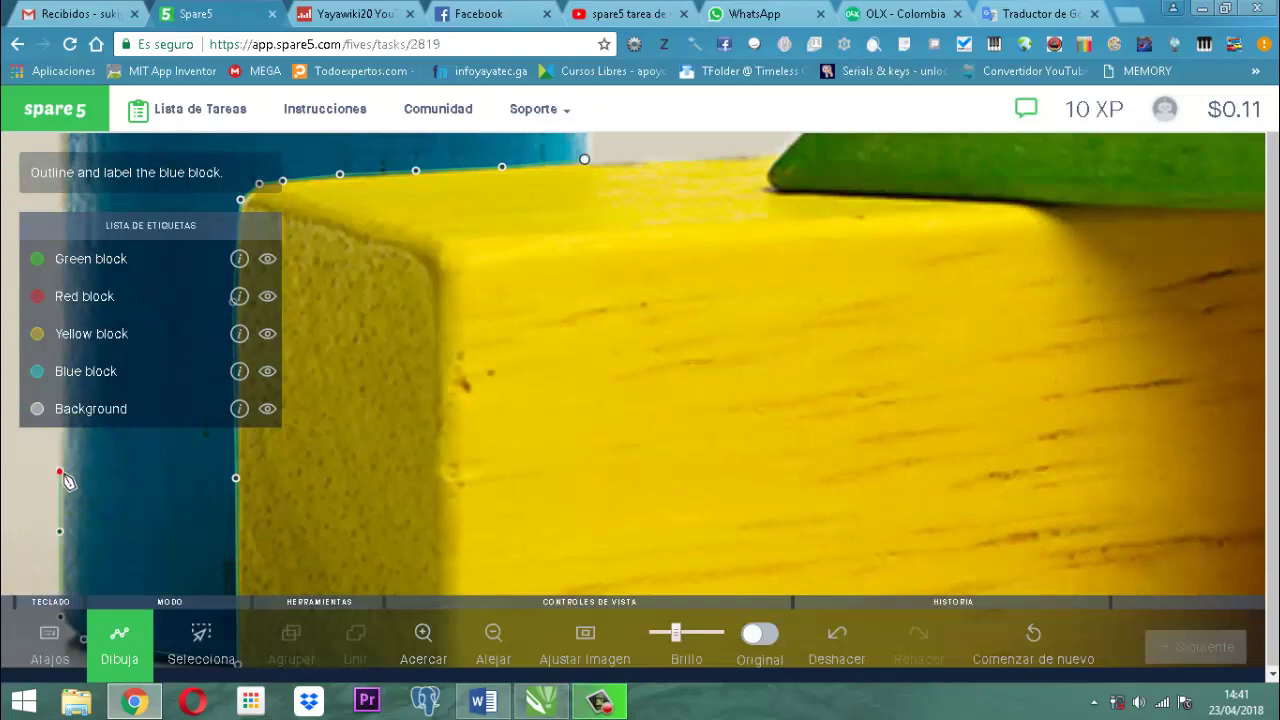
pyautogui.scroll(3, 60, 470)
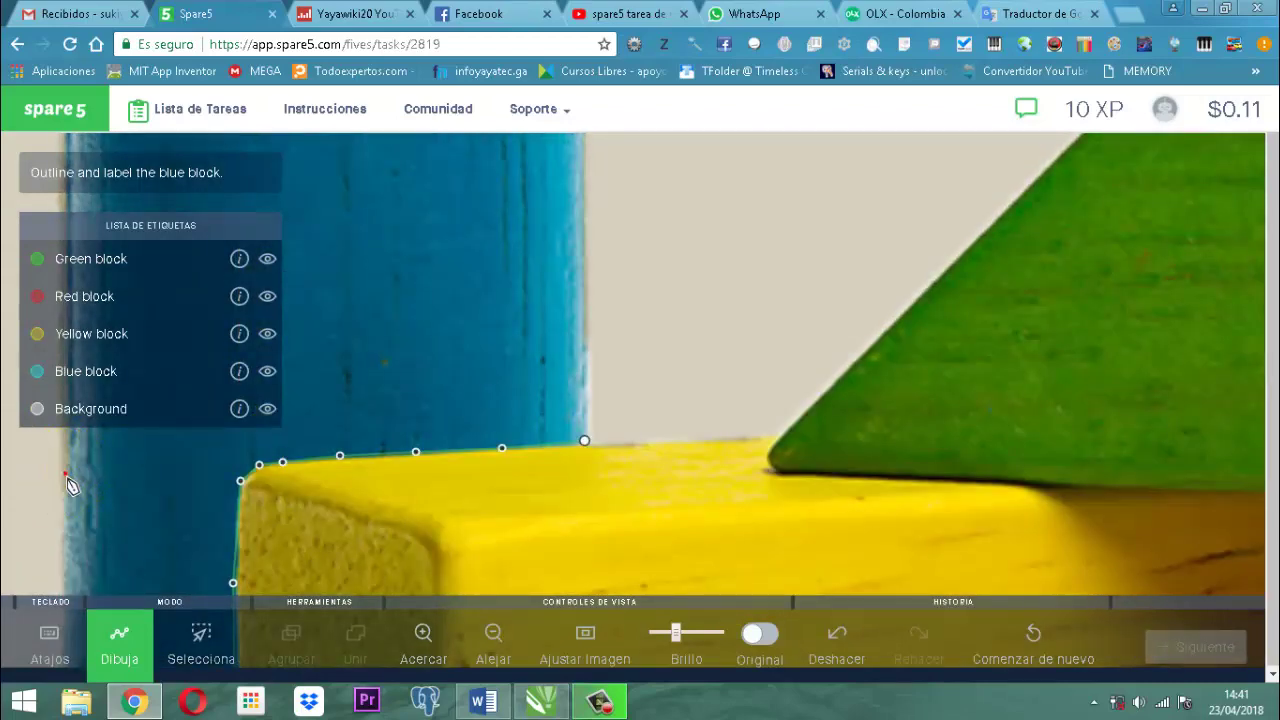
pyautogui.scroll(2, 70, 480)
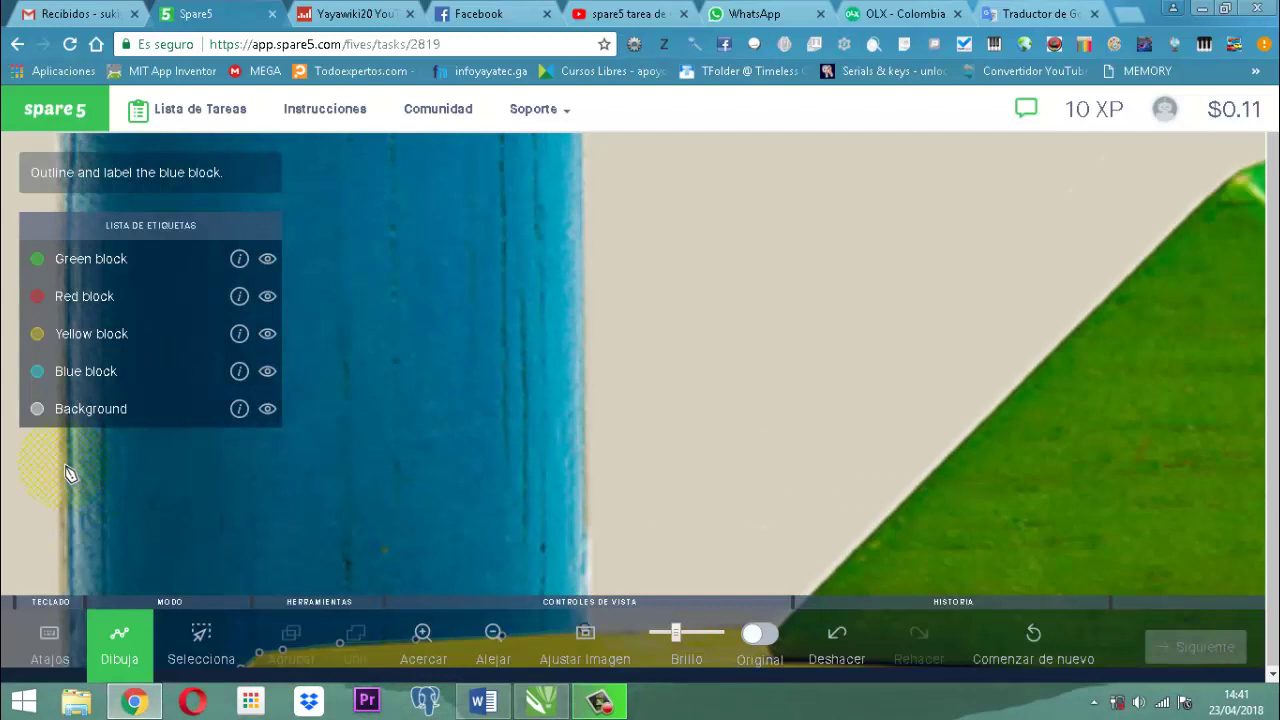
pyautogui.scroll(2, 62, 462)
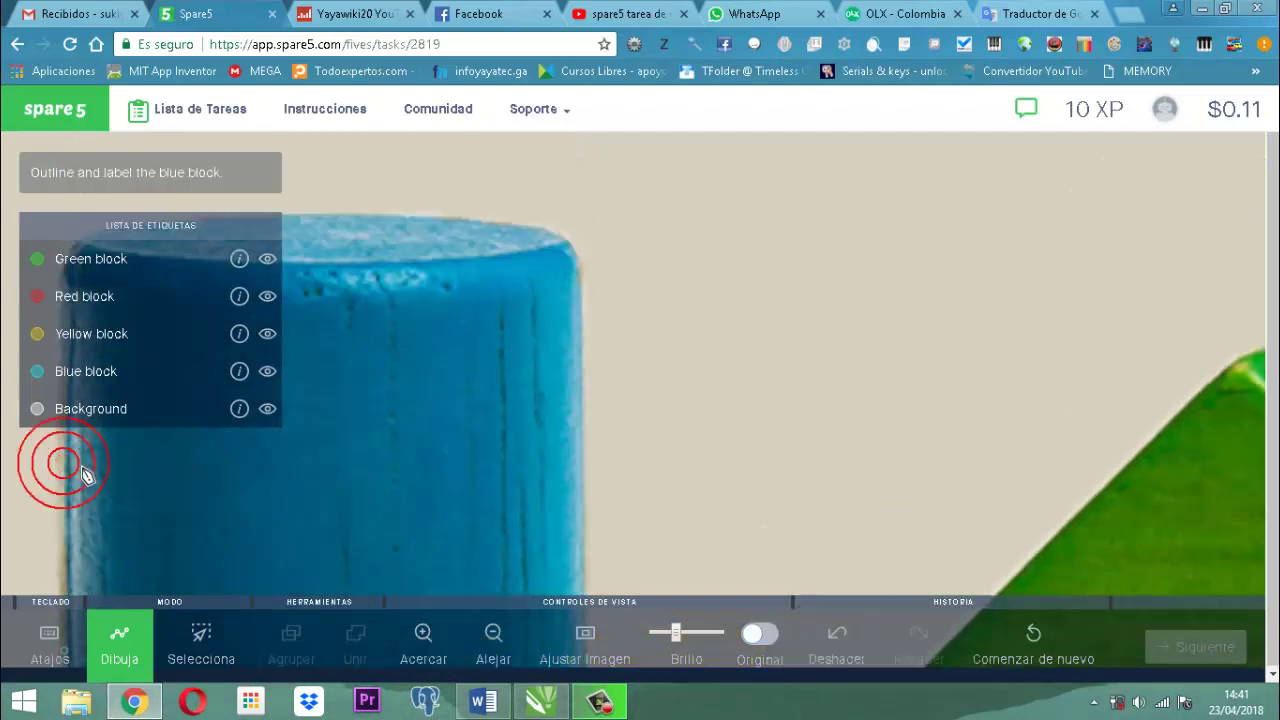
pyautogui.scroll(2, 65, 472)
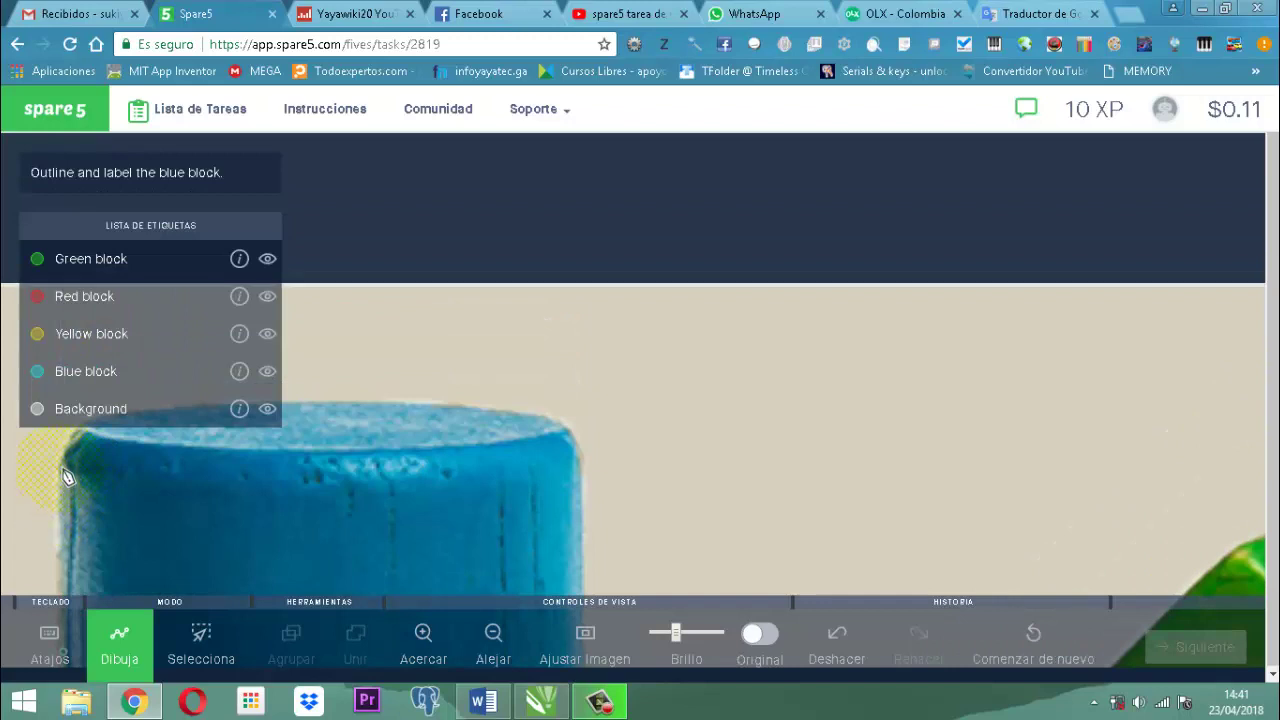
pyautogui.scroll(1, 78, 468)
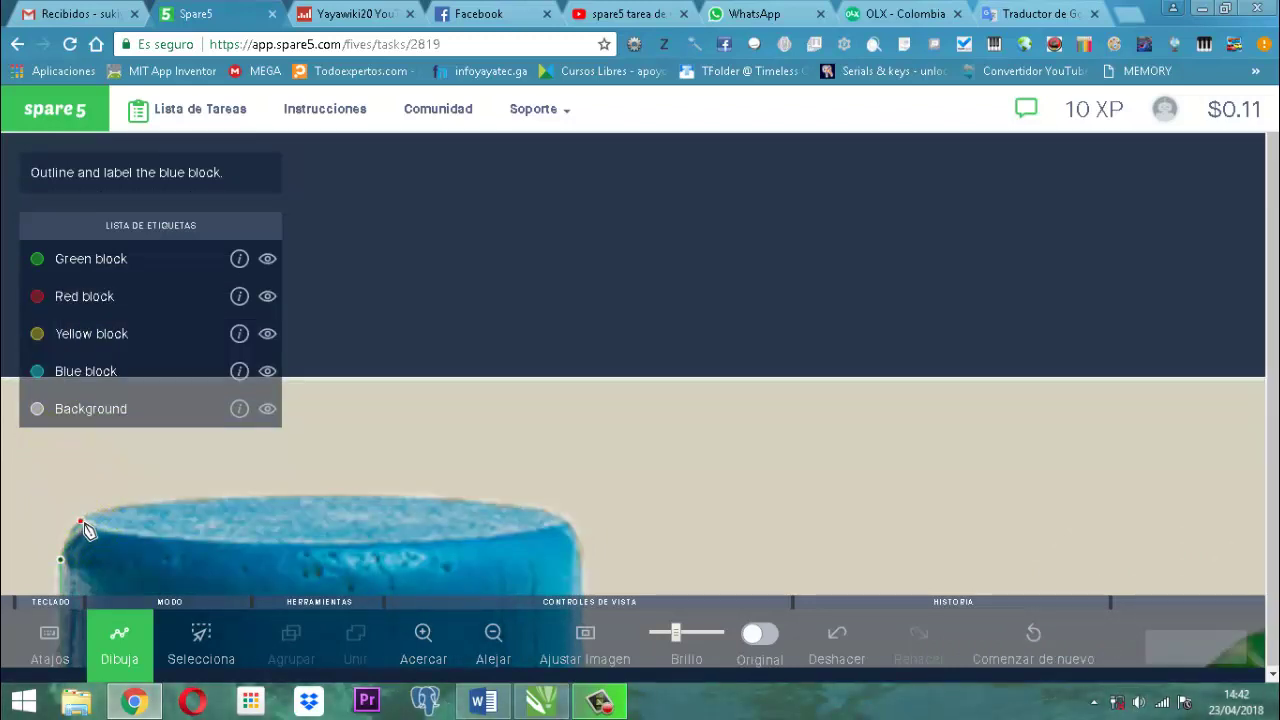
# Trace the curved top rim of the blue block from its left corner to its right corner
pyautogui.moveTo(96, 520); pyautogui.dragTo(120, 512)
pyautogui.click(168, 498)
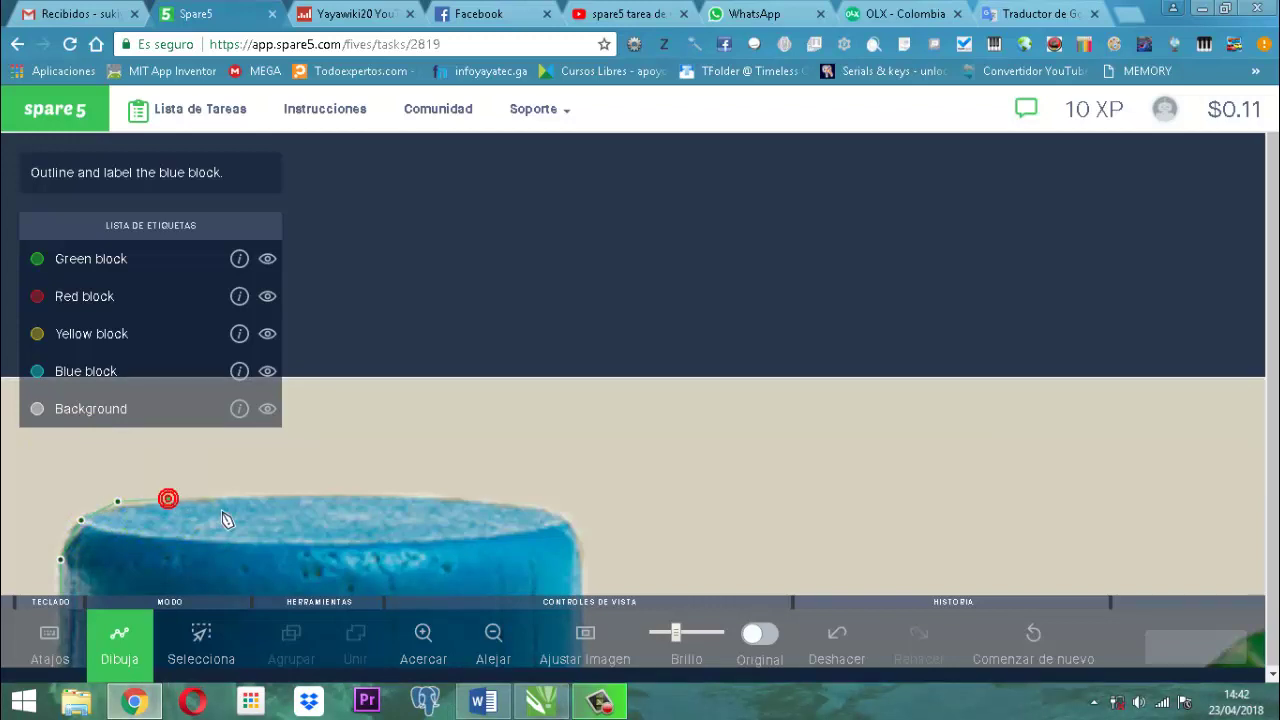
pyautogui.click(247, 492)
pyautogui.click(314, 503)
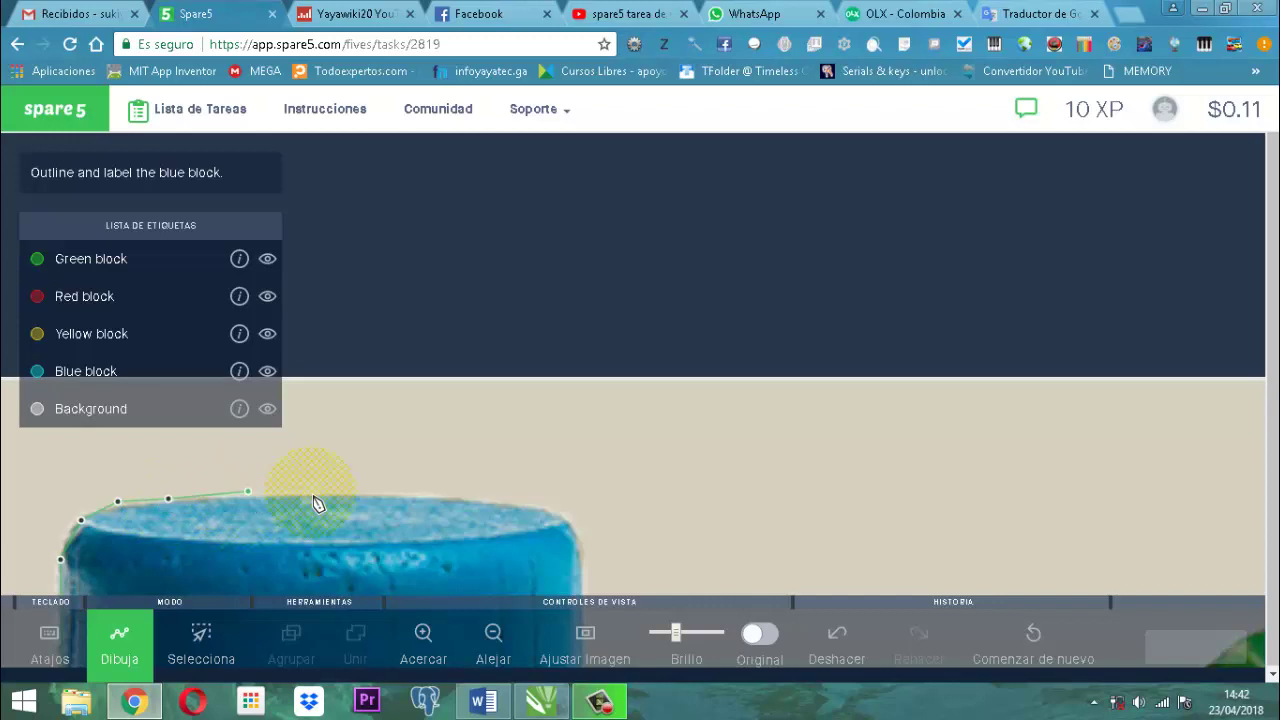
pyautogui.click(367, 493)
pyautogui.click(433, 494)
pyautogui.click(486, 500)
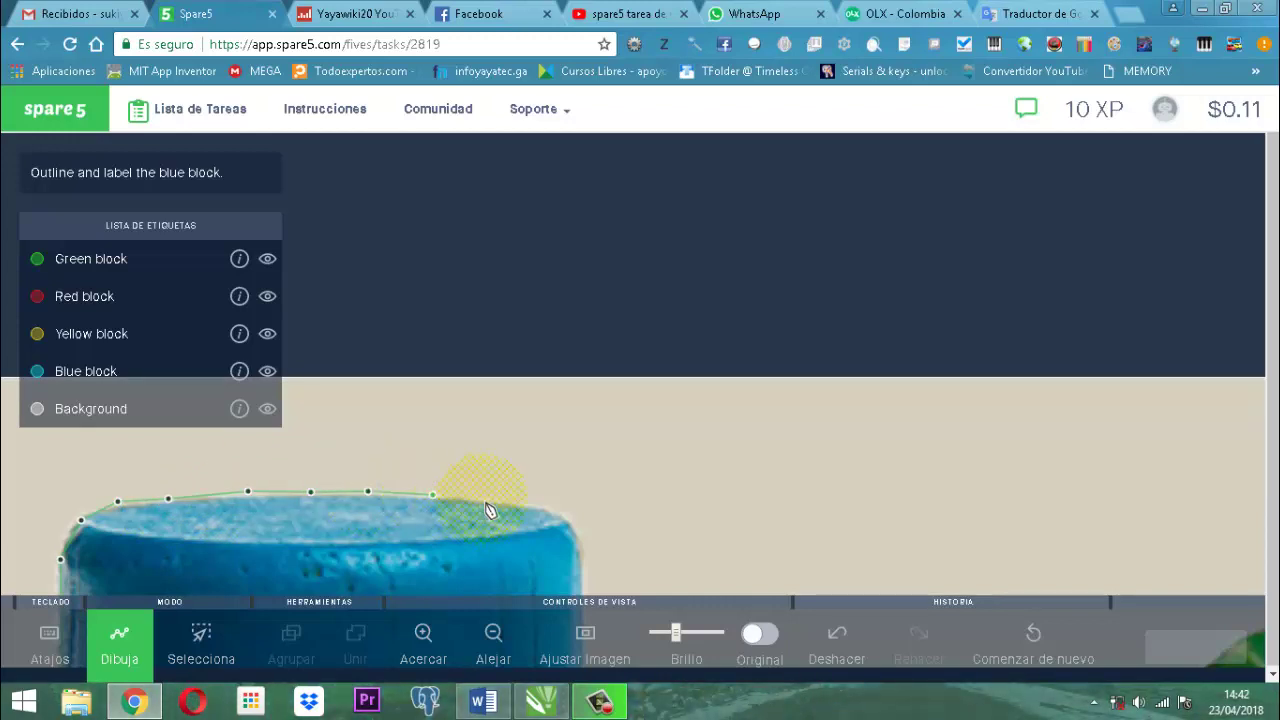
pyautogui.click(548, 518)
pyautogui.click(550, 510)
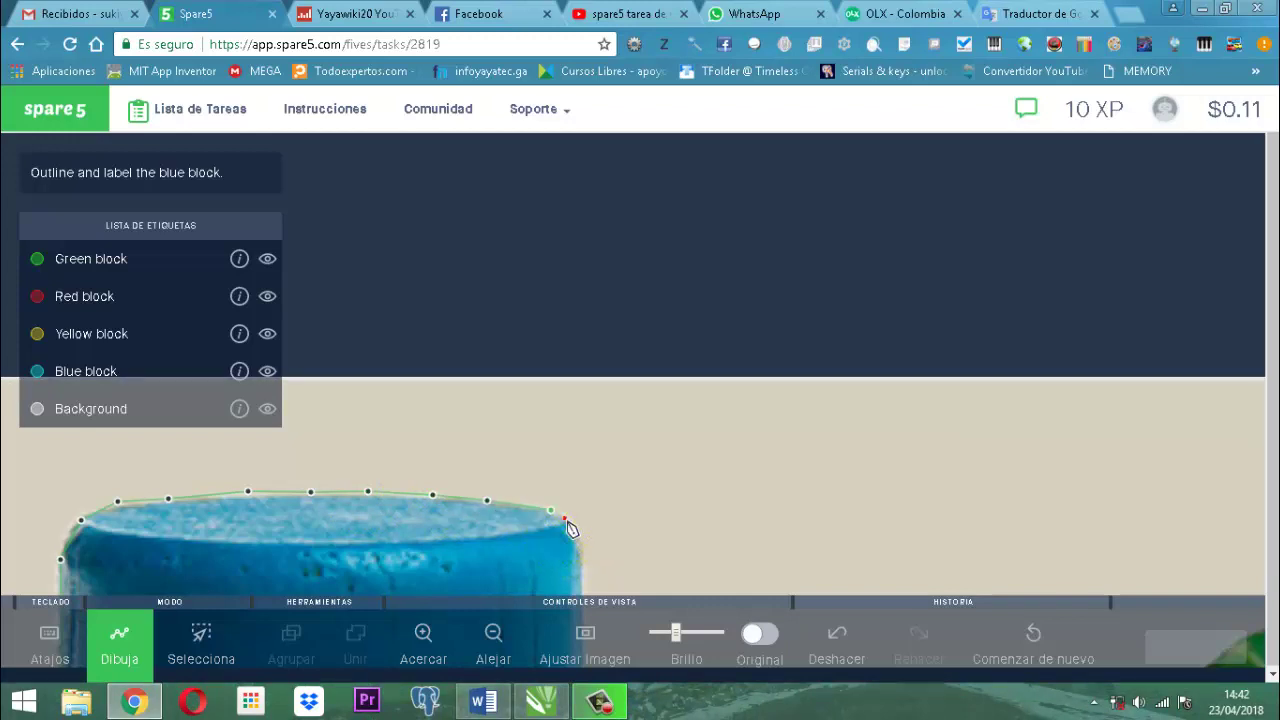
# Trace down the blue block's right edge and close the outline at its starting point on the yellow block
pyautogui.click(564, 519)
pyautogui.click(577, 544)
pyautogui.click(577, 580)
pyautogui.scroll(-5, 606, 571)
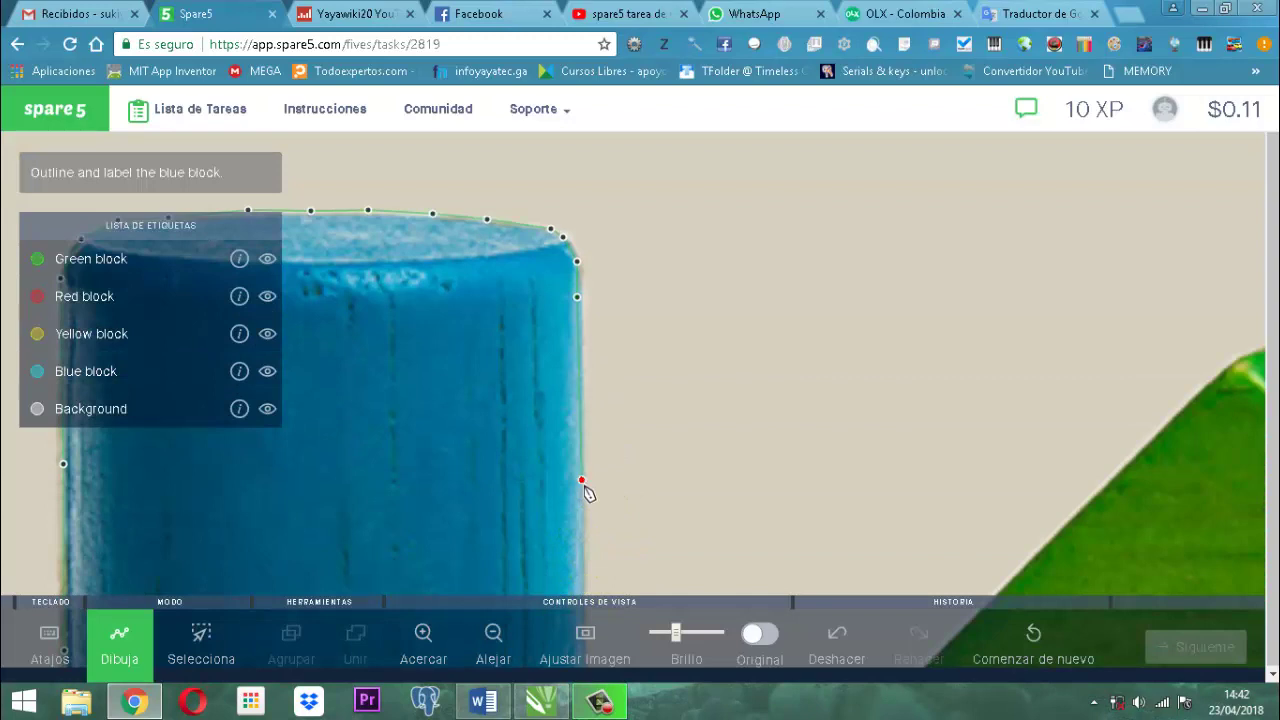
pyautogui.click(583, 482)
pyautogui.scroll(-3, 590, 492)
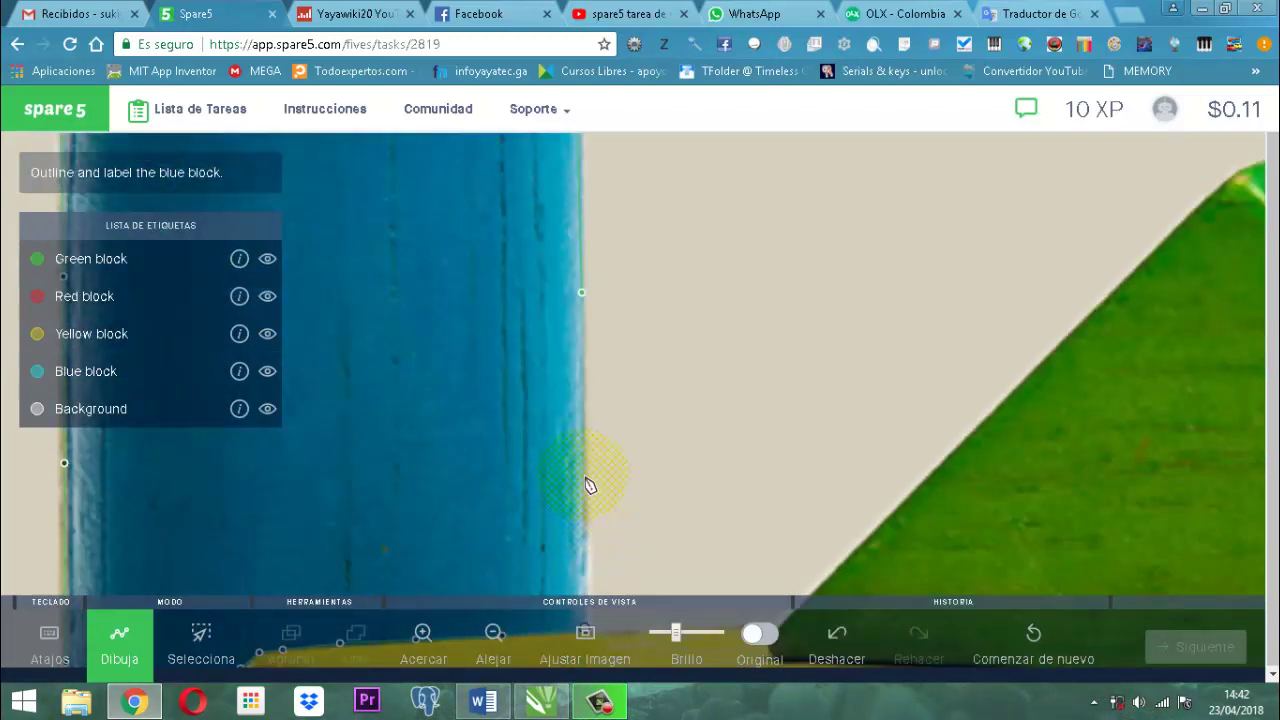
pyautogui.click(583, 476)
pyautogui.scroll(-2, 588, 485)
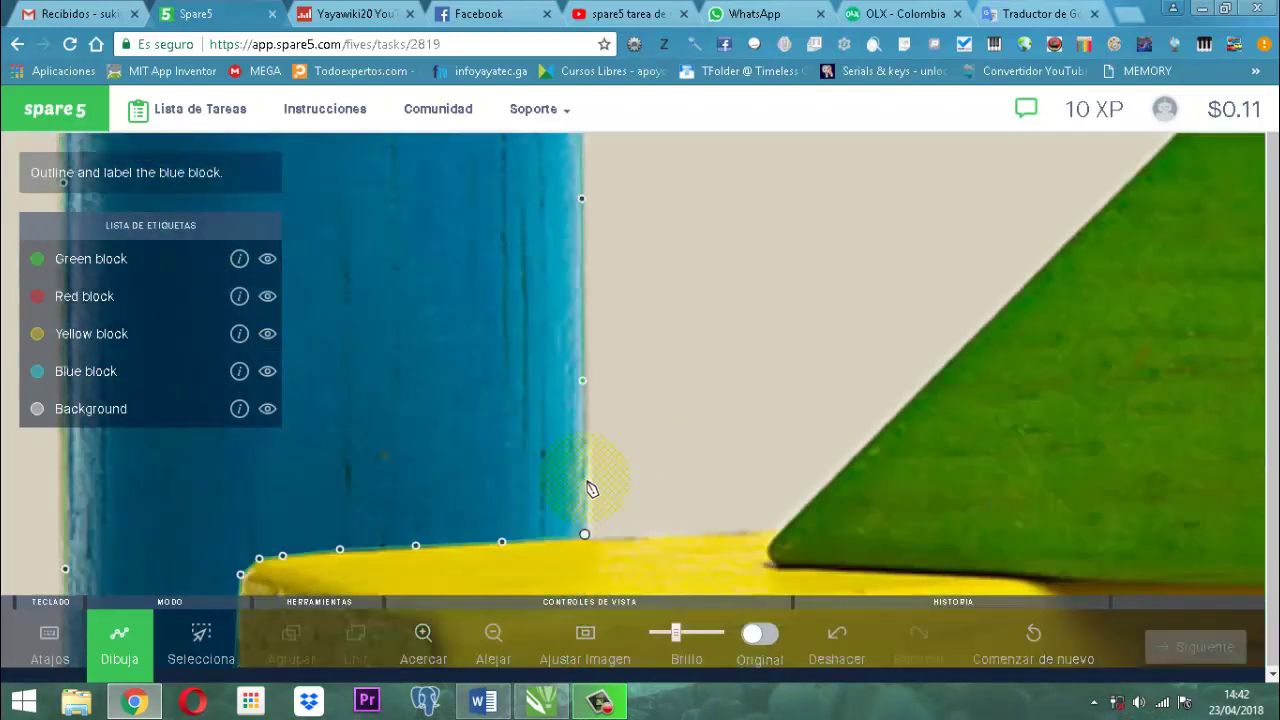
pyautogui.click(583, 476)
pyautogui.click(584, 534)
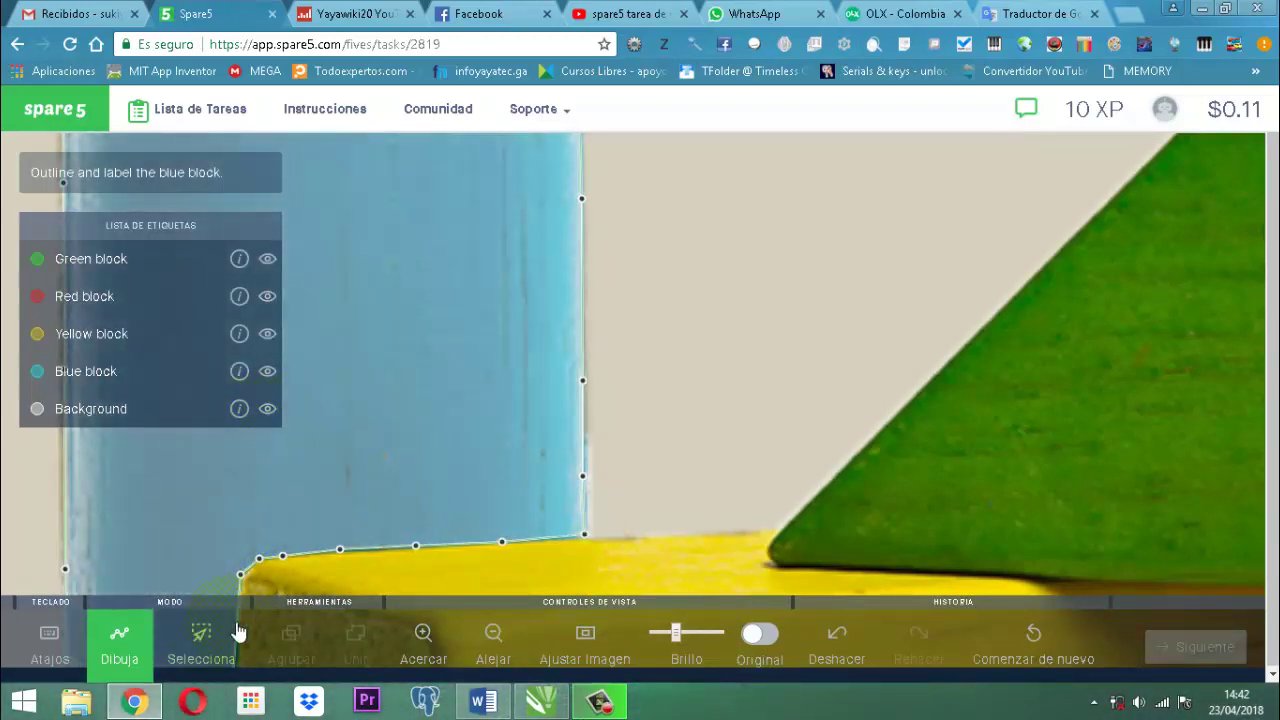
# Switch to selection mode and label the outlined shape as Blue block
pyautogui.click(200, 648)
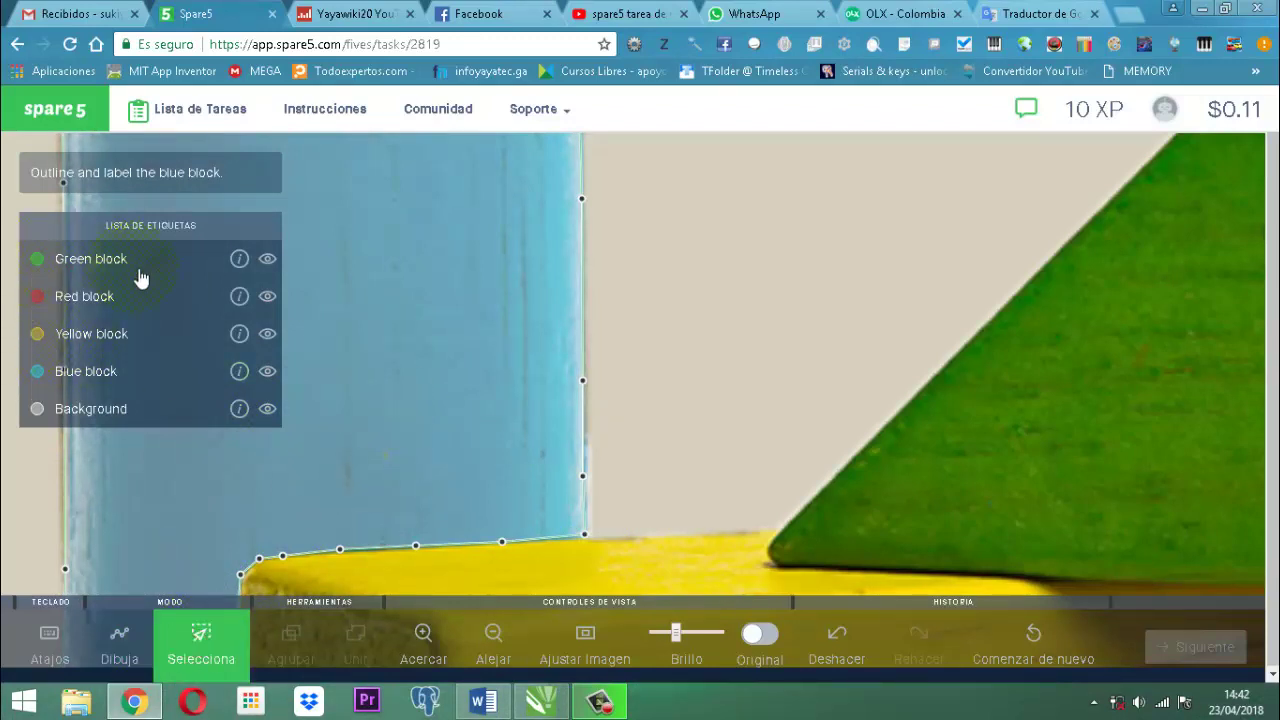
pyautogui.click(50, 372)
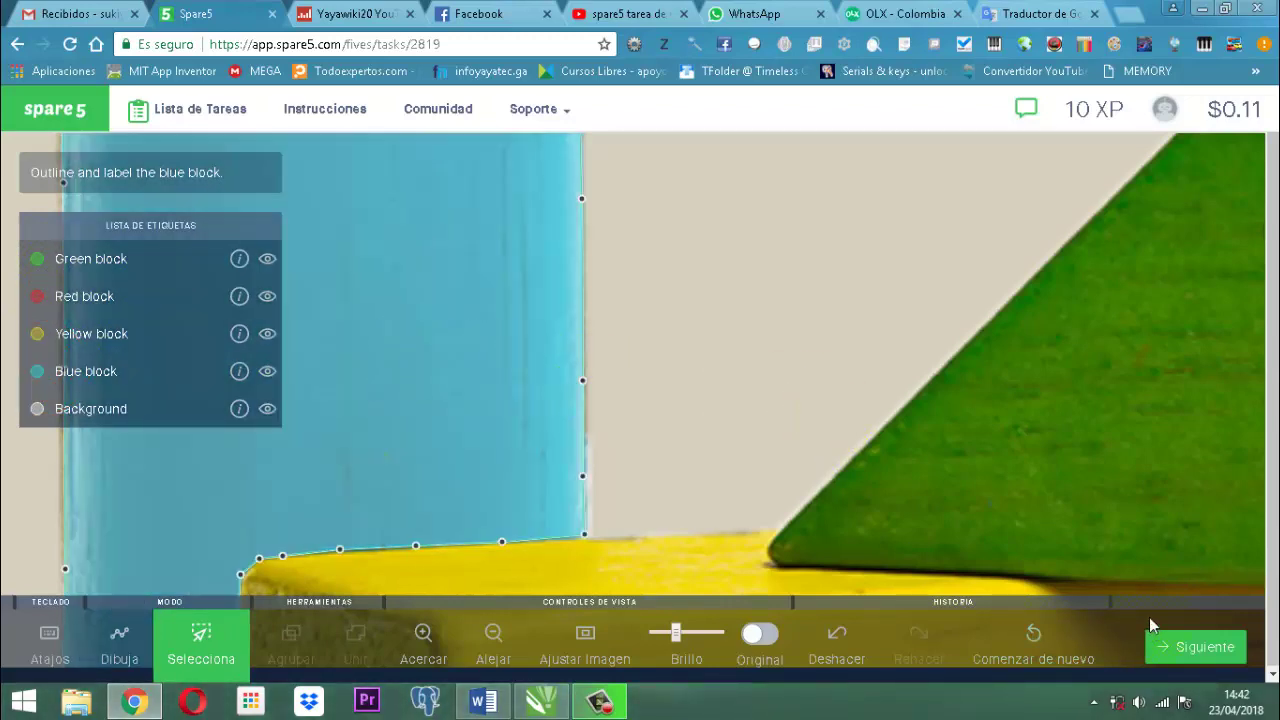
# Zoom the image out to check the complete outline around the blue block, then move slightly closer
pyautogui.scroll(-2, 1037, 555)
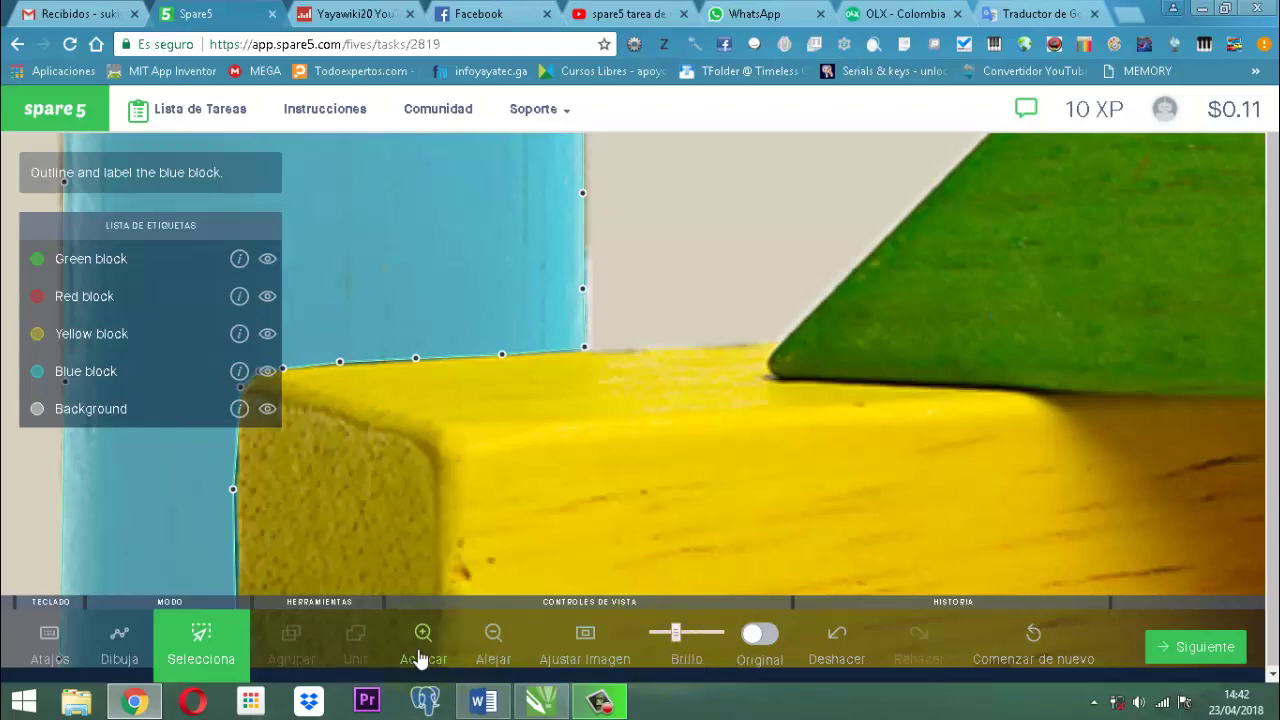
pyautogui.click(493, 645)
pyautogui.click(493, 645)
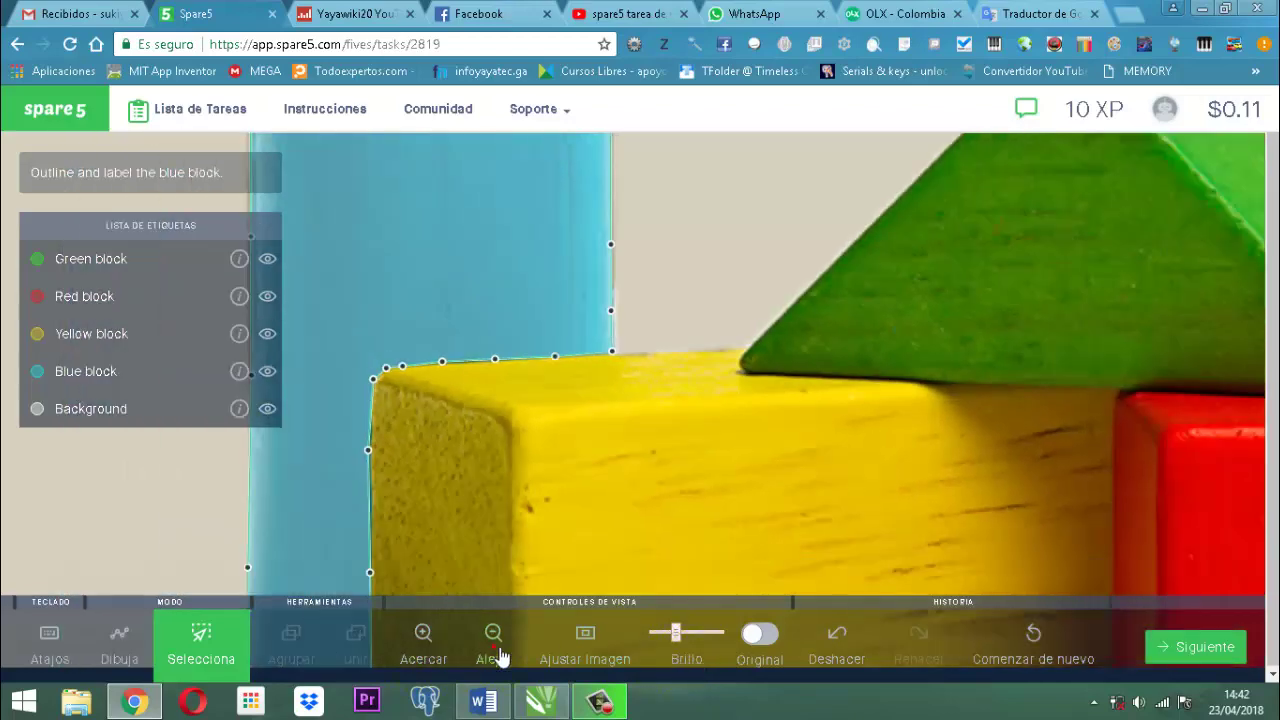
pyautogui.click(493, 645)
pyautogui.doubleClick(493, 655)
pyautogui.hotkey('ctrl', '+')
pyautogui.hotkey('ctrl', '+')
pyautogui.hotkey('ctrl', '+')
pyautogui.hotkey('ctrl', '+')
pyautogui.hotkey('ctrl', '+')
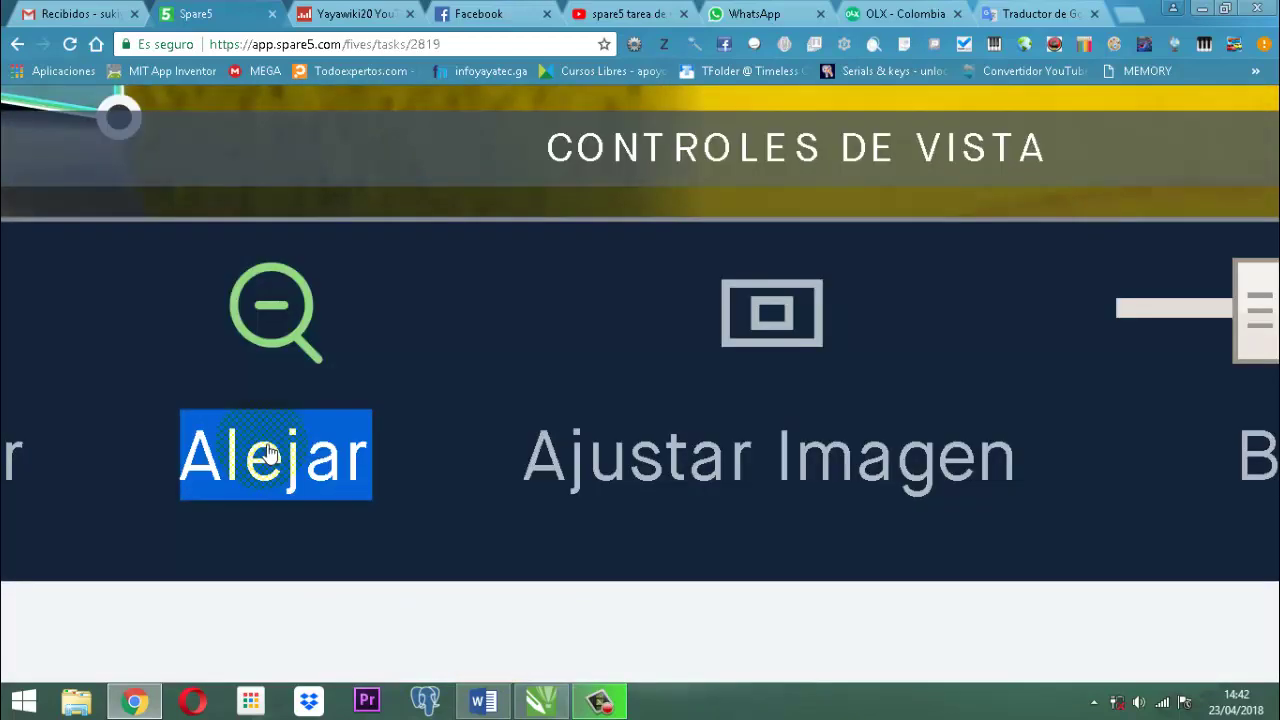
pyautogui.click(263, 451)
pyautogui.click(270, 350)
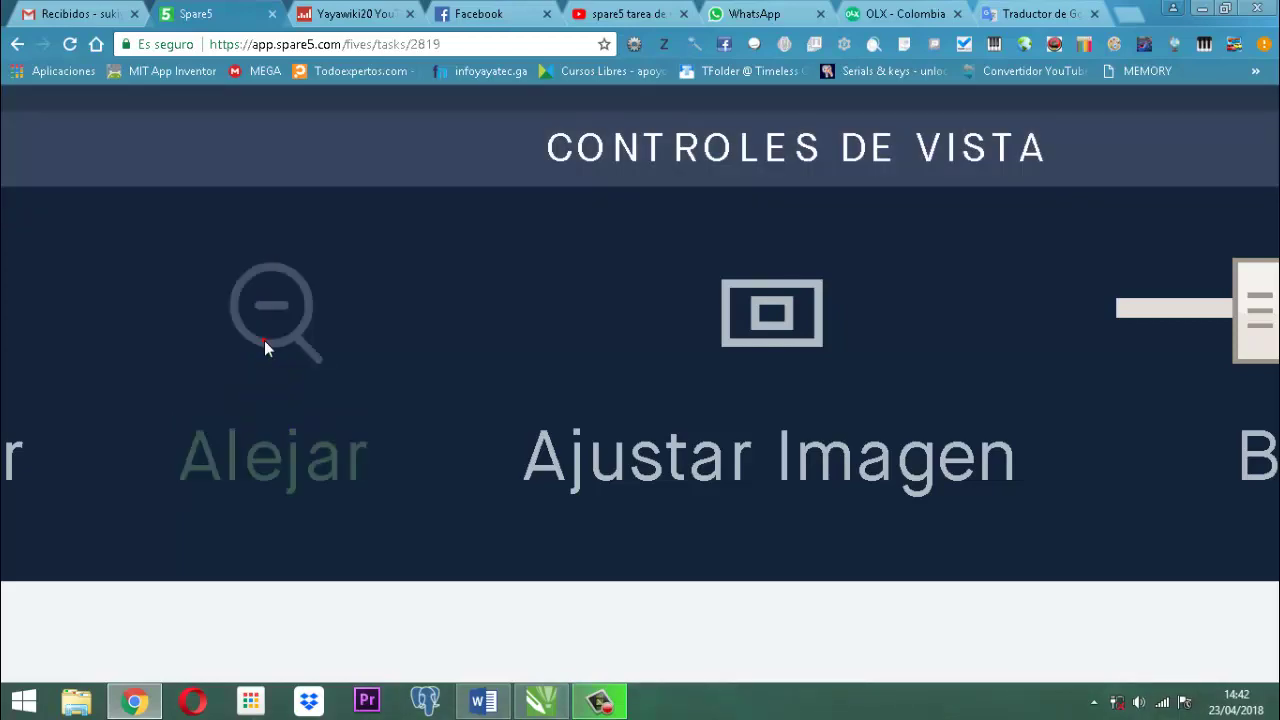
pyautogui.doubleClick(279, 318)
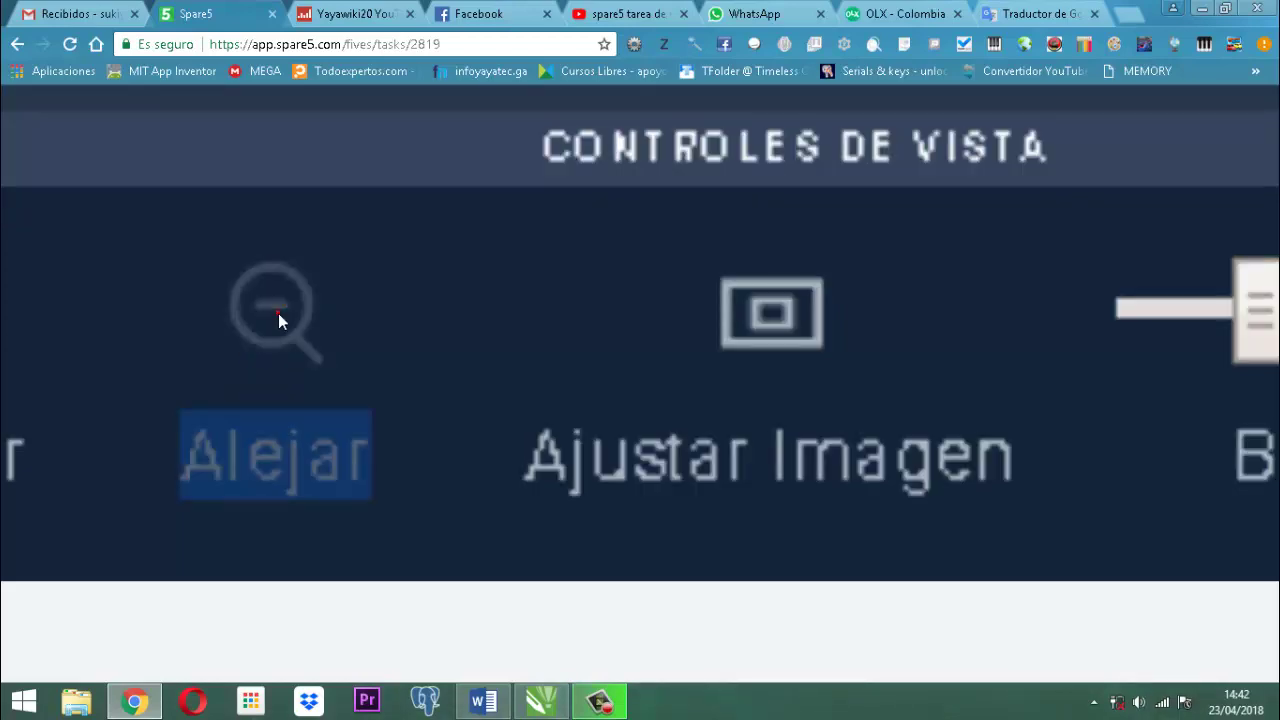
pyautogui.hotkey('ctrl', '-')
pyautogui.hotkey('ctrl', '-')
pyautogui.hotkey('ctrl', '-')
pyautogui.hotkey('ctrl', '-')
pyautogui.hotkey('ctrl', '-')
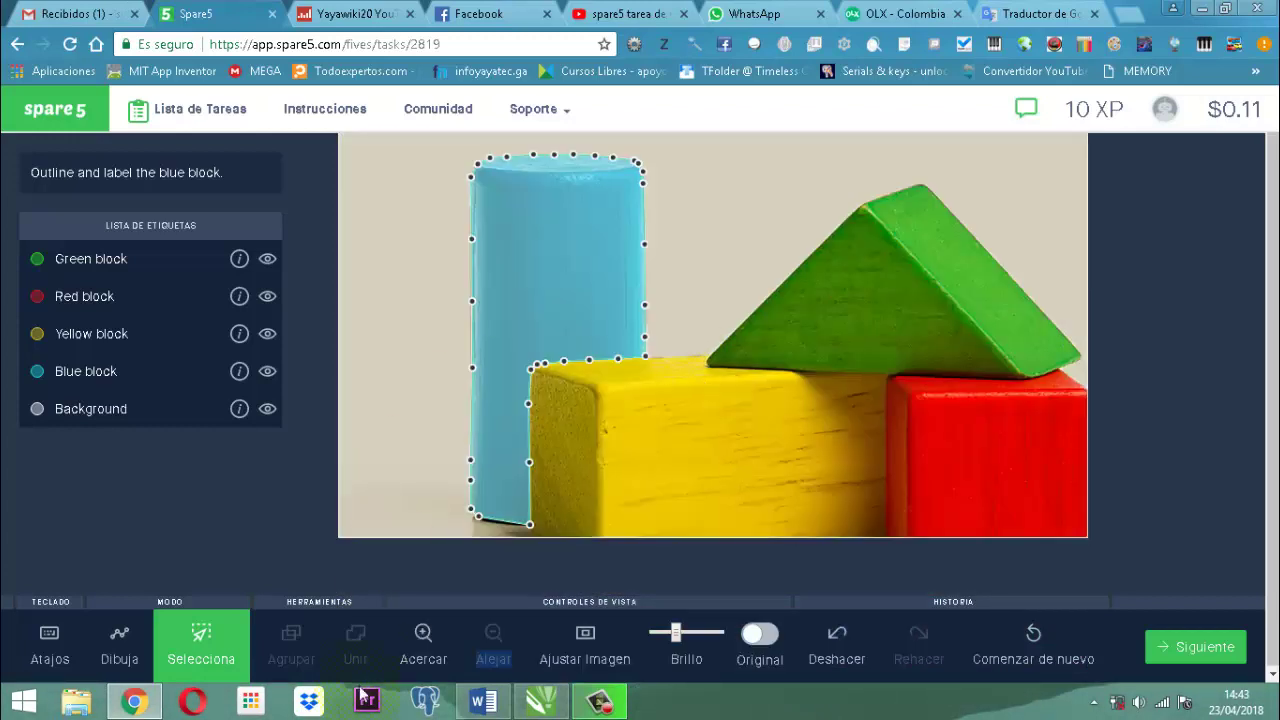
pyautogui.click(425, 634)
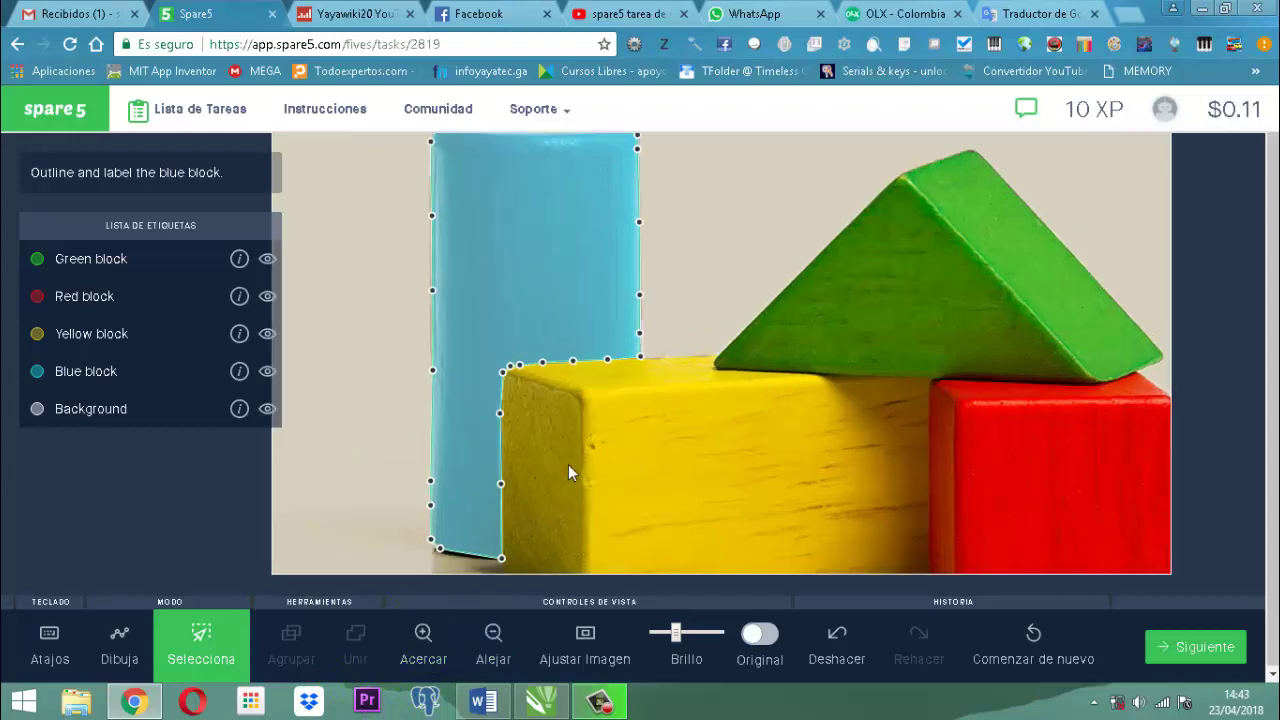
# Fit the whole image in view, briefly select and deselect the unlabelled area, and examine where the yellow block meets its neighbours
pyautogui.click(493, 634)
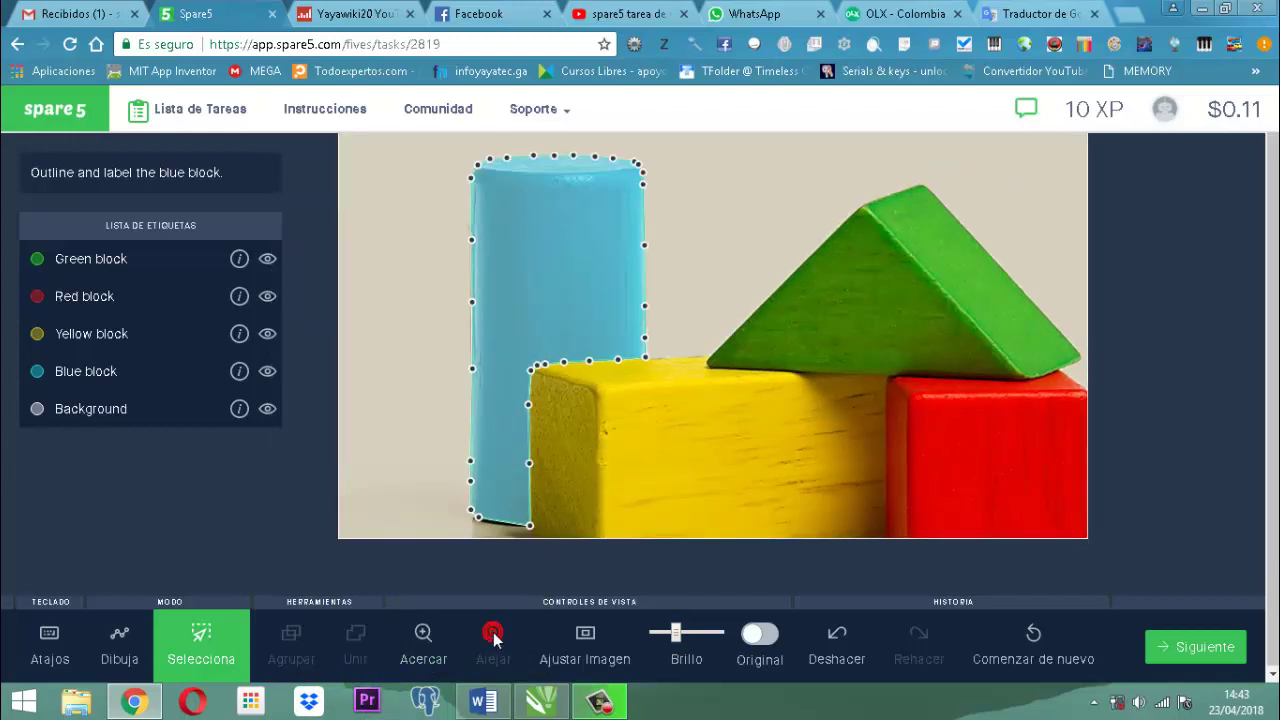
pyautogui.click(706, 360)
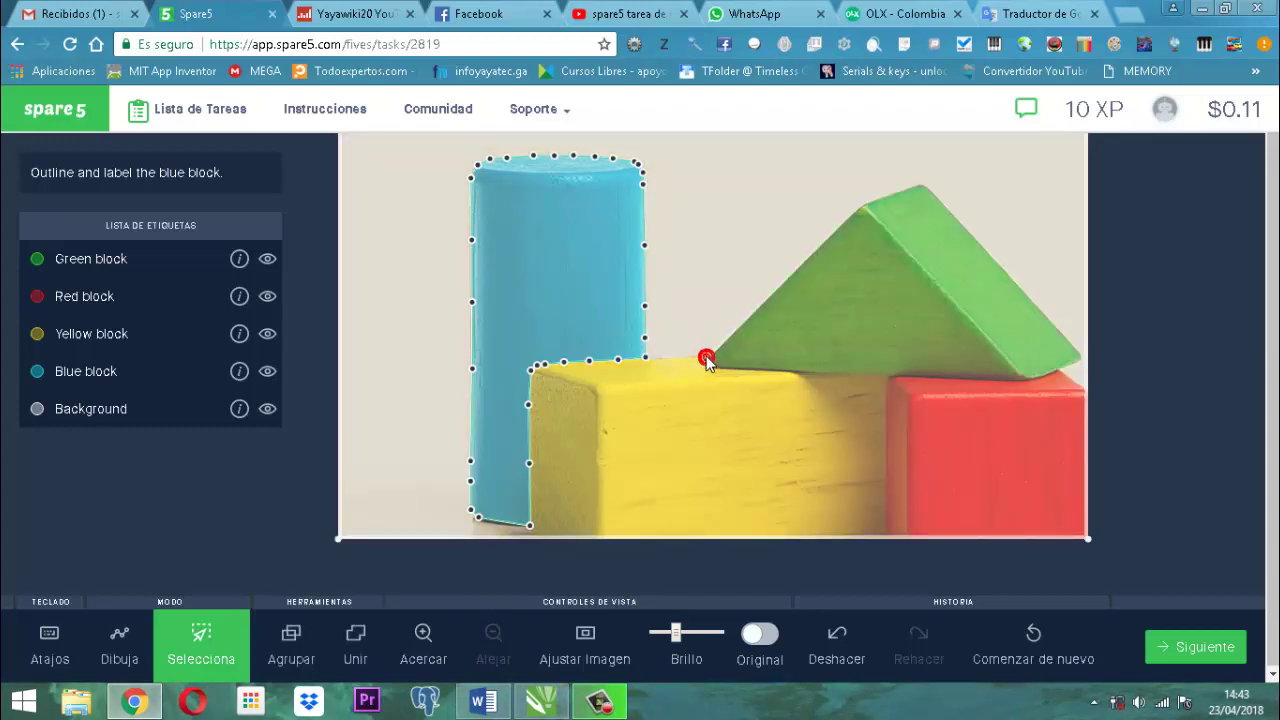
pyautogui.click(705, 360)
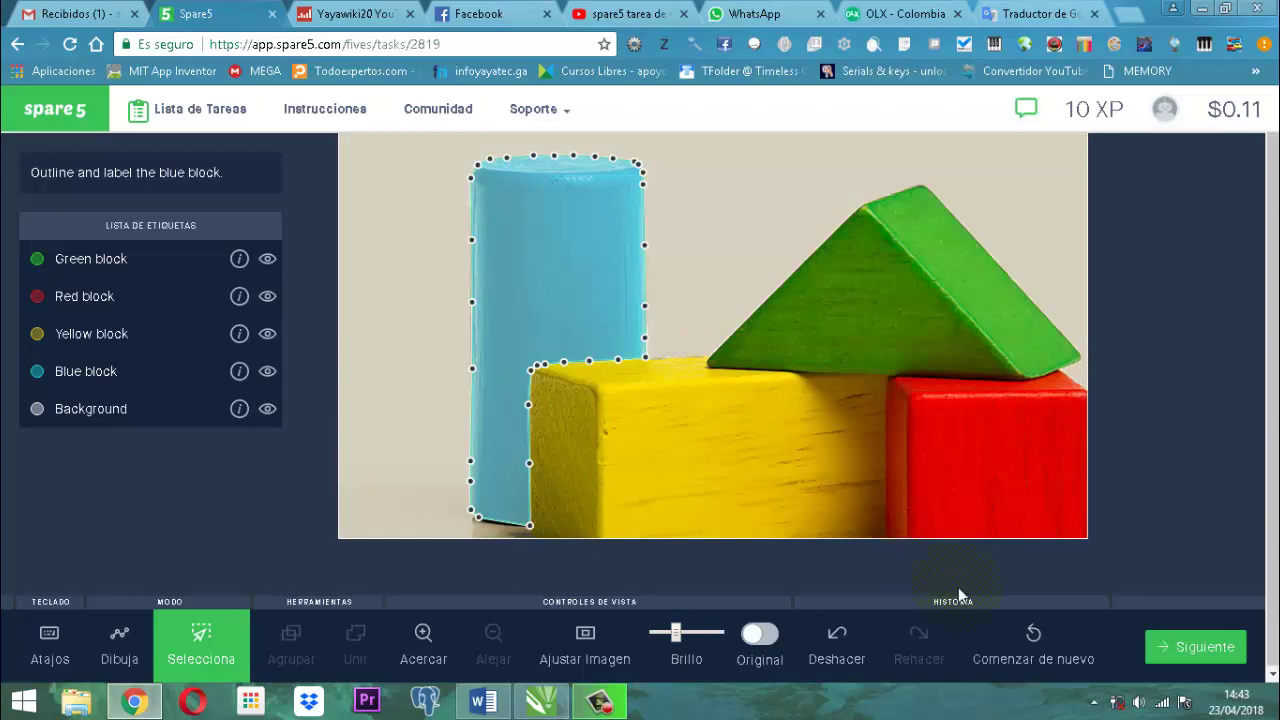
pyautogui.scroll(2, 1138, 476)
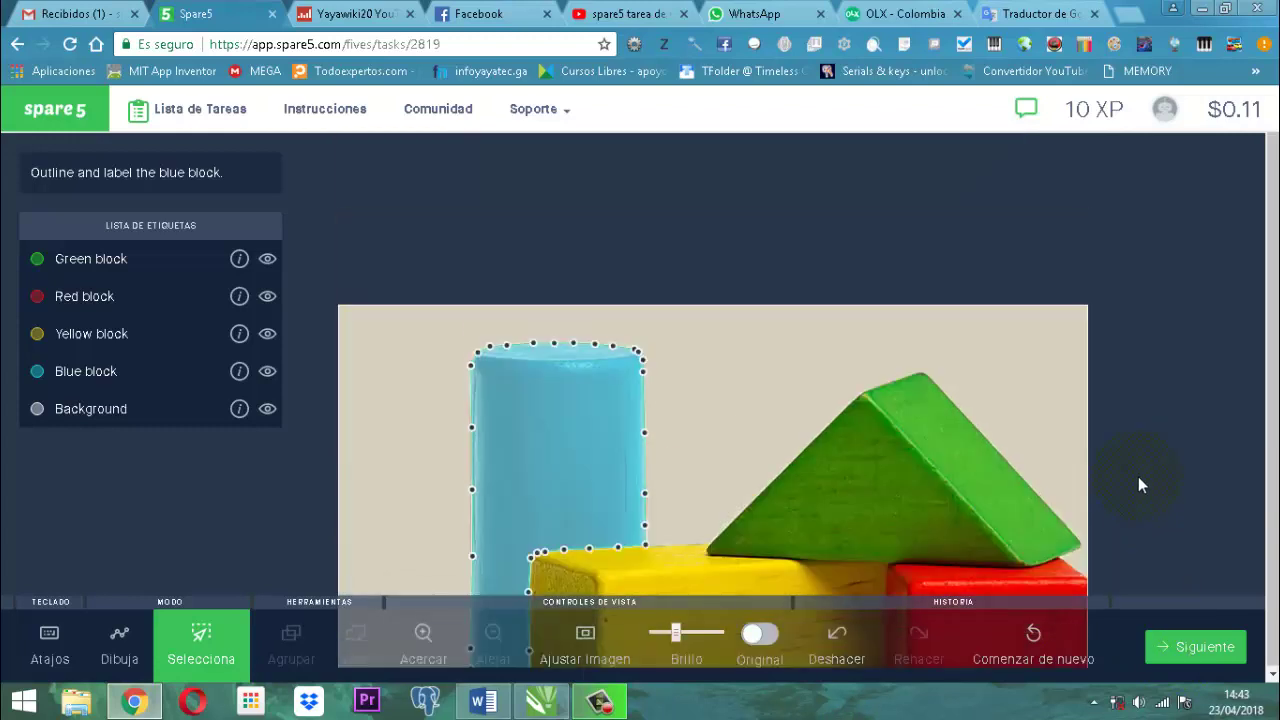
pyautogui.scroll(-3, 1138, 476)
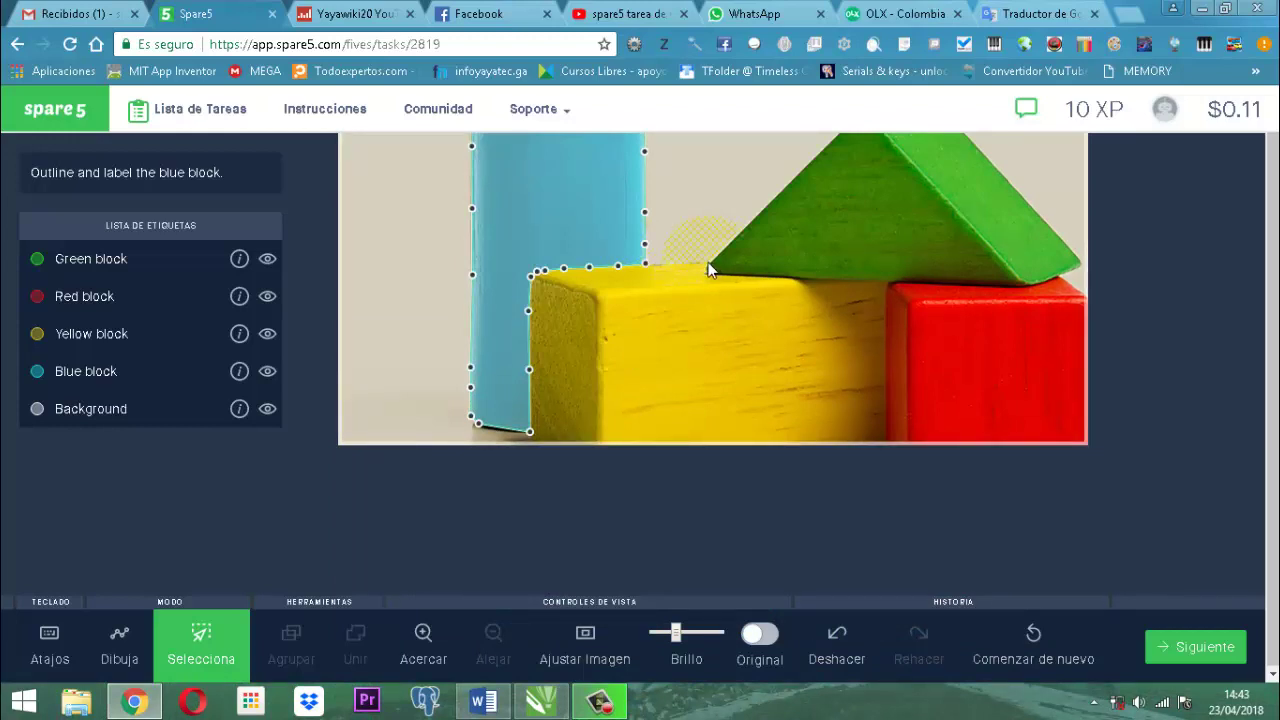
pyautogui.click(119, 645)
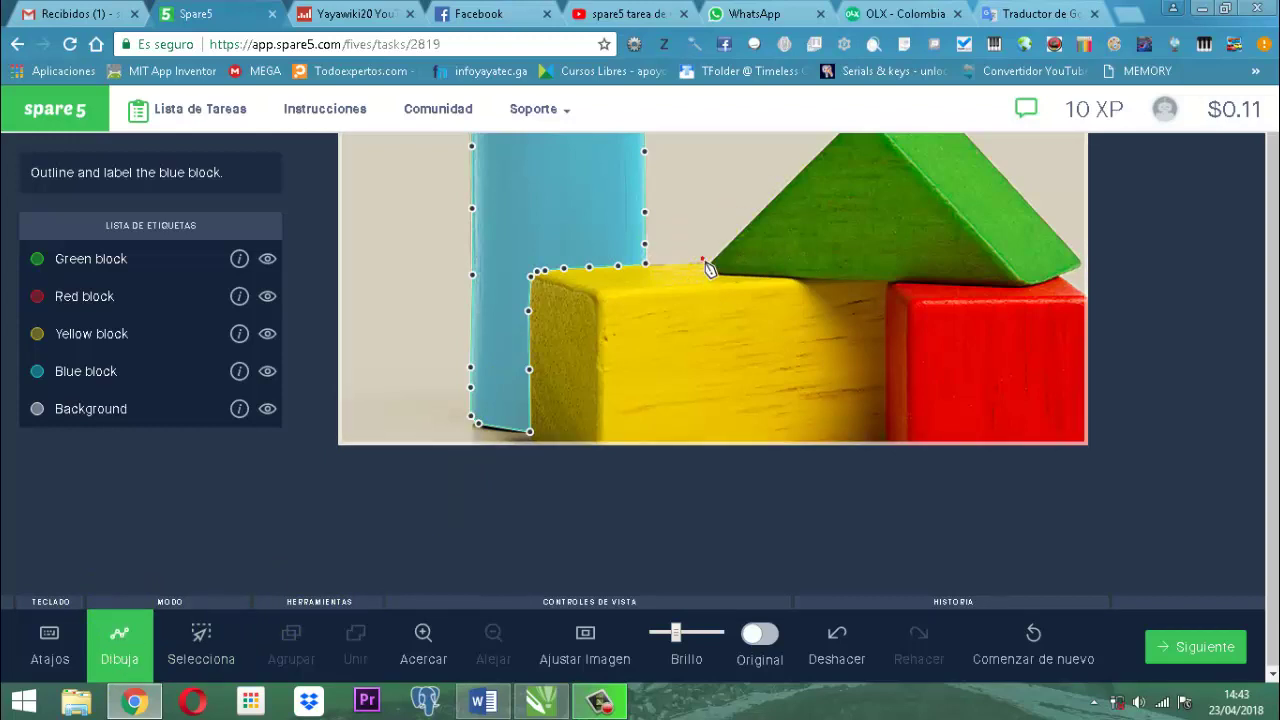
pyautogui.scroll(5, 706, 268)
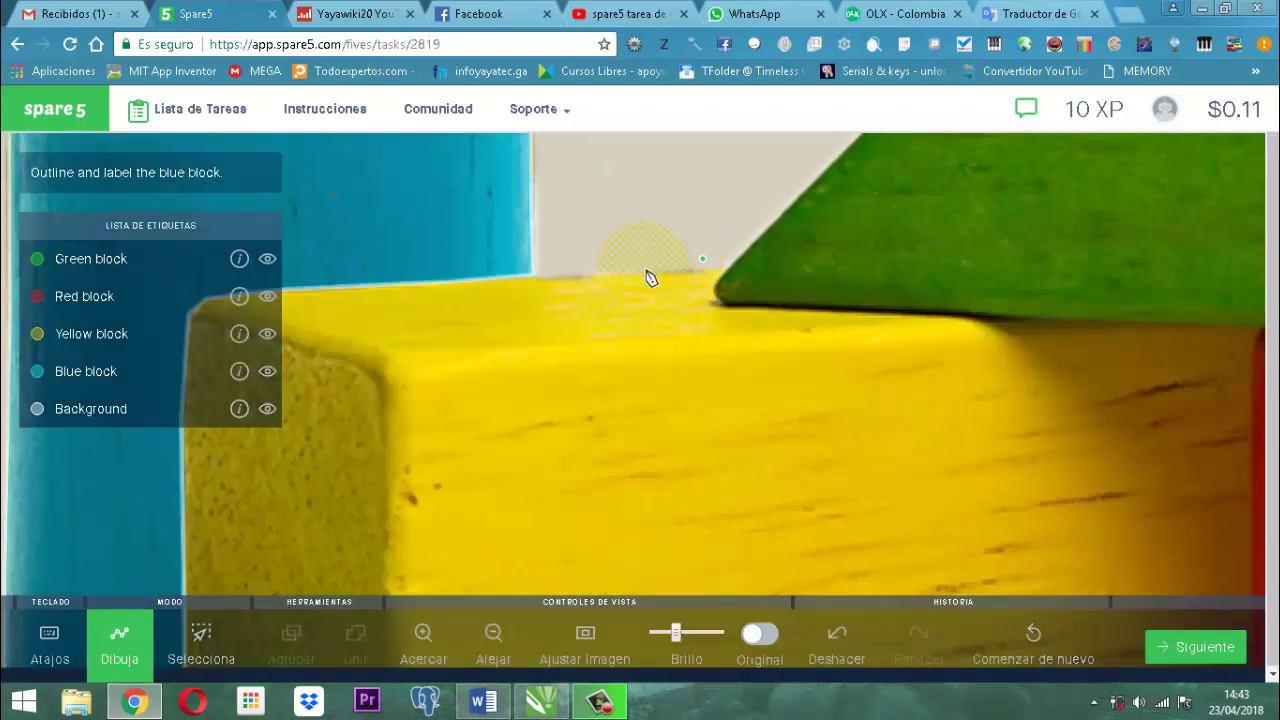
pyautogui.click(846, 650)
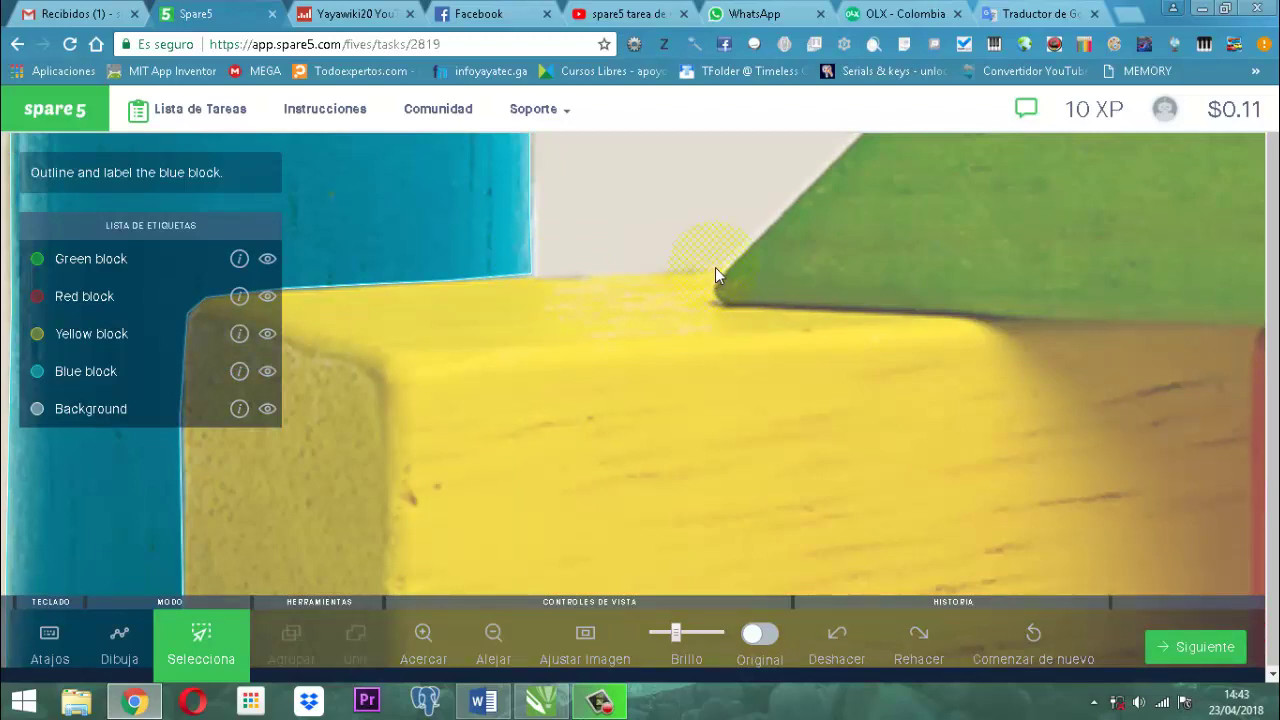
# In drawing mode, trace the yellow block's upper back edge from the green block's lower corner to the blue block's right edge
pyautogui.click(141, 654)
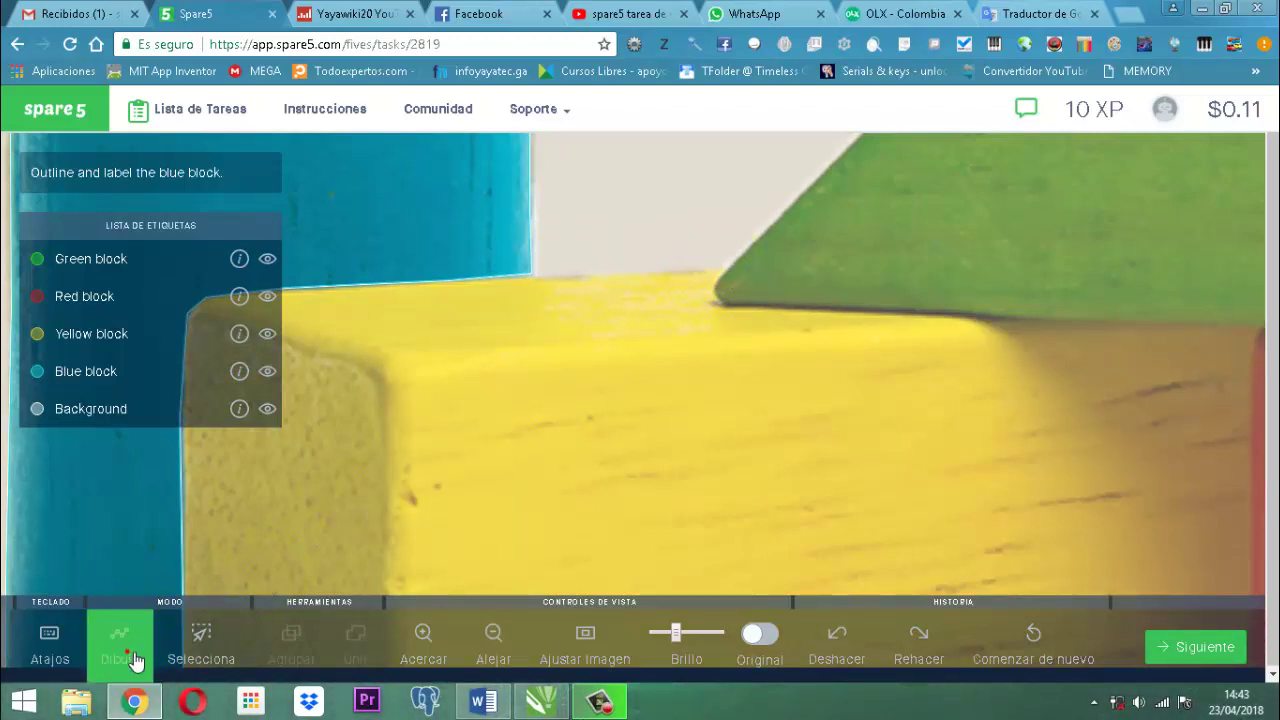
pyautogui.click(726, 270)
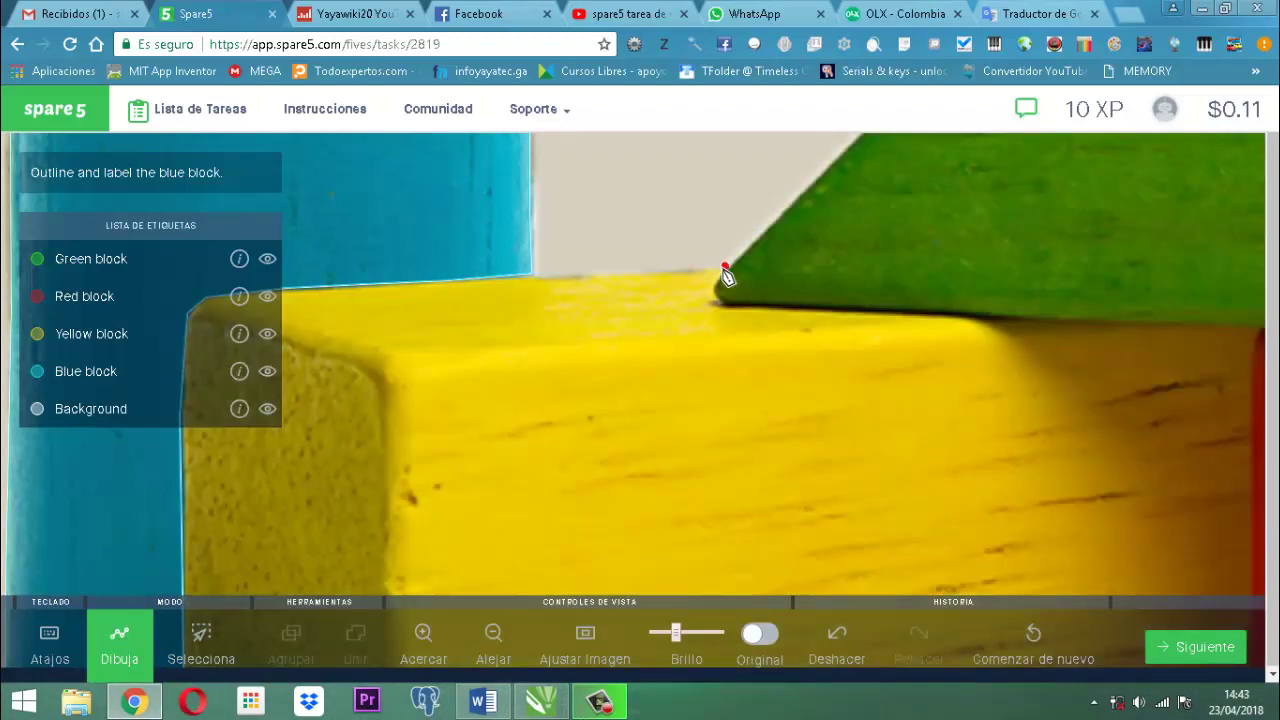
pyautogui.click(532, 276)
pyautogui.scroll(-2, 549, 289)
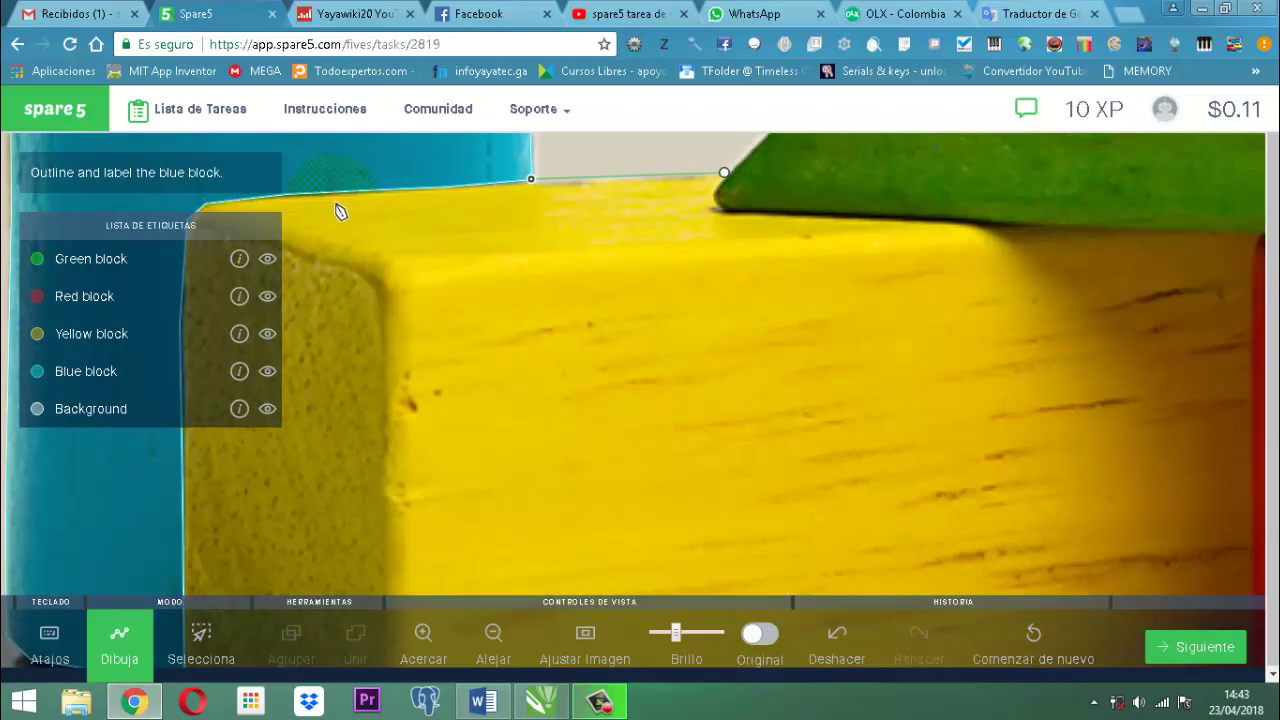
pyautogui.scroll(-2, 345, 220)
pyautogui.scroll(6, 351, 228)
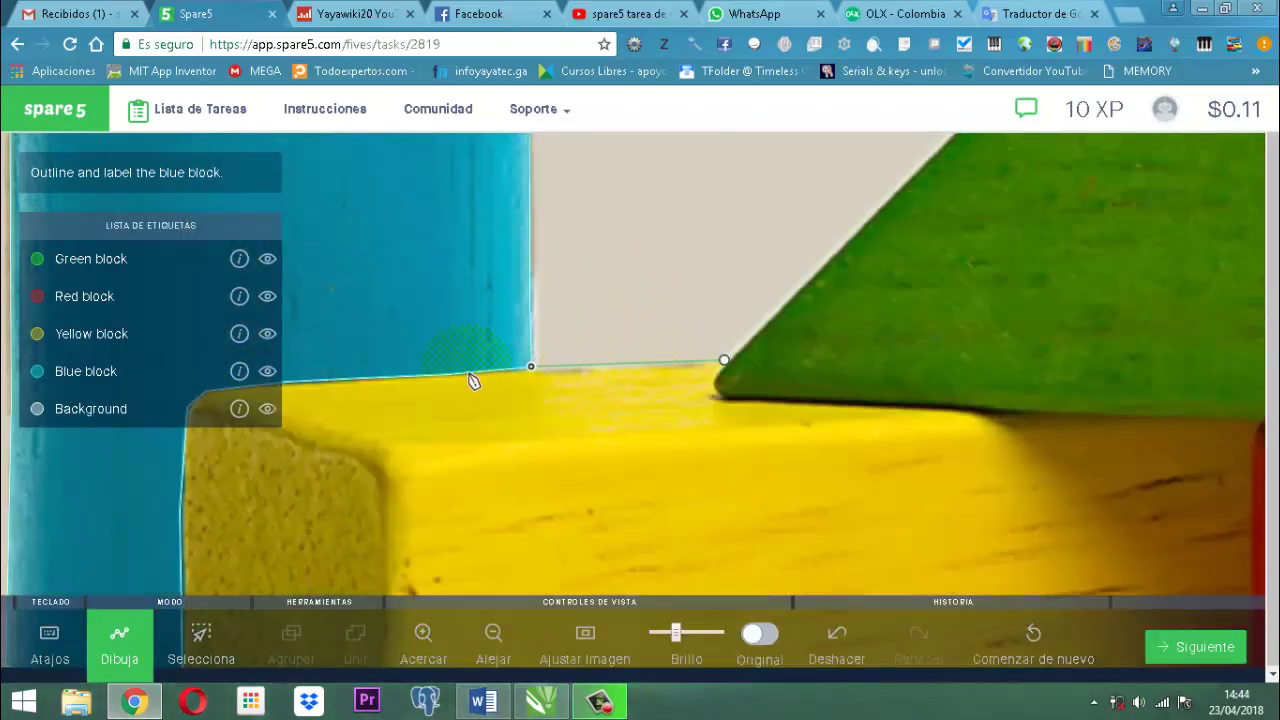
# Continue the yellow block's outline along the edge shared with the blue block to the yellow block's upper left corner
pyautogui.click(335, 381)
pyautogui.scroll(-2, 380, 400)
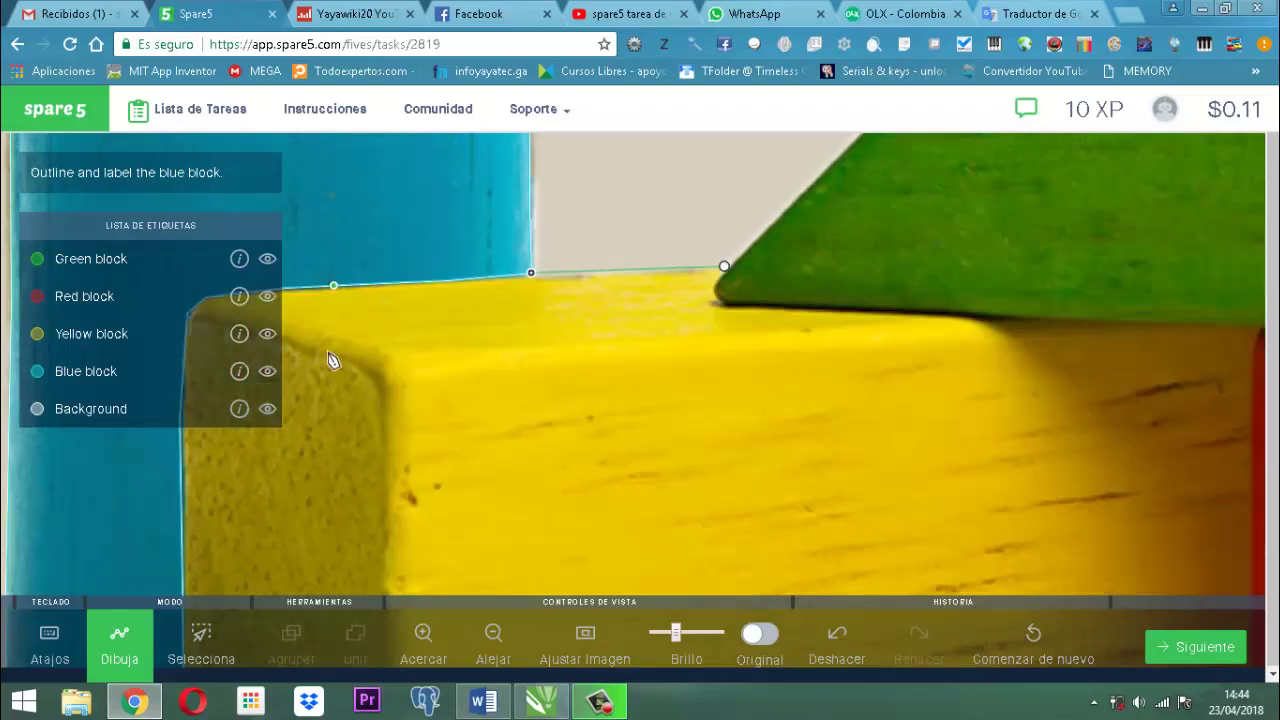
pyautogui.moveTo(448, 374); pyautogui.dragTo(623, 377)
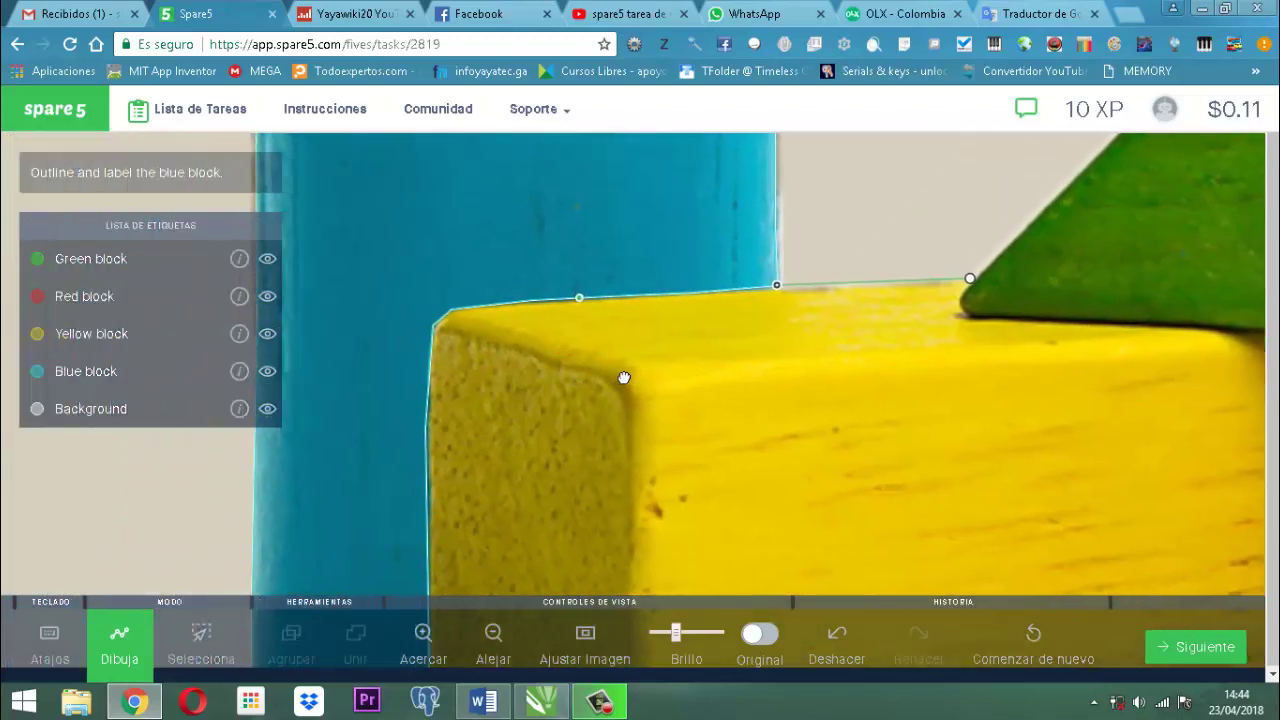
pyautogui.click(449, 306)
pyautogui.click(436, 326)
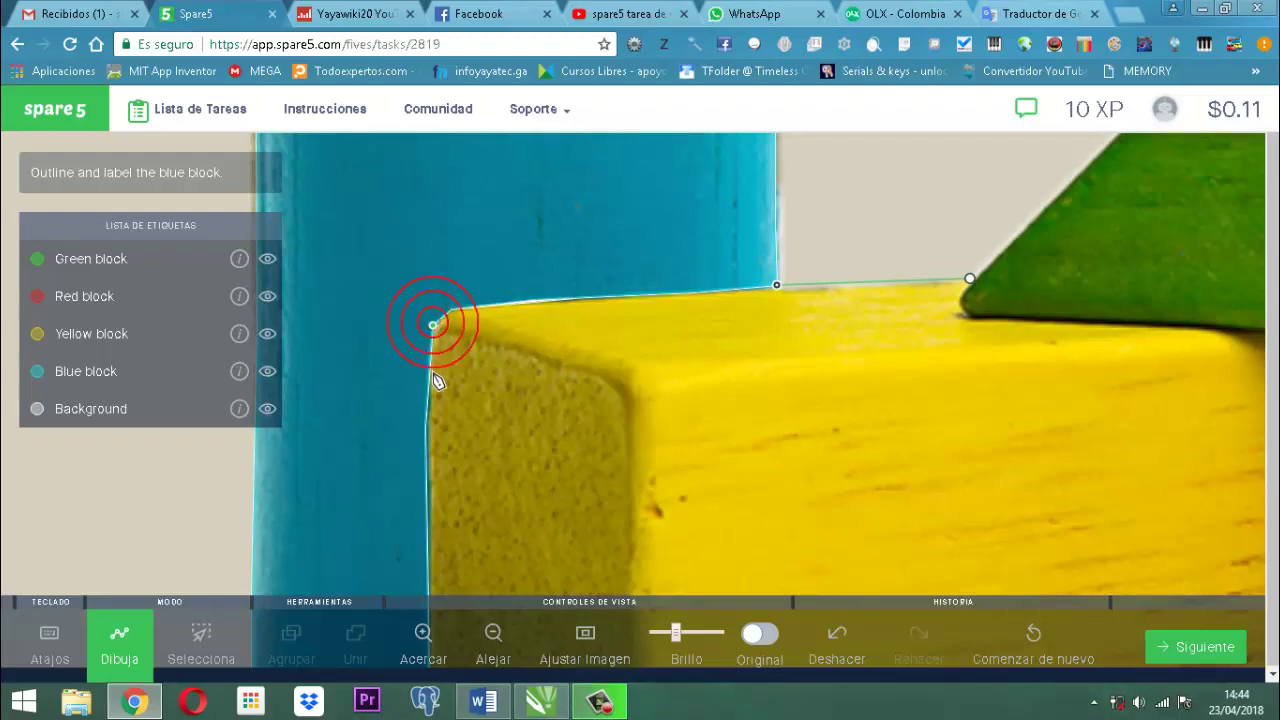
# Extend the yellow block's outline down the upper part of its left edge, along the blue block
pyautogui.scroll(-2, 445, 420)
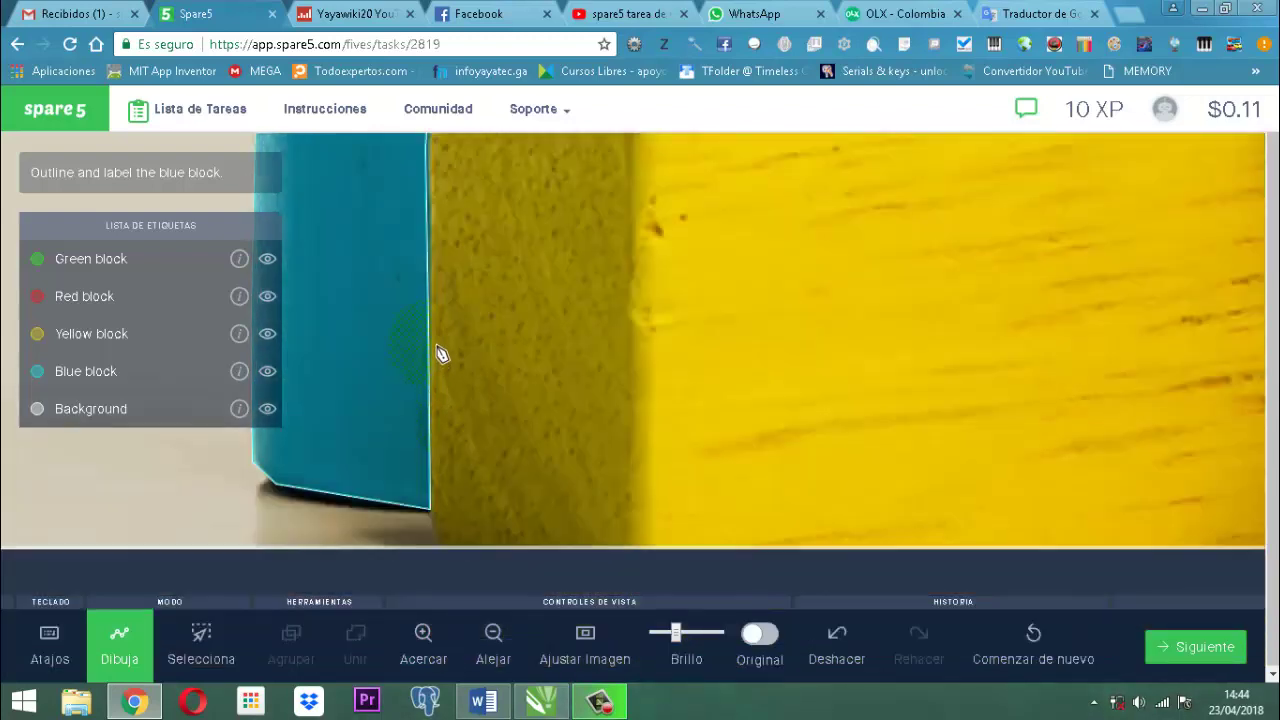
pyautogui.scroll(1, 440, 354)
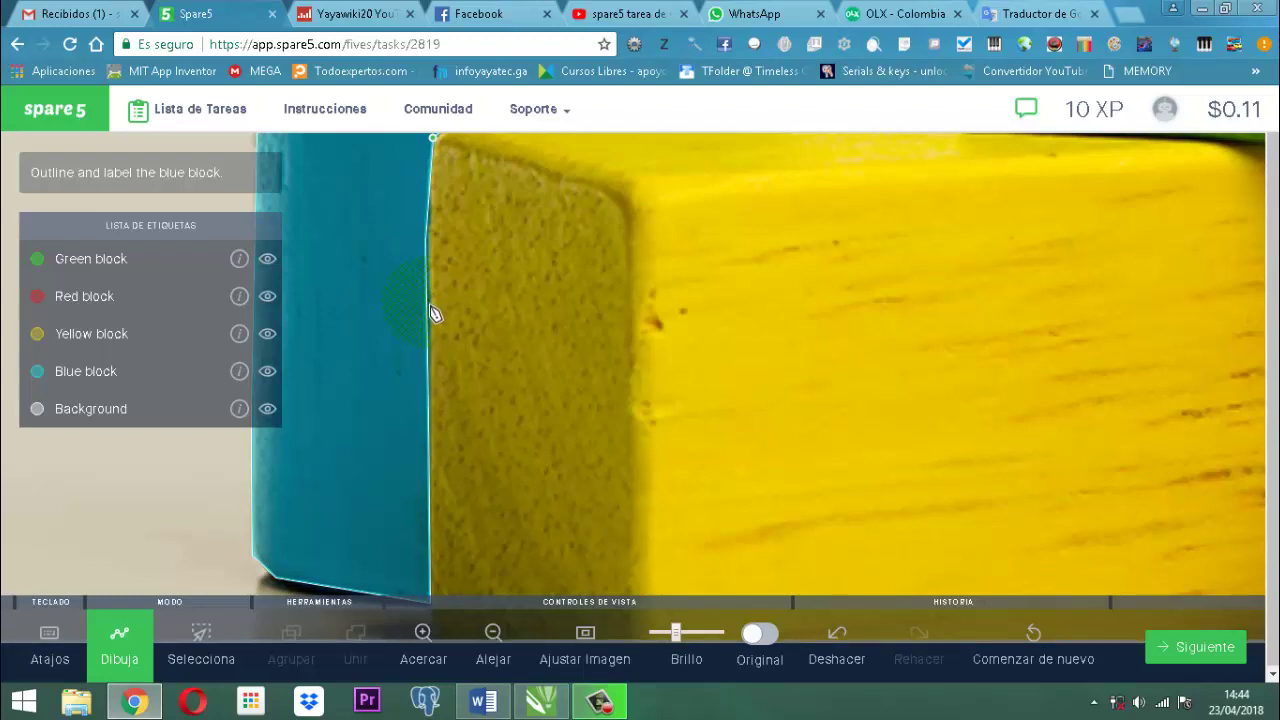
pyautogui.click(428, 302)
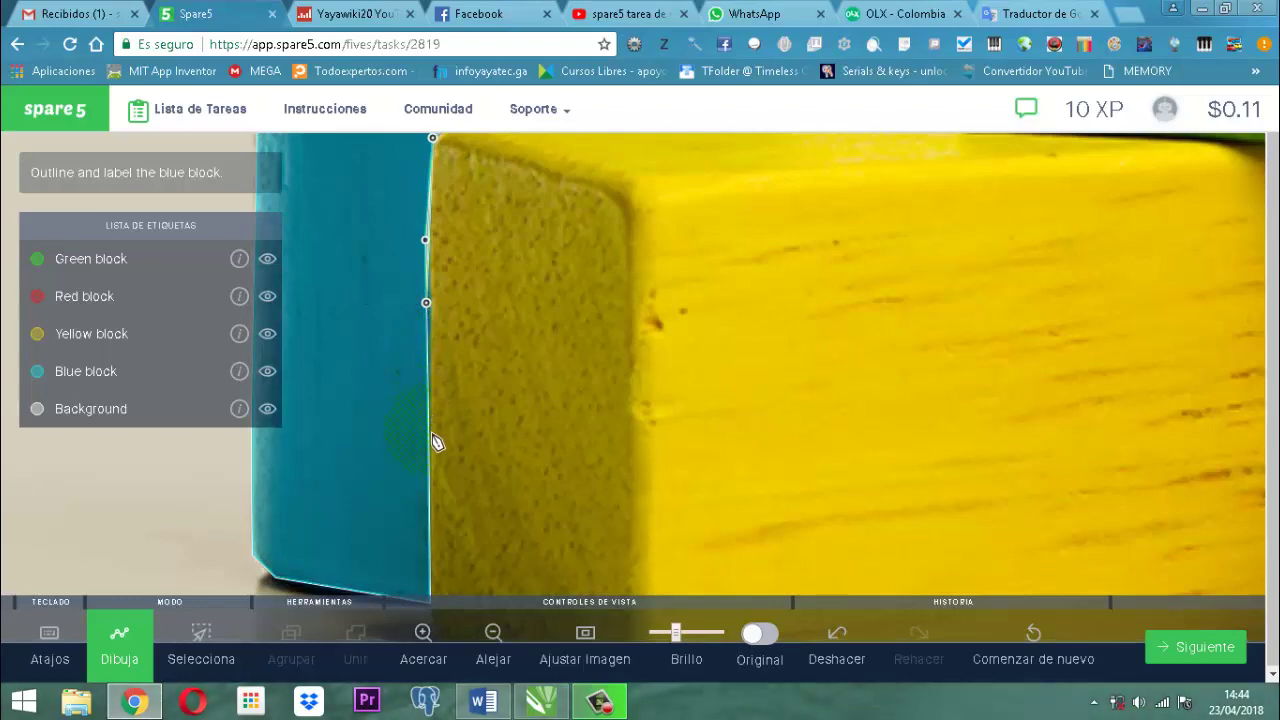
pyautogui.scroll(5, 434, 453)
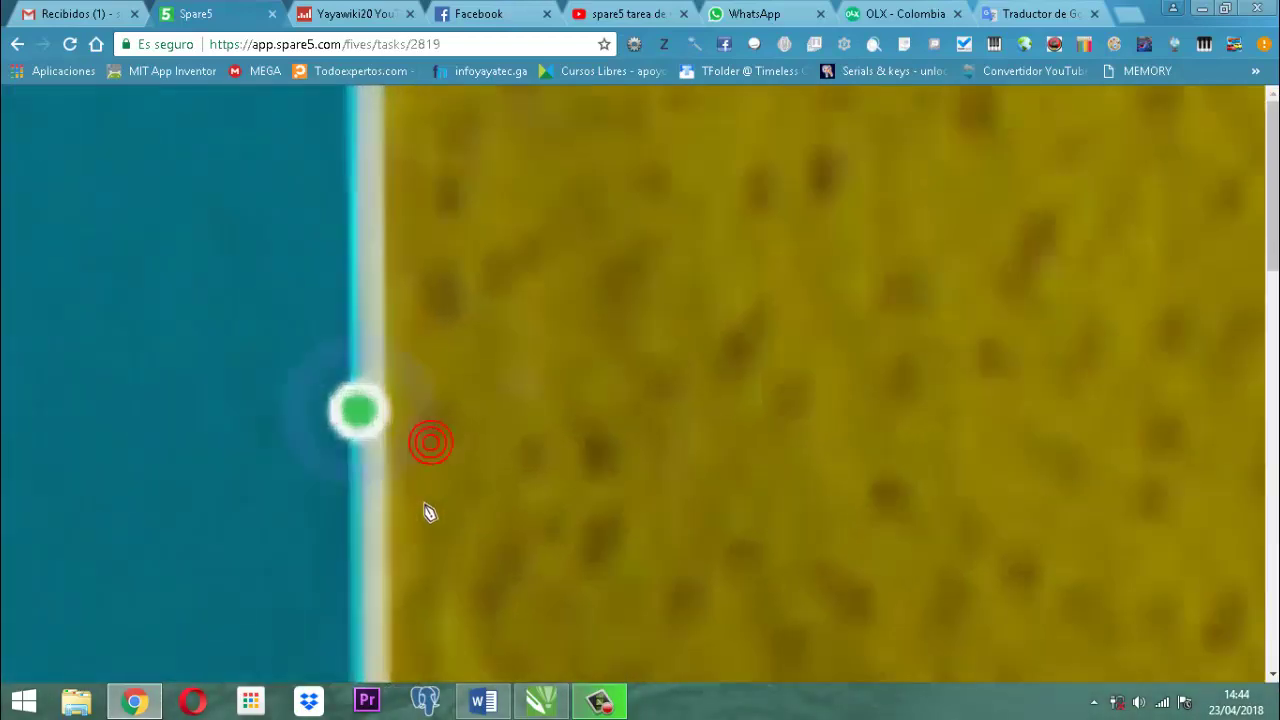
pyautogui.click(330, 380)
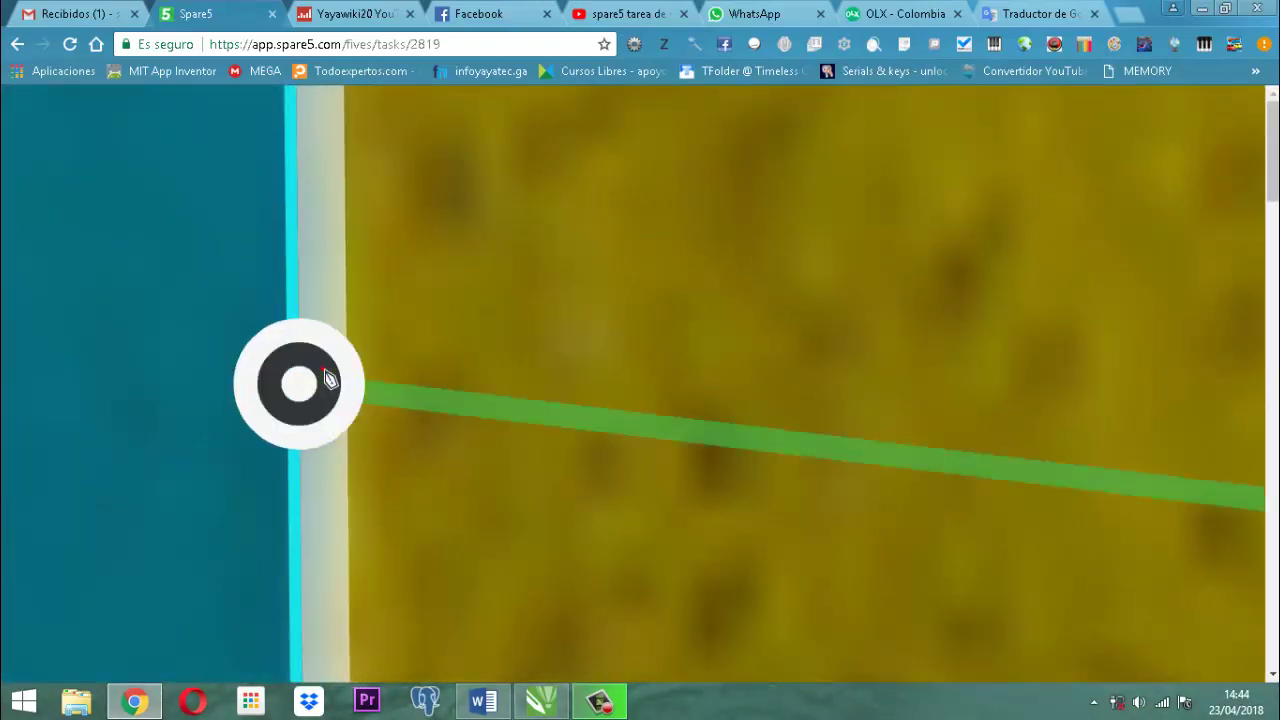
pyautogui.scroll(-5, 330, 375)
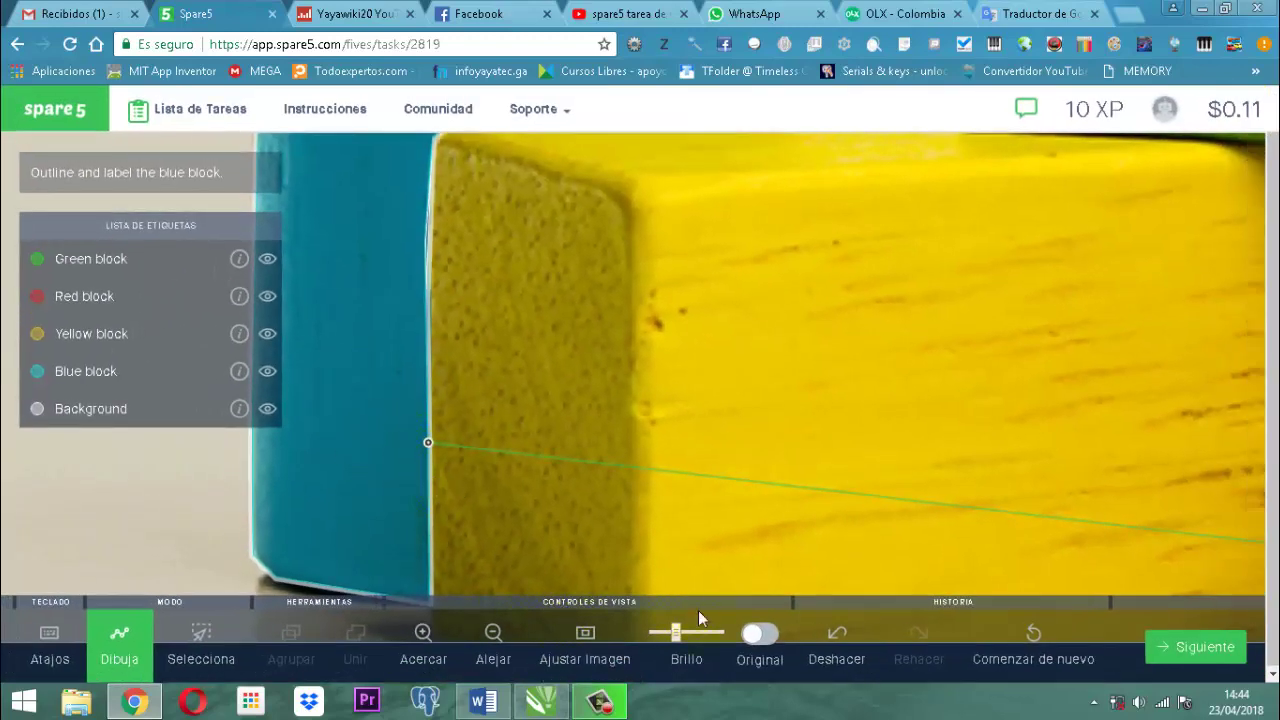
pyautogui.click(833, 635)
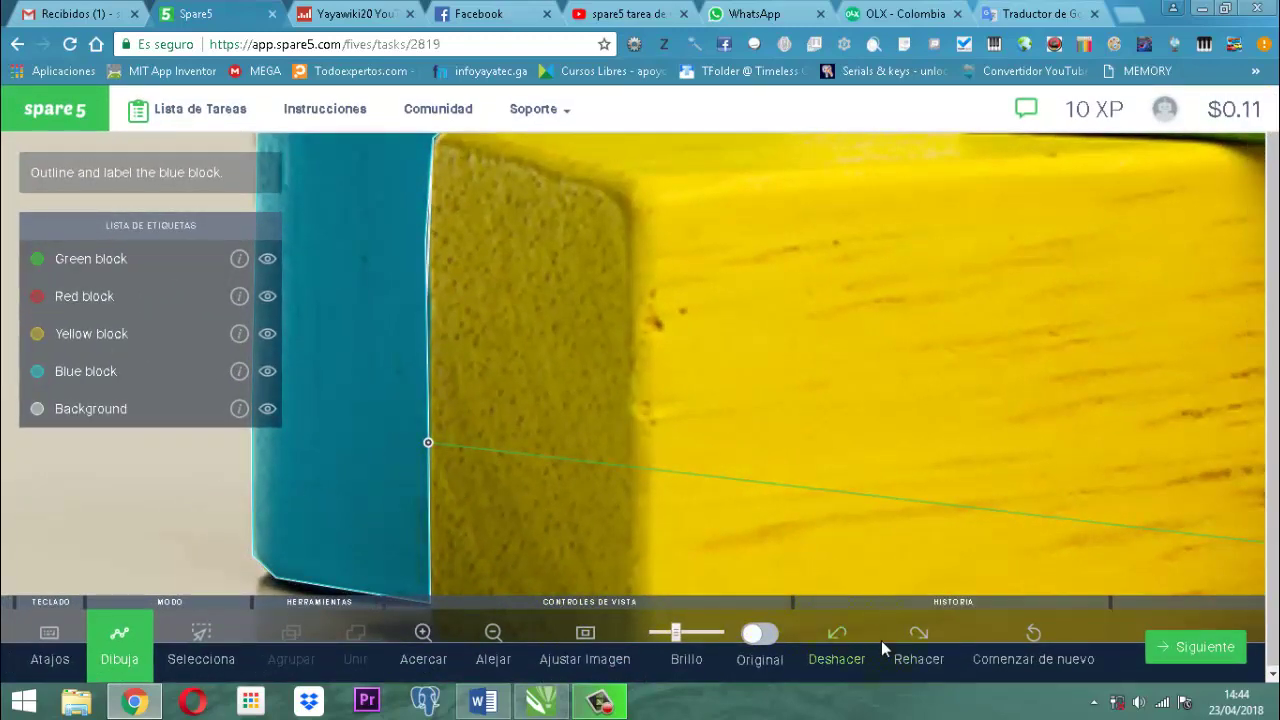
pyautogui.click(840, 634)
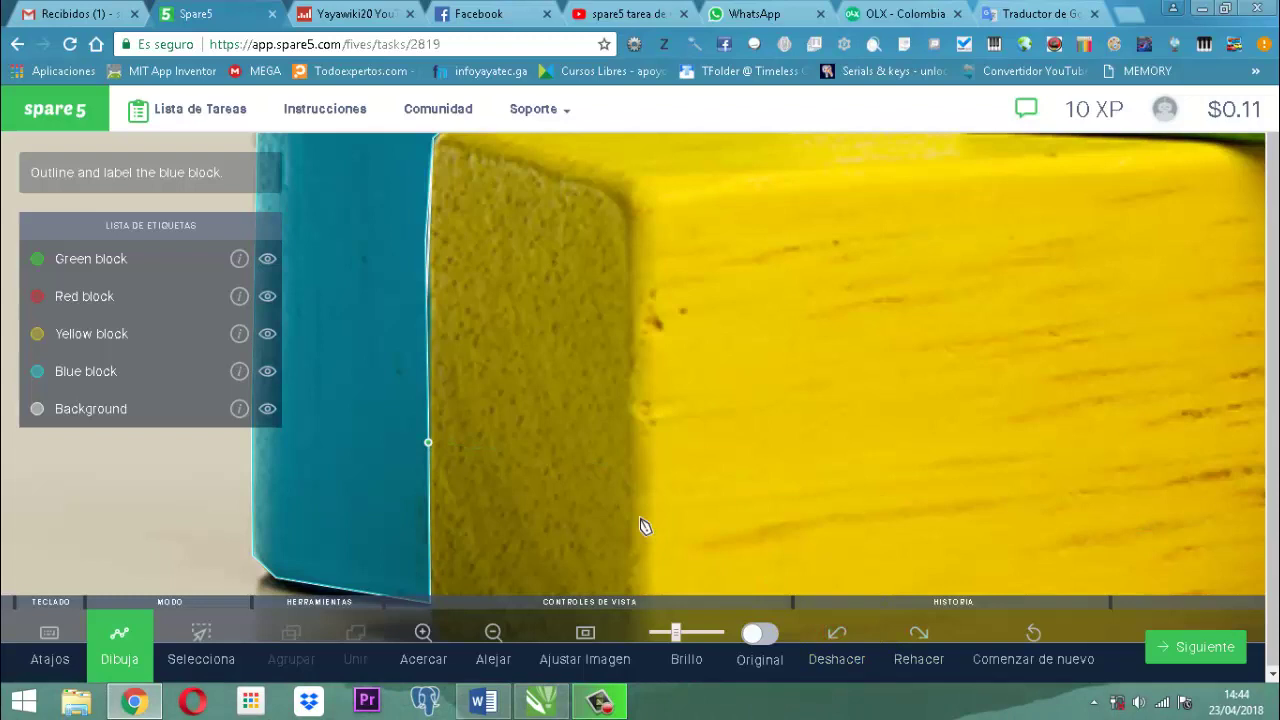
# Try to continue the outline down the edge shared by the blue and yellow blocks, dismissing the notice about redrawing existing lines
pyautogui.click(428, 525)
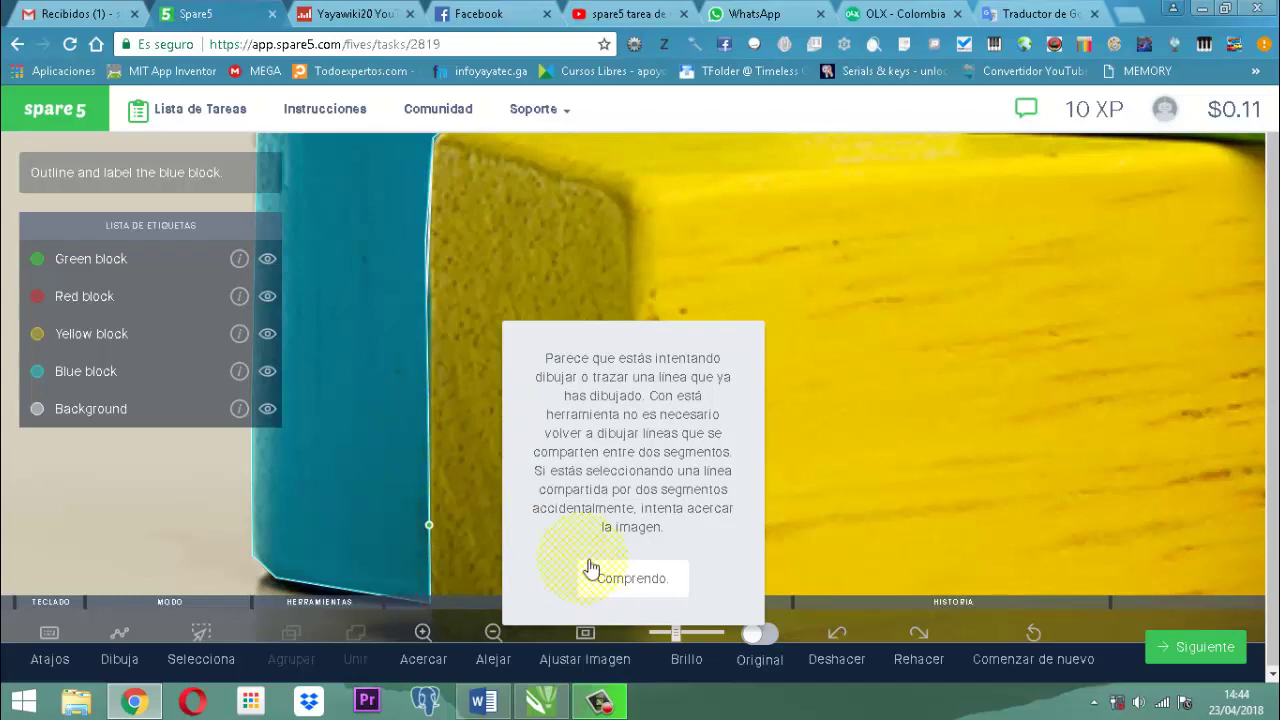
pyautogui.click(648, 398)
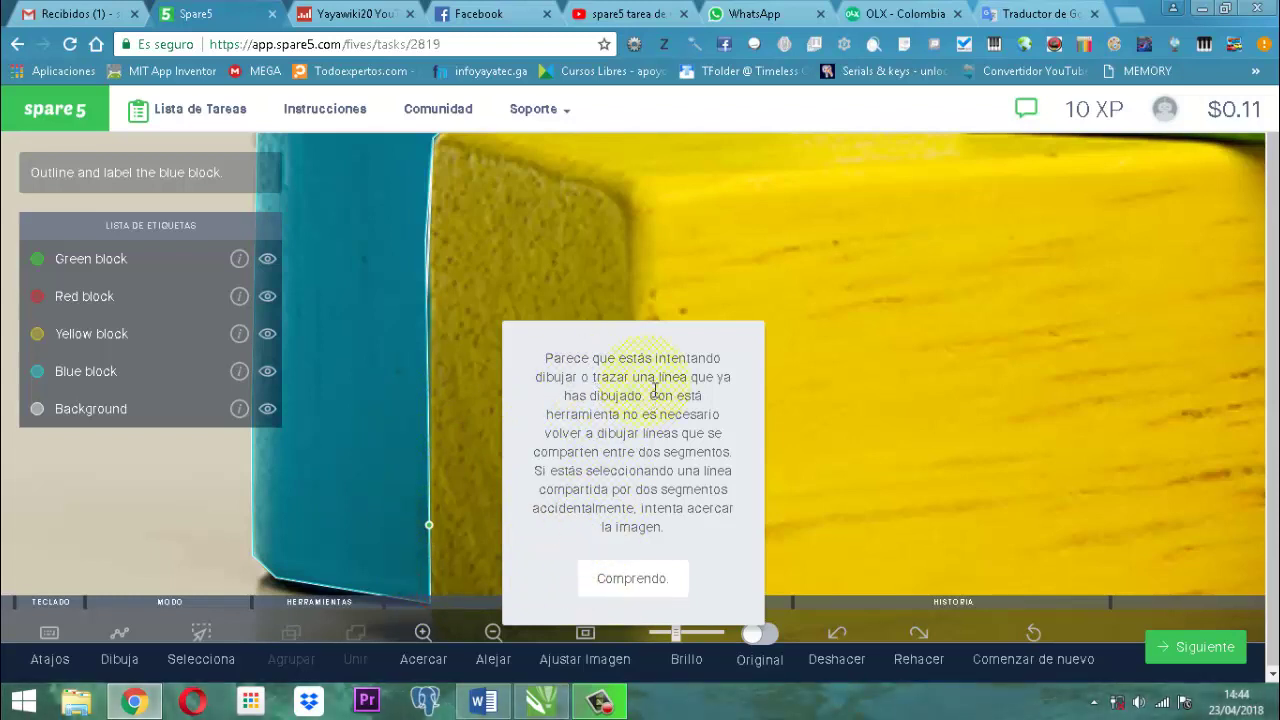
pyautogui.click(633, 582)
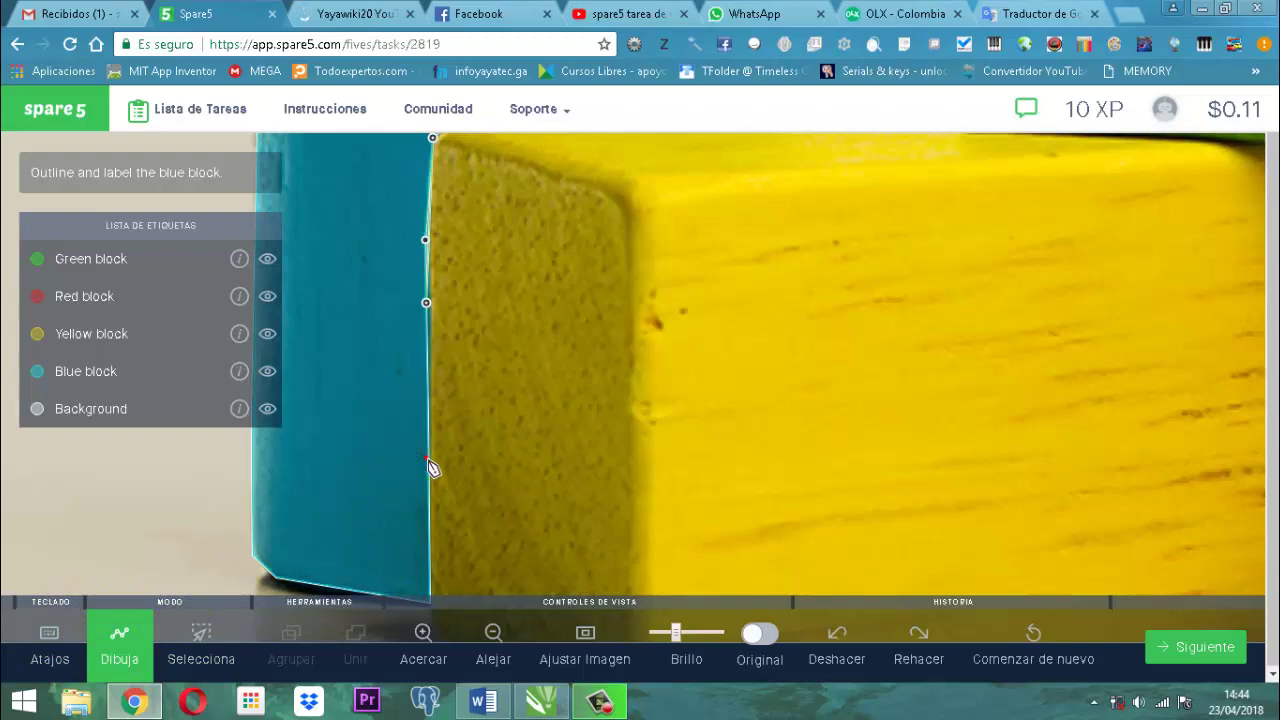
pyautogui.click(430, 532)
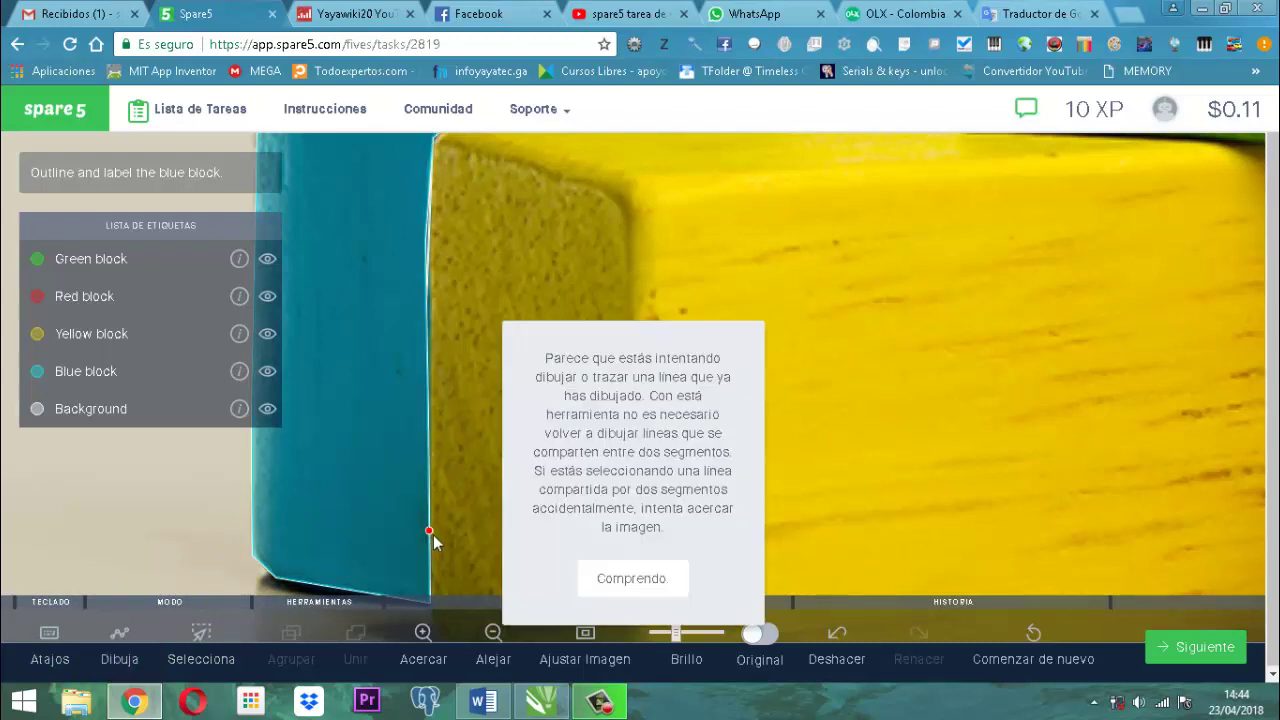
pyautogui.click(624, 582)
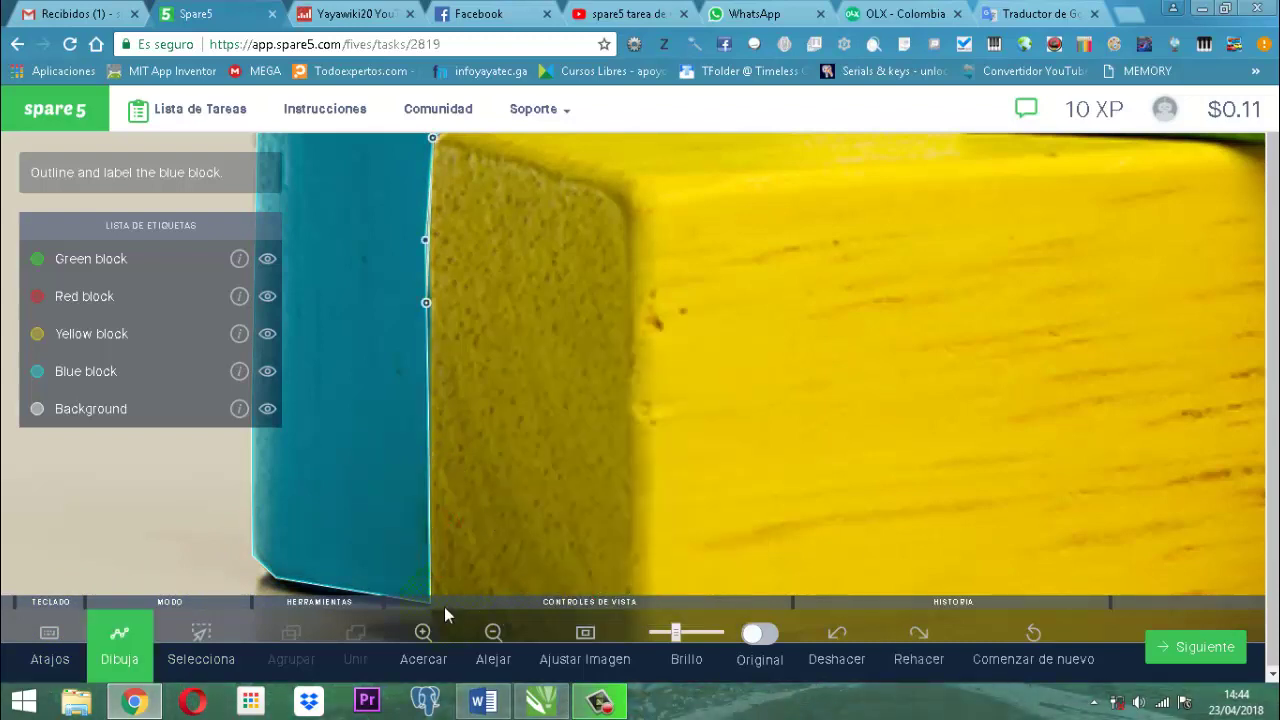
# Add closely spaced outline points down the lower part of the edge shared by the blue and yellow blocks
pyautogui.scroll(2, 658, 404)
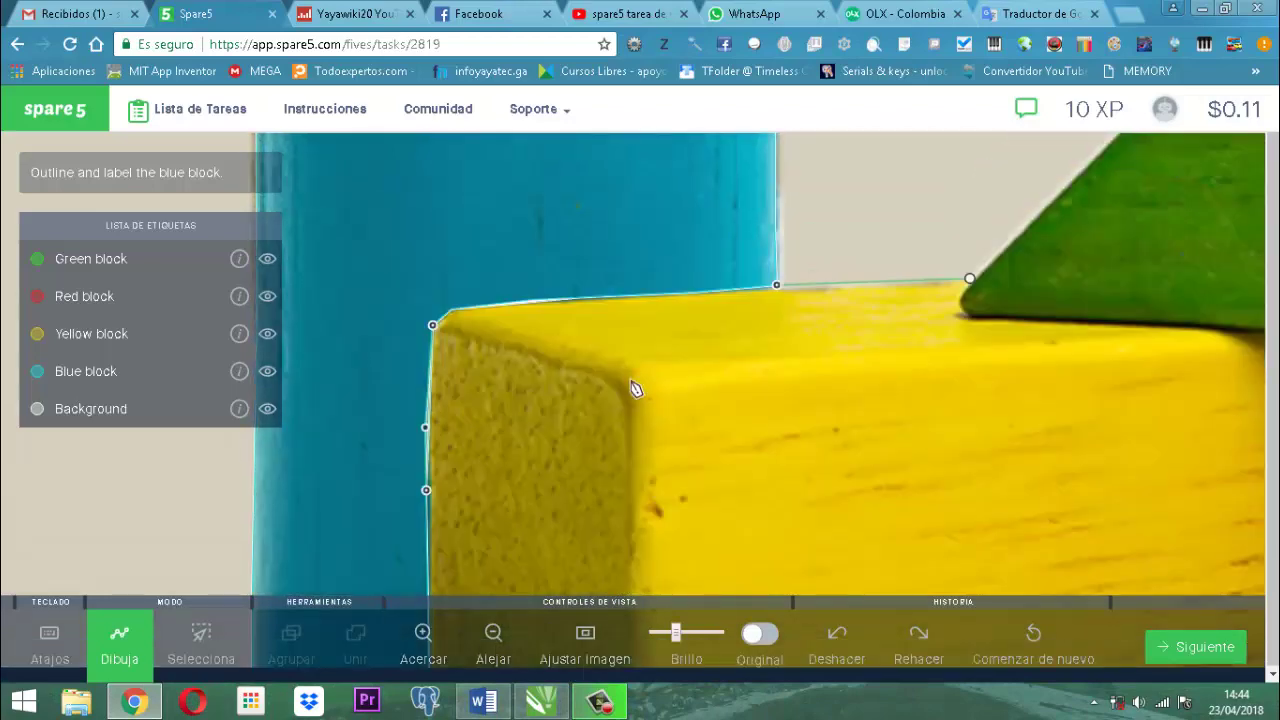
pyautogui.scroll(-2, 634, 389)
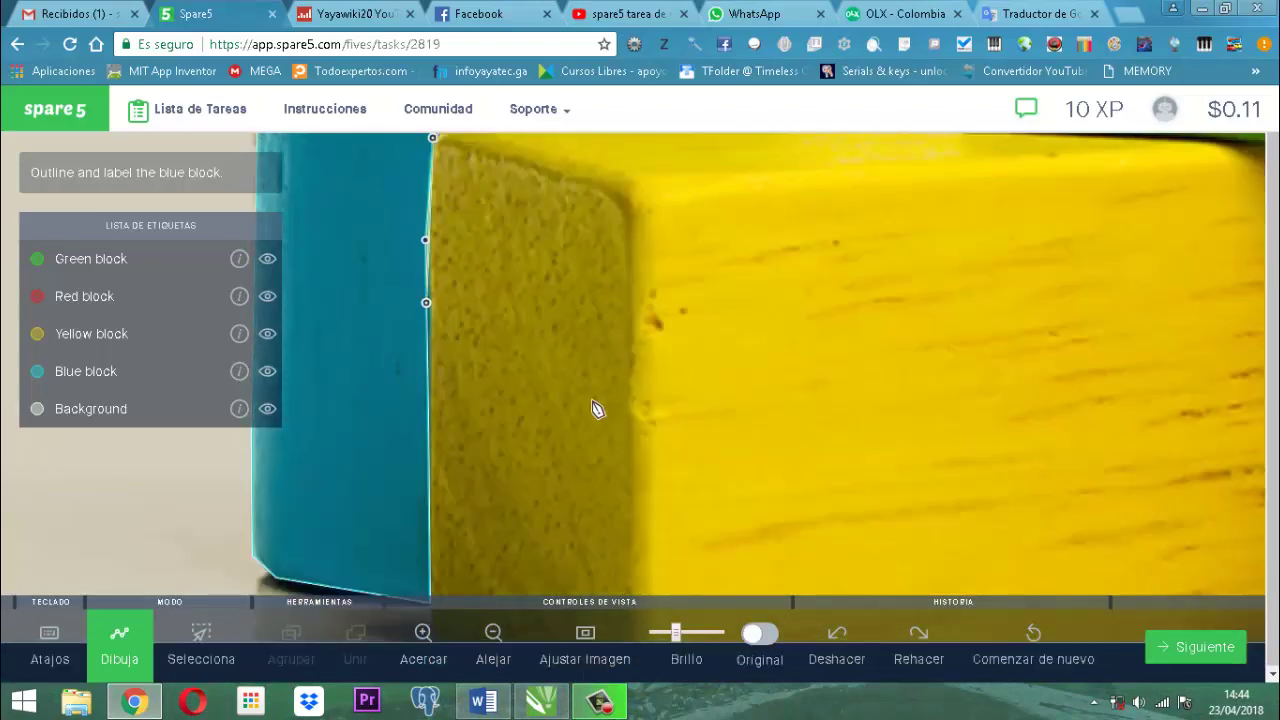
pyautogui.click(428, 400)
pyautogui.click(435, 488)
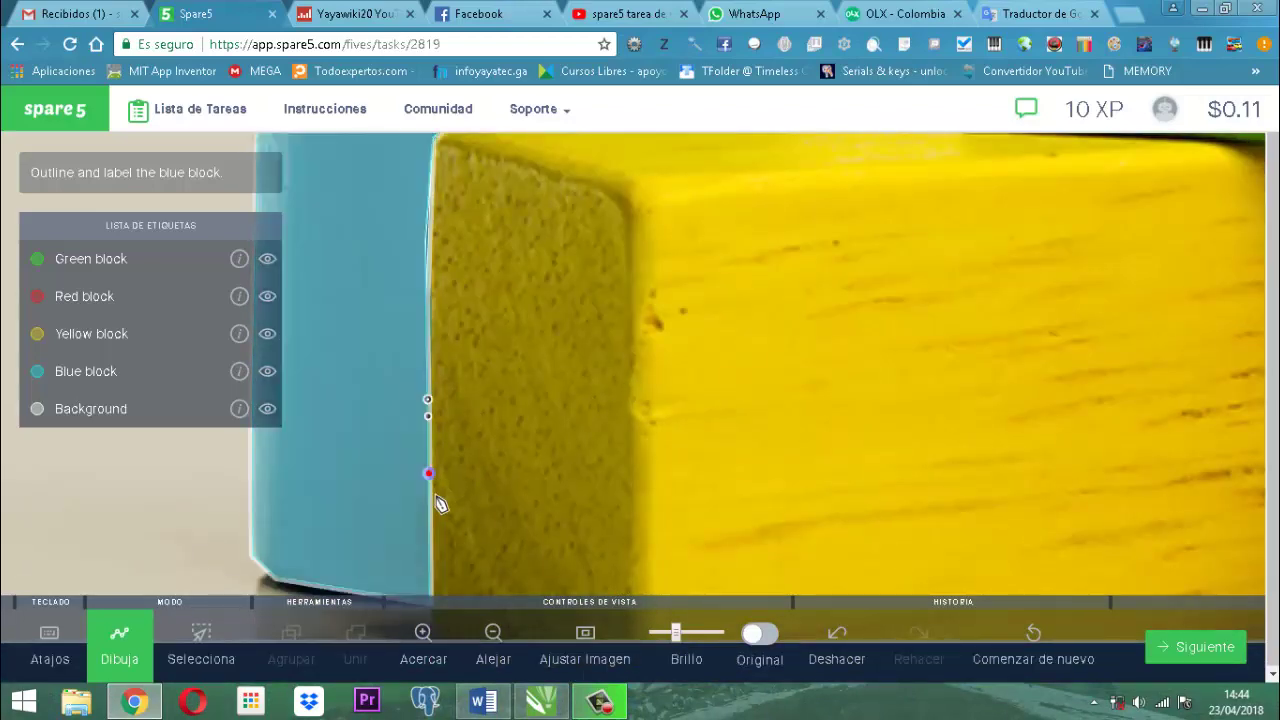
pyautogui.click(429, 578)
# Start the yellow block's bottom outline below the blue block's lower right corner and run it to the yellow block's front vertical edge
pyautogui.click(646, 588)
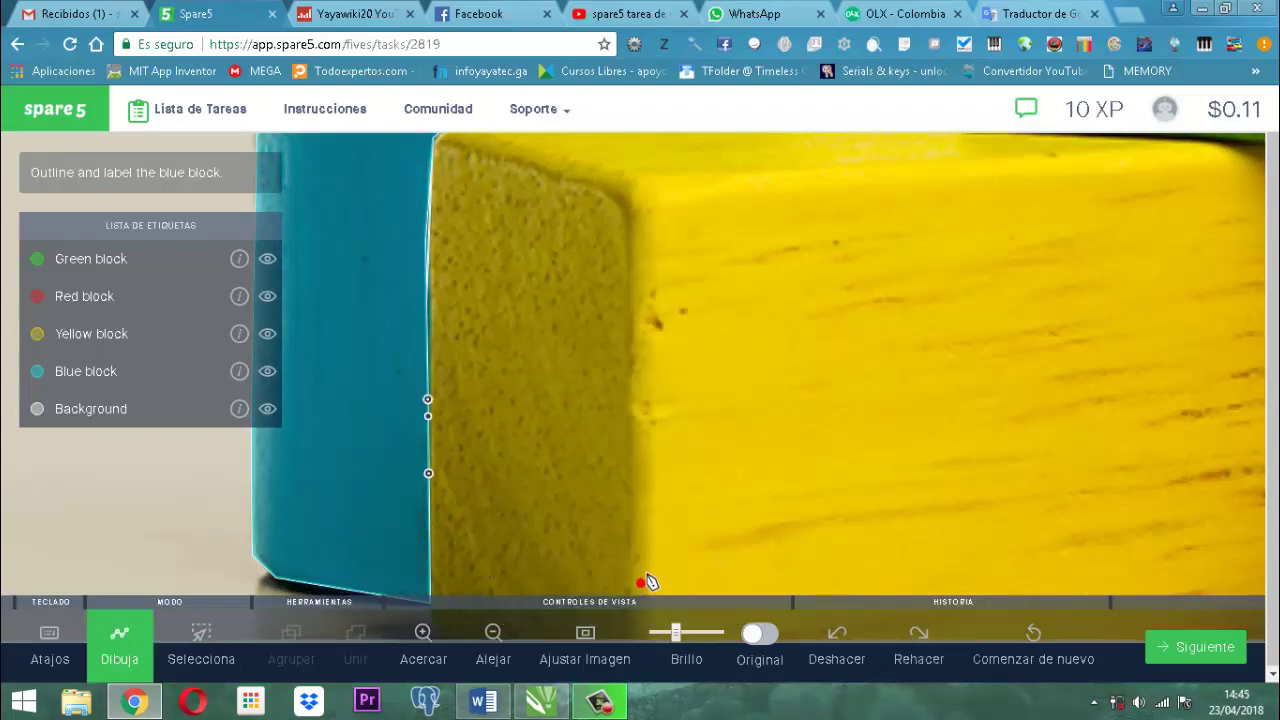
pyautogui.scroll(-2, 686, 577)
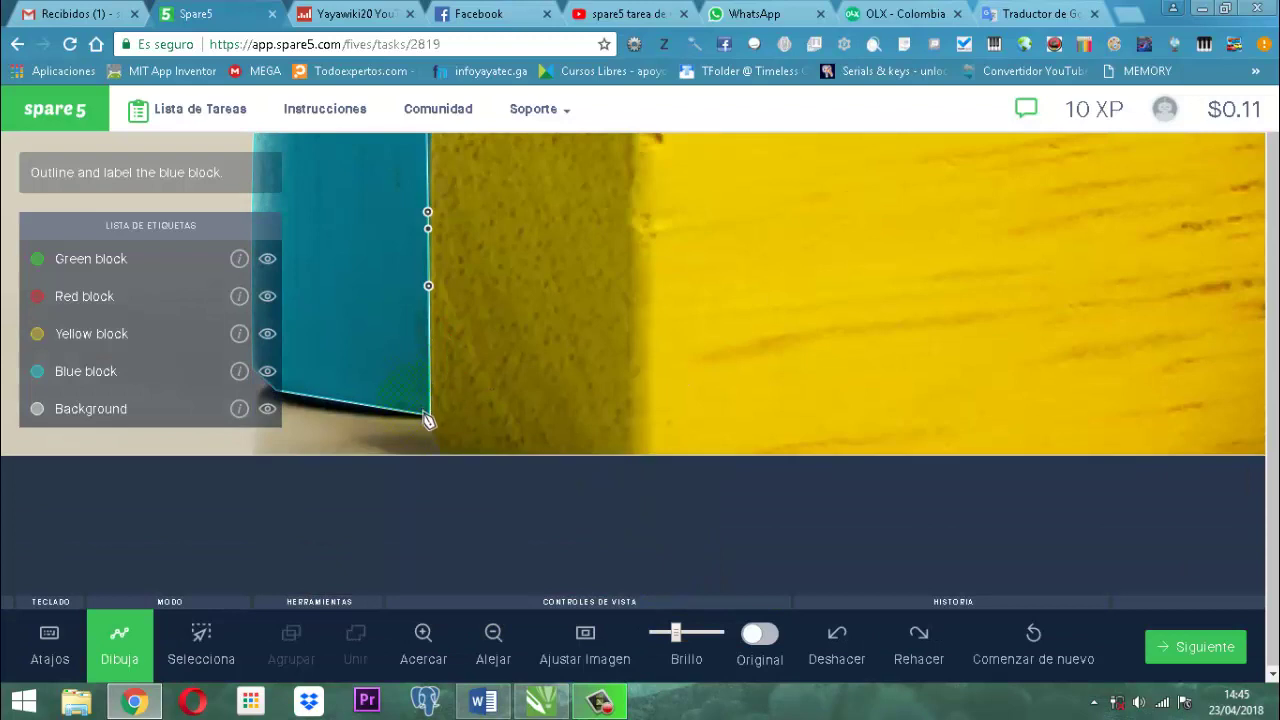
pyautogui.click(433, 446)
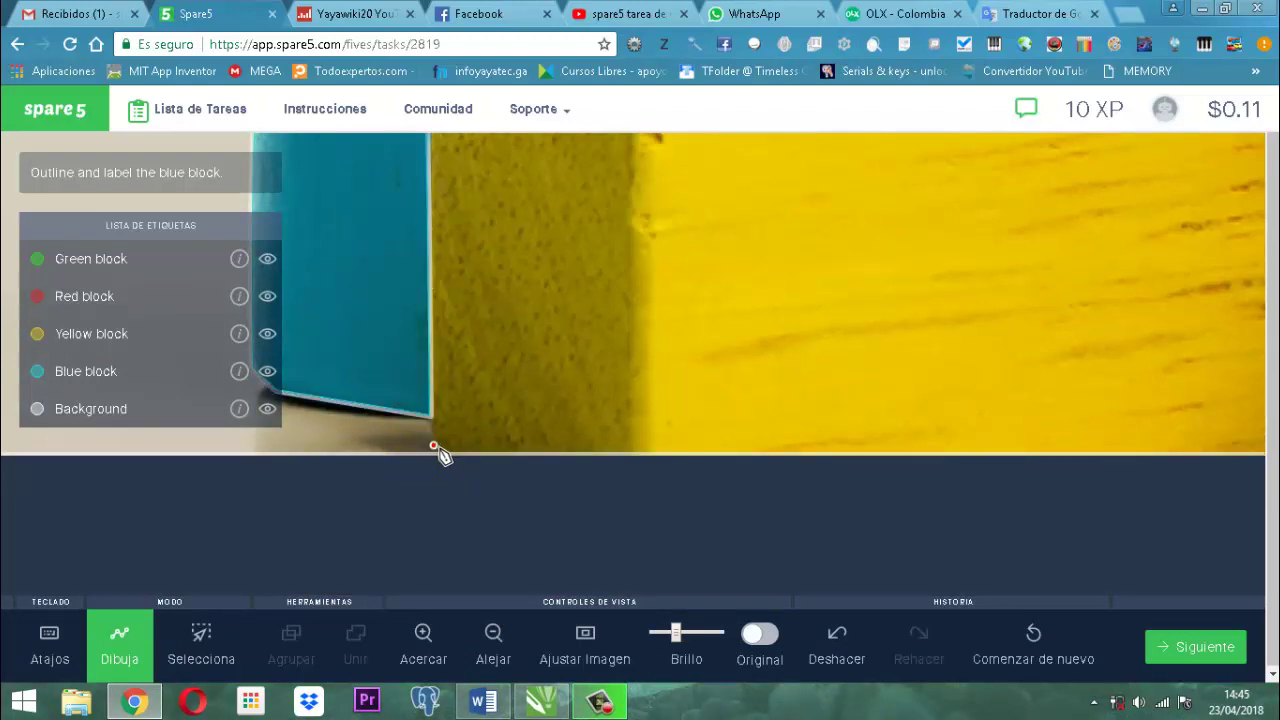
pyautogui.click(641, 455)
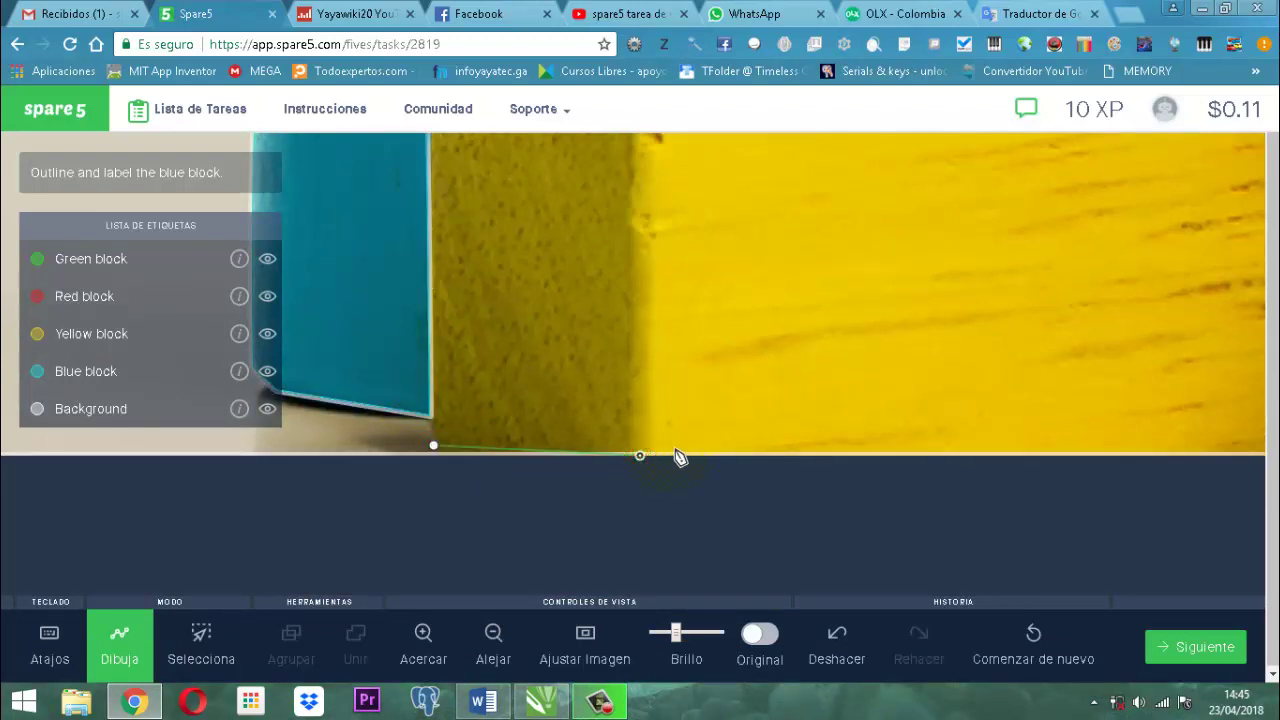
# Extend the yellow block's outline along the image's bottom edge to the corner where it meets the red block
pyautogui.scroll(-1, 767, 449)
pyautogui.scroll(2, 765, 433)
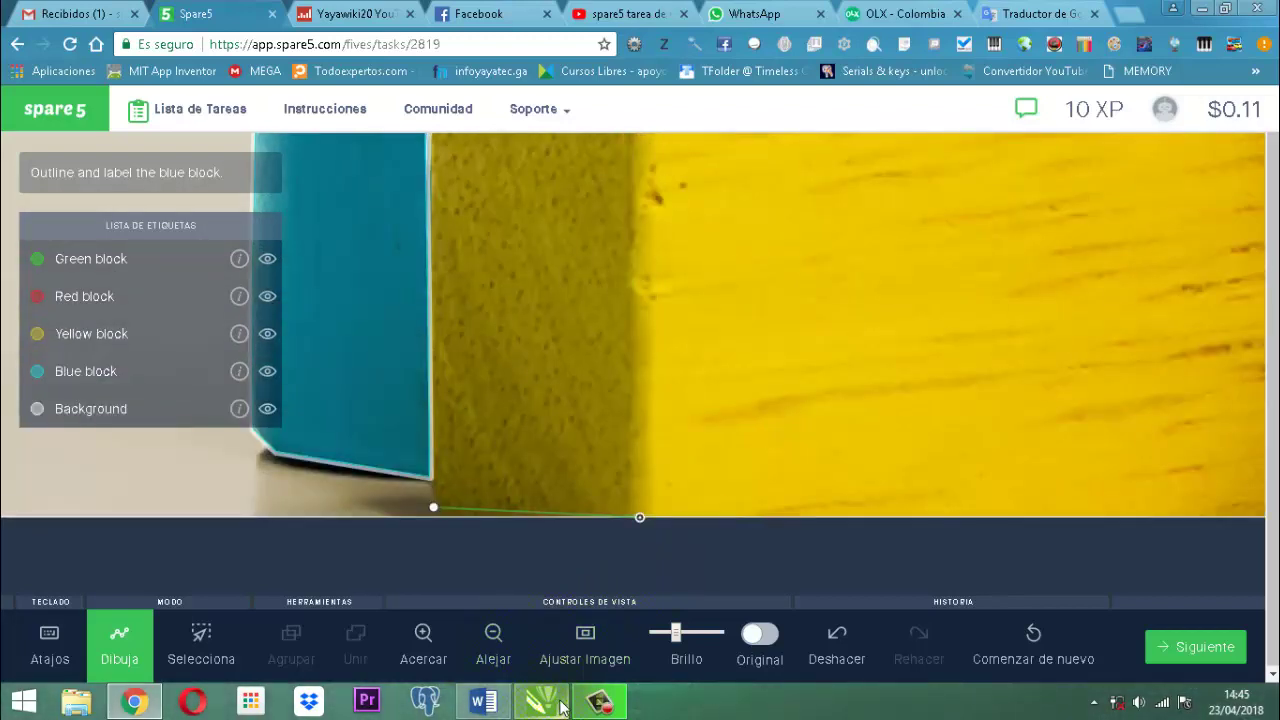
pyautogui.click(505, 652)
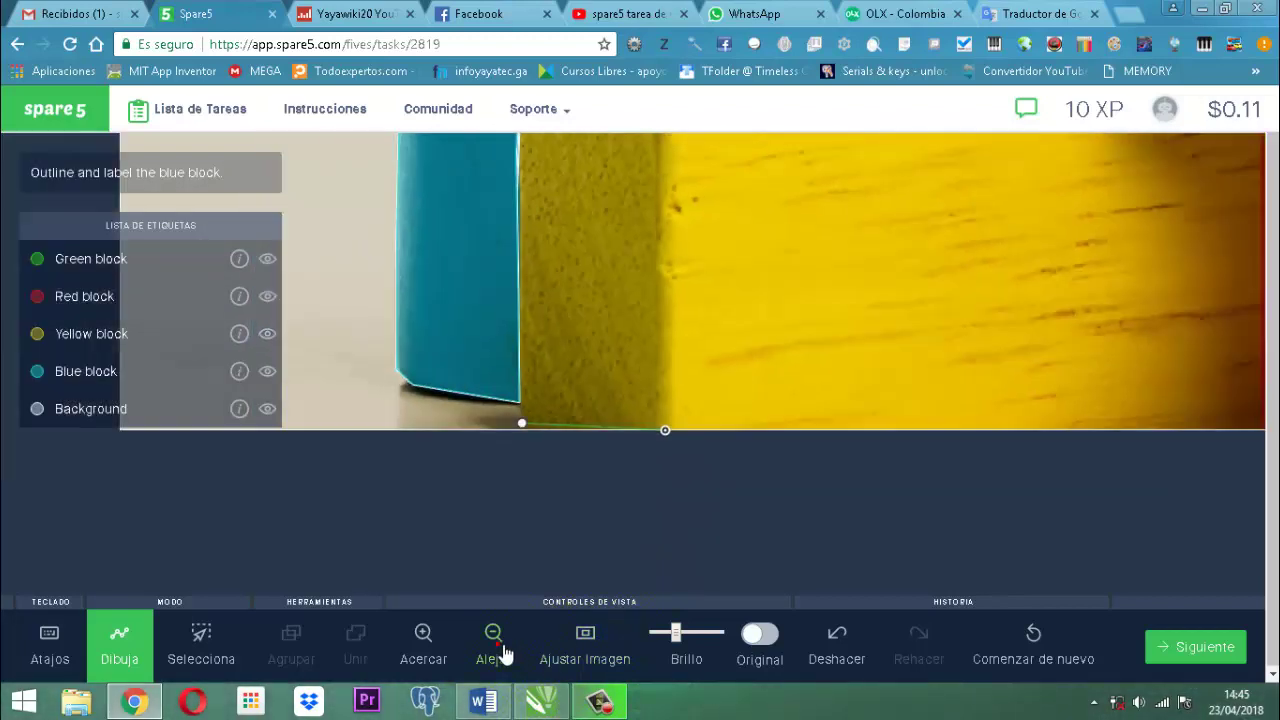
pyautogui.click(503, 654)
pyautogui.click(502, 656)
pyautogui.click(502, 656)
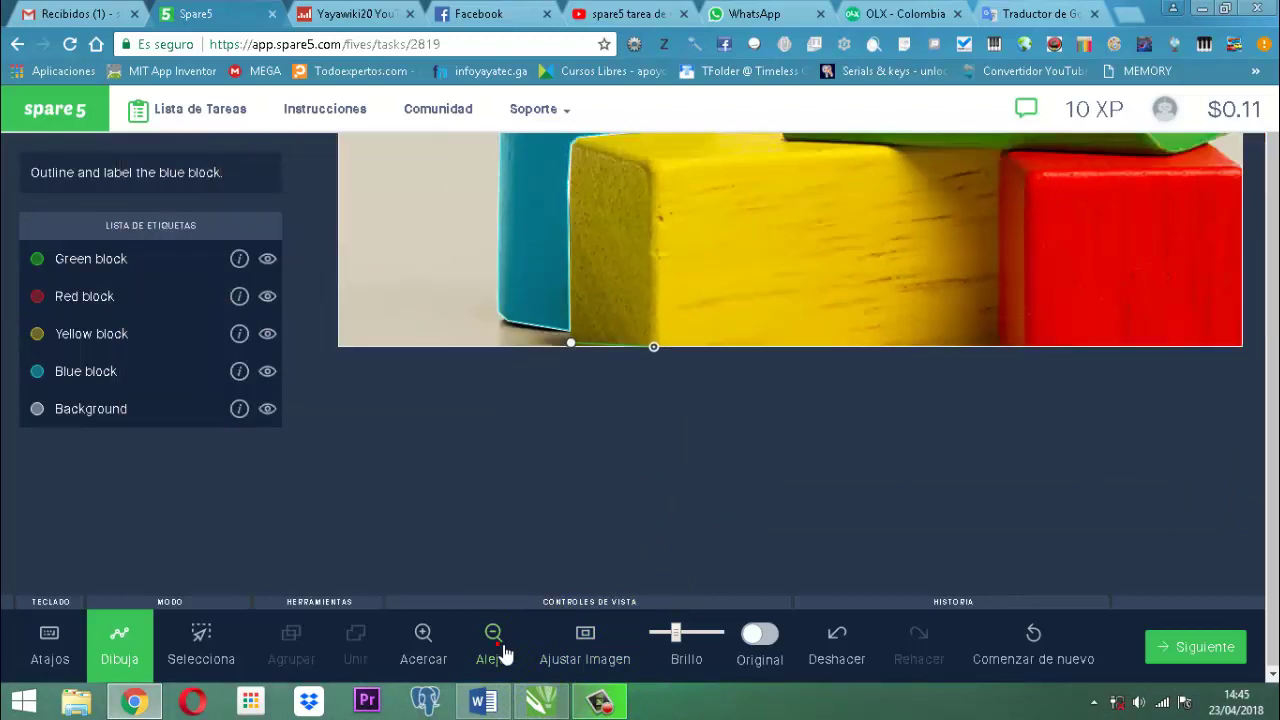
pyautogui.scroll(1, 778, 298)
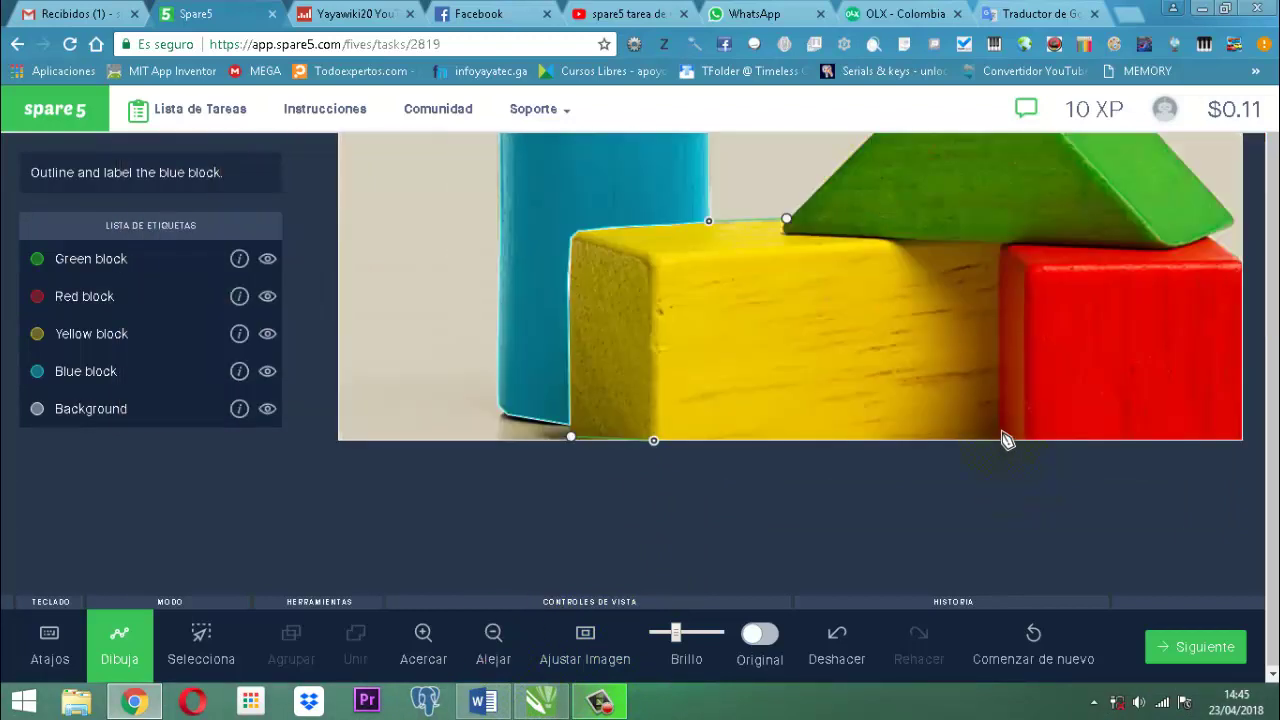
pyautogui.scroll(1, 1005, 440)
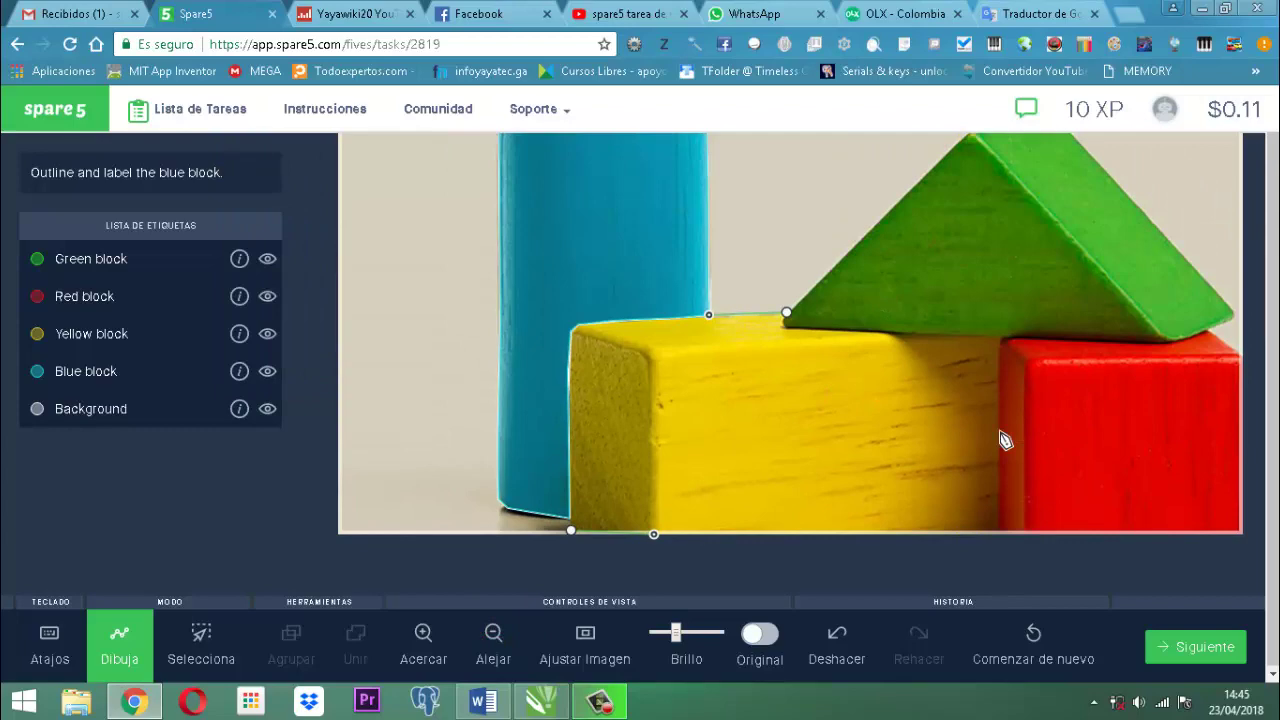
pyautogui.scroll(3, 988, 535)
pyautogui.click(986, 541)
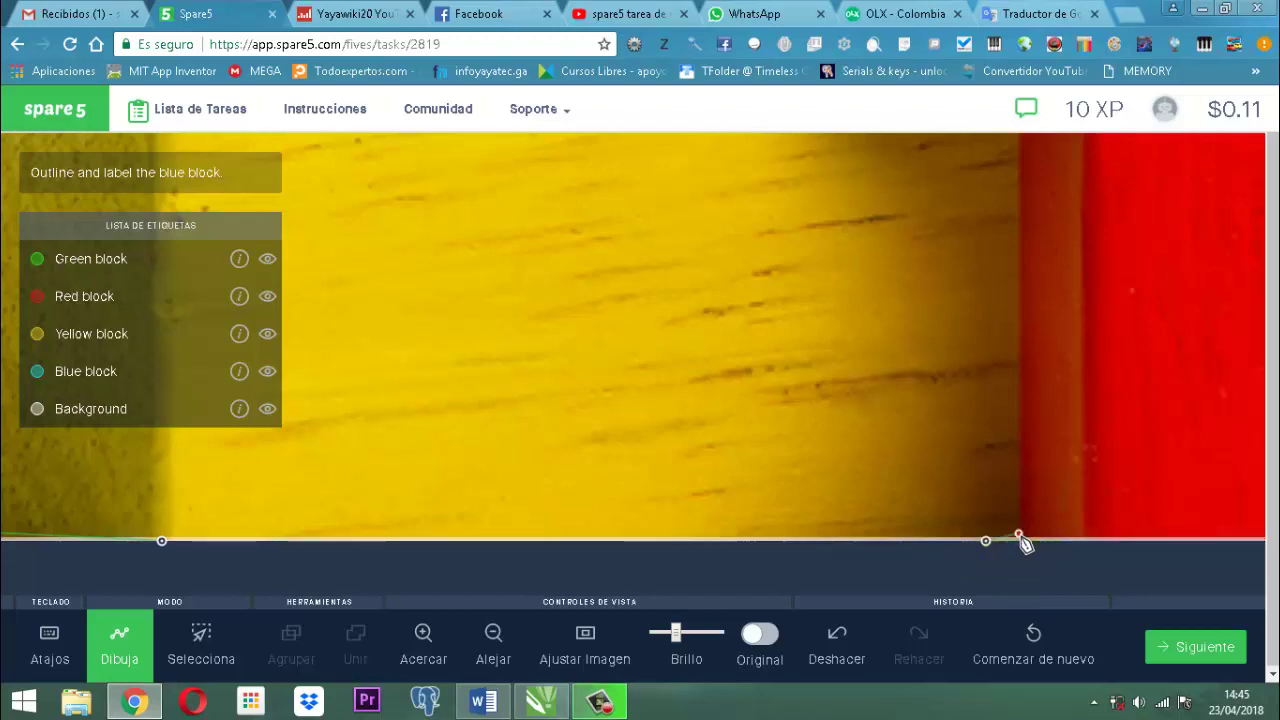
pyautogui.click(1018, 533)
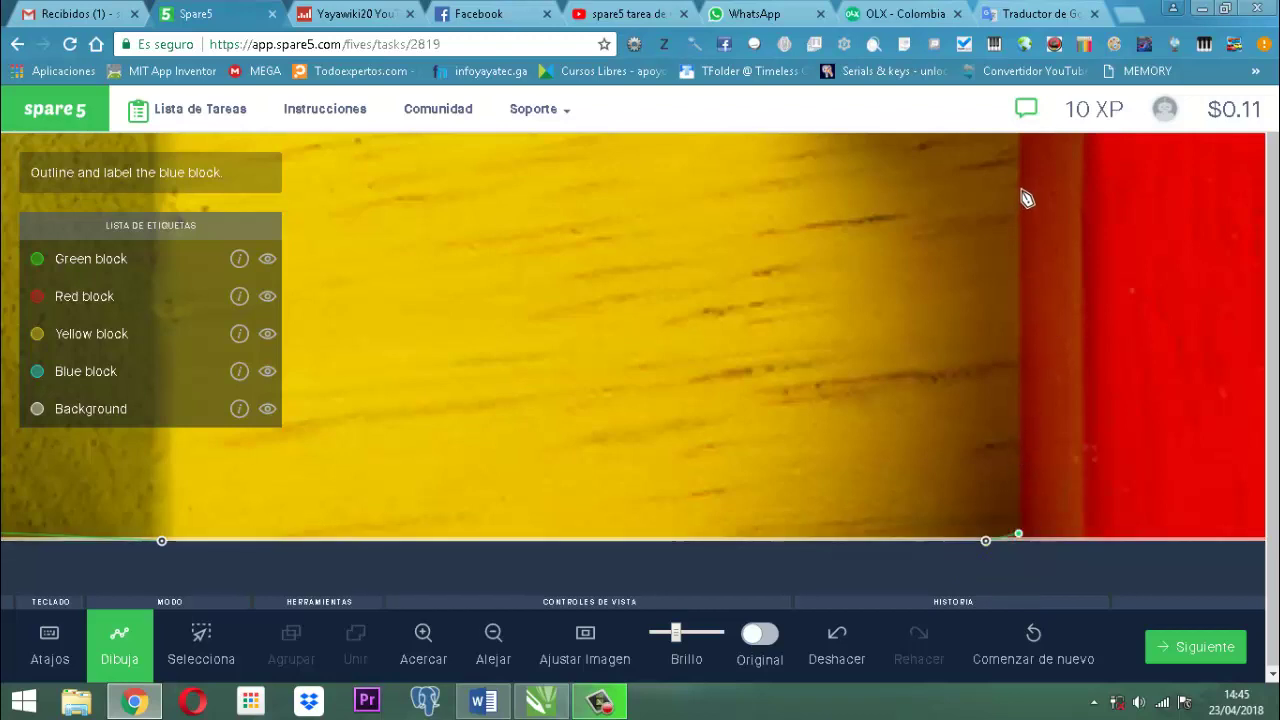
# Continue the yellow block's outline up the edge shared with the red block to the underside of the green block
pyautogui.scroll(-2, 1020, 270)
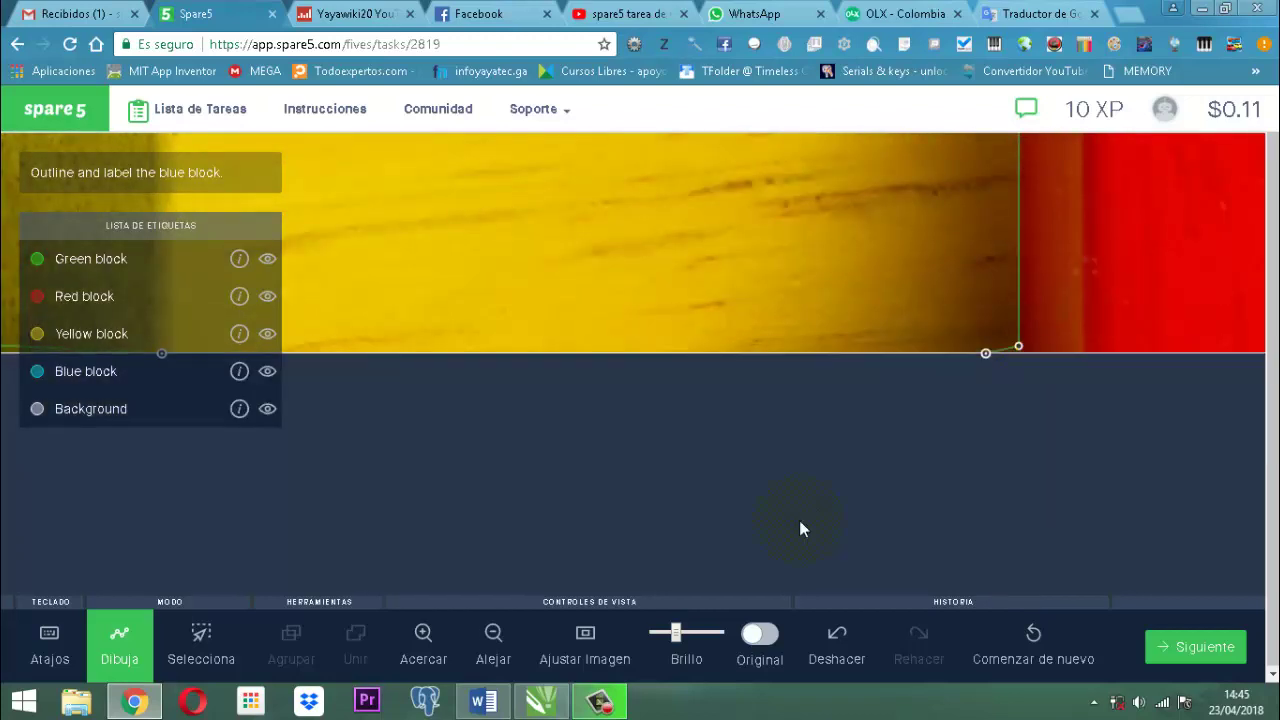
pyautogui.scroll(2, 1090, 190)
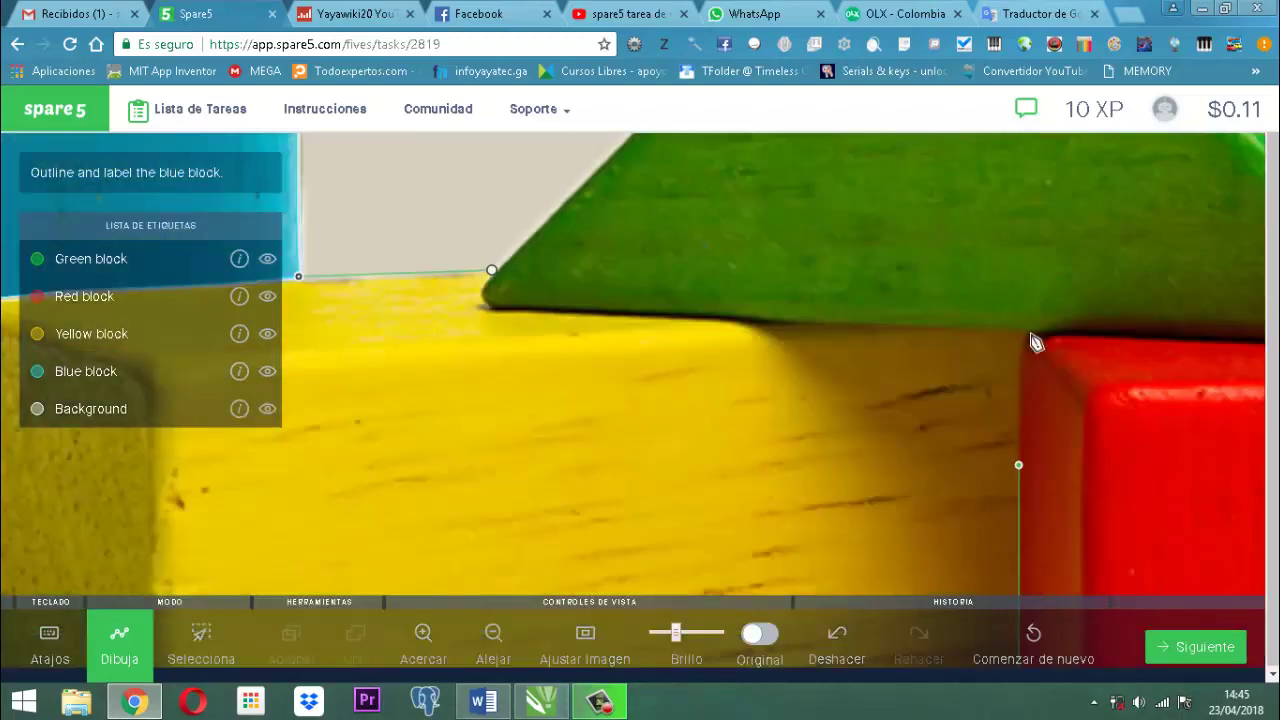
pyautogui.click(1026, 338)
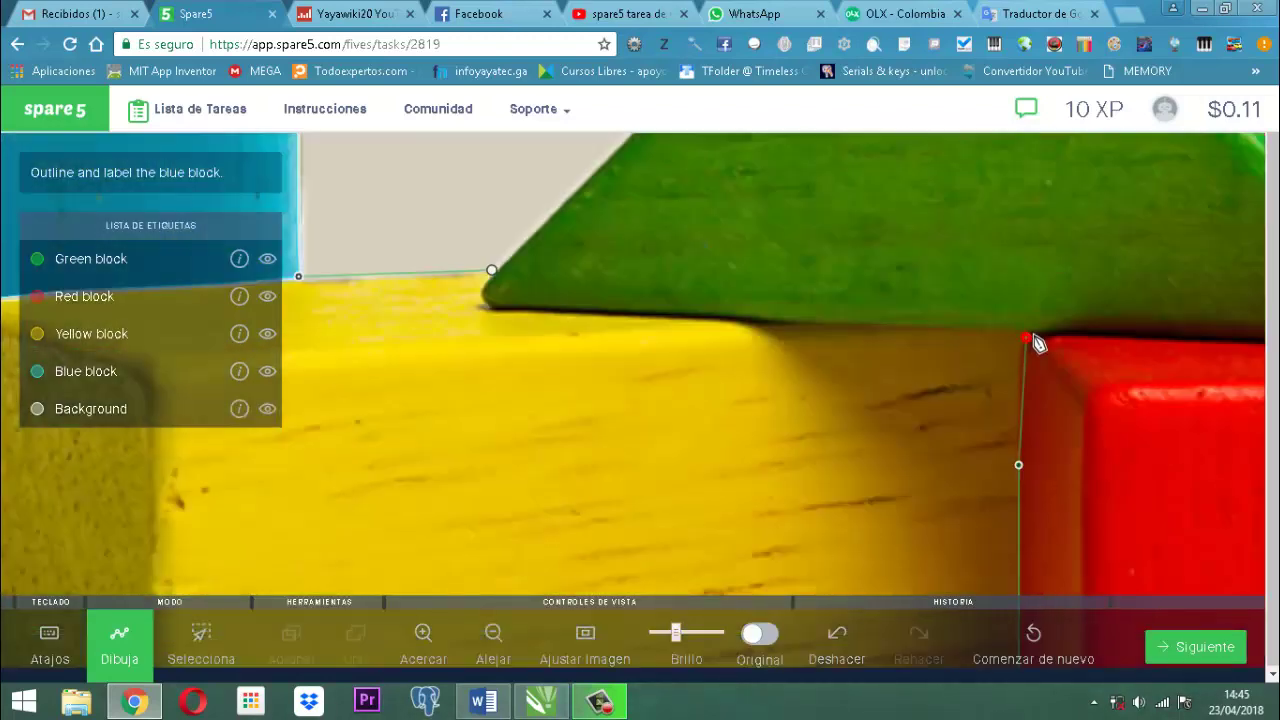